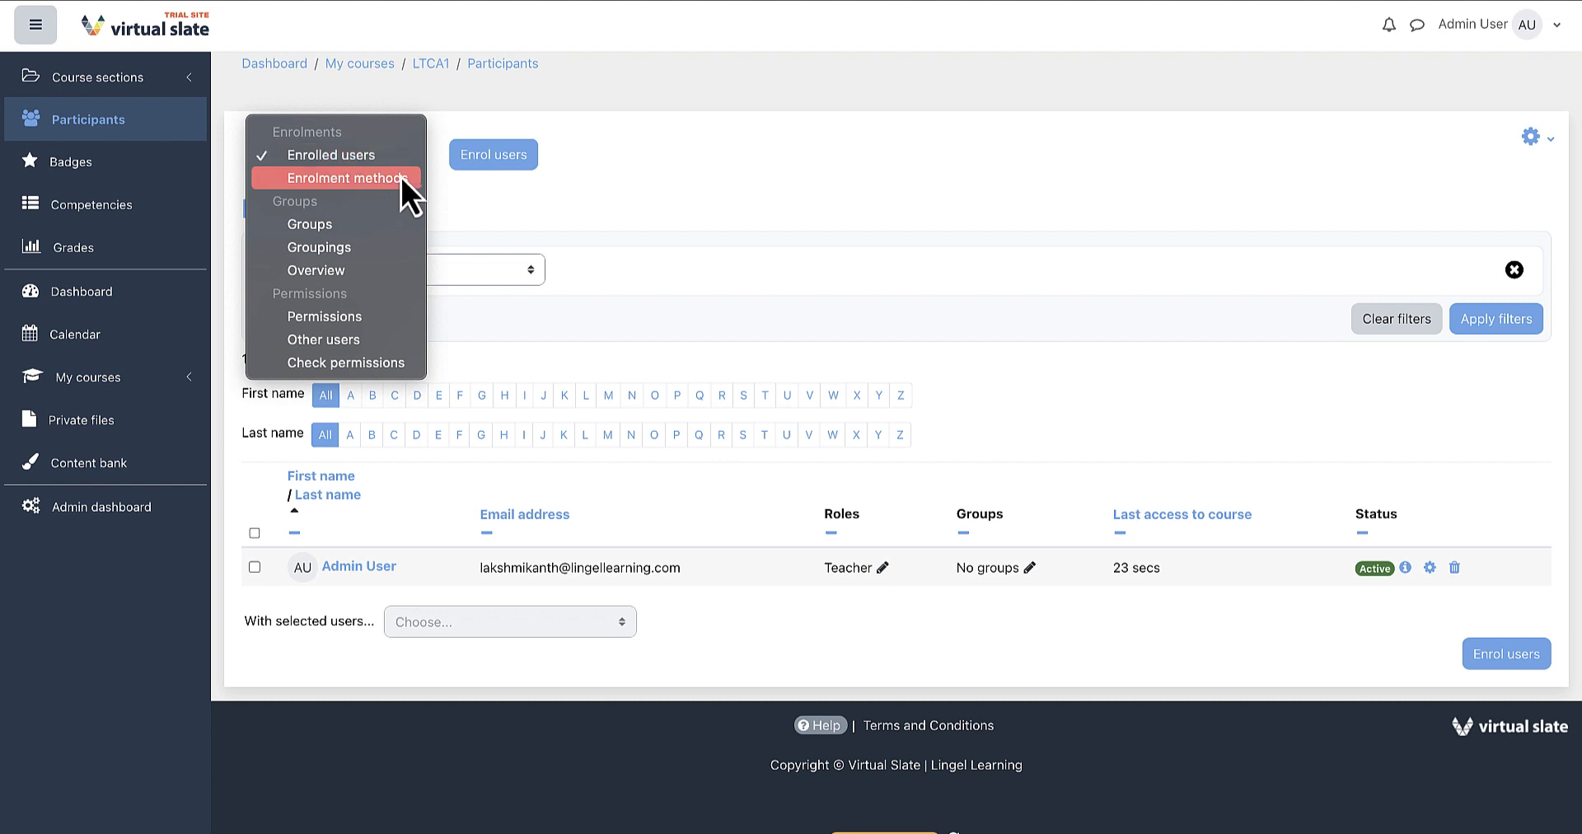
# Start adding a Cohort sync enrolment method to the course and open its cohort selector.
pyautogui.click(399, 178)
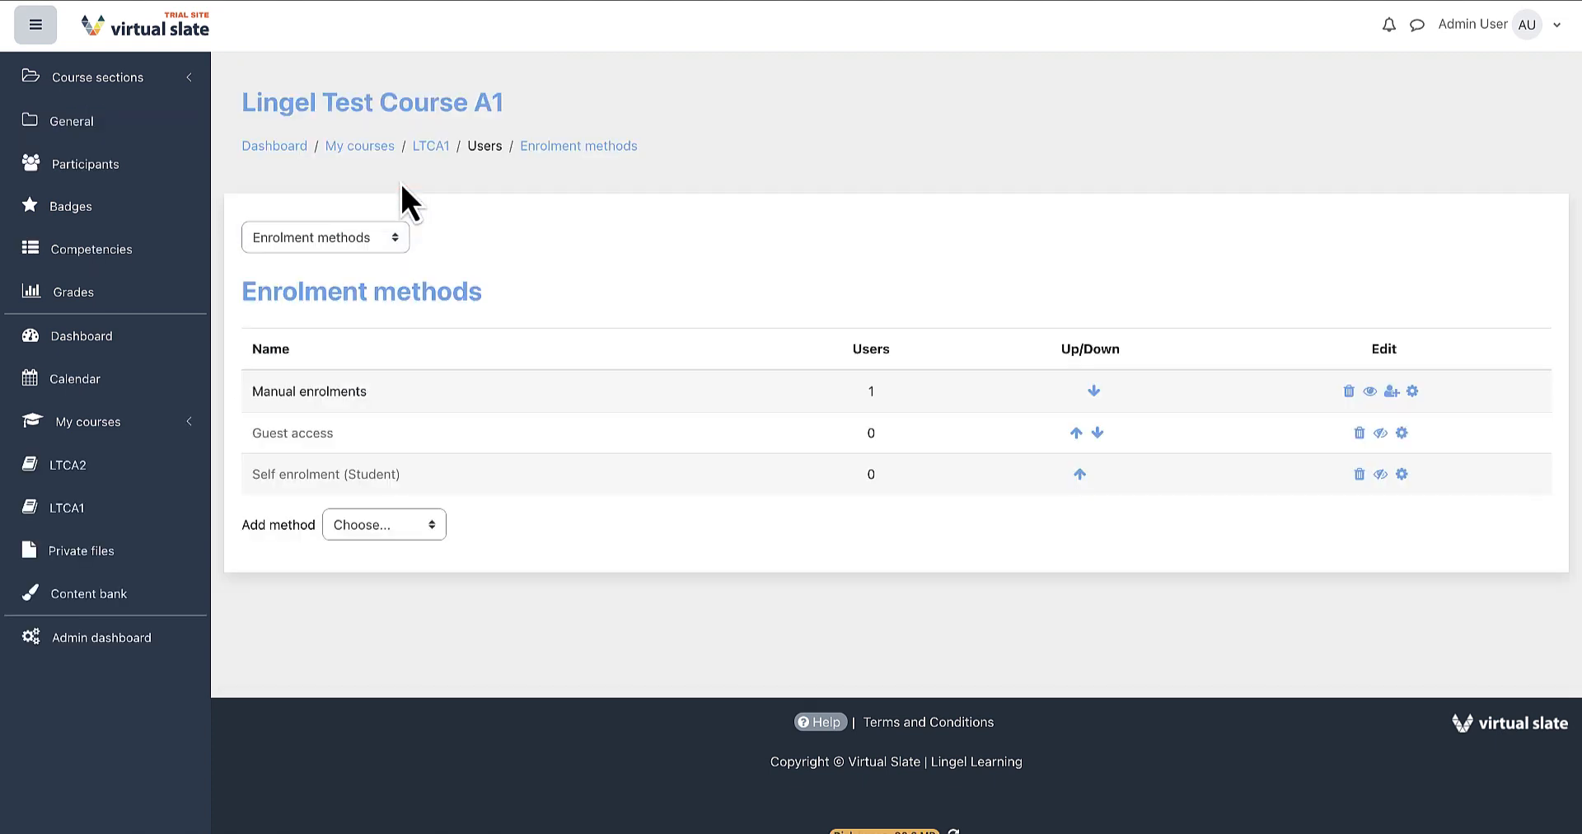
pyautogui.click(430, 524)
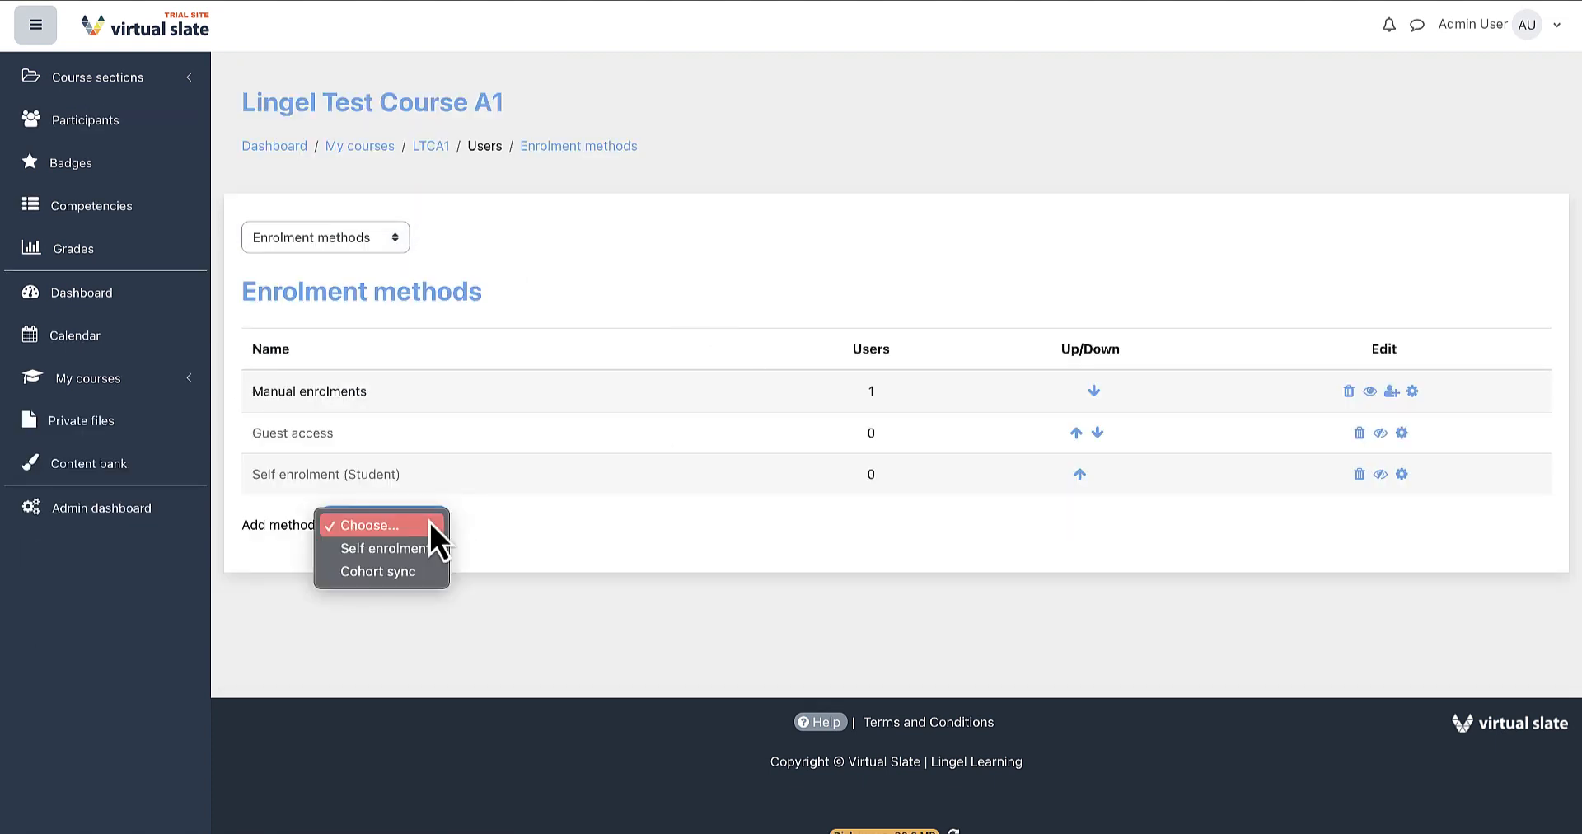
pyautogui.click(427, 576)
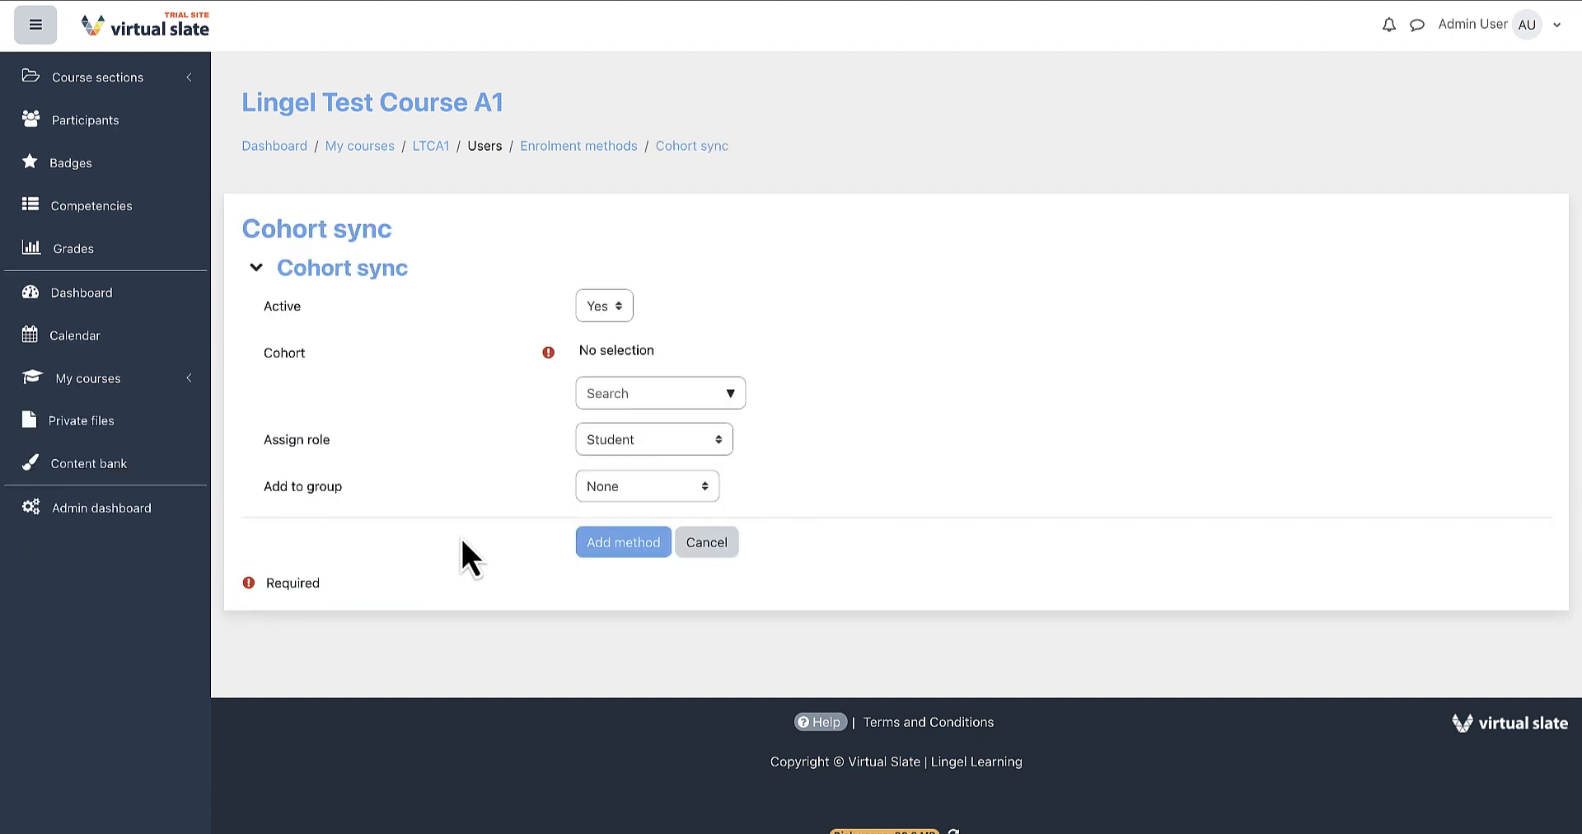
pyautogui.click(730, 394)
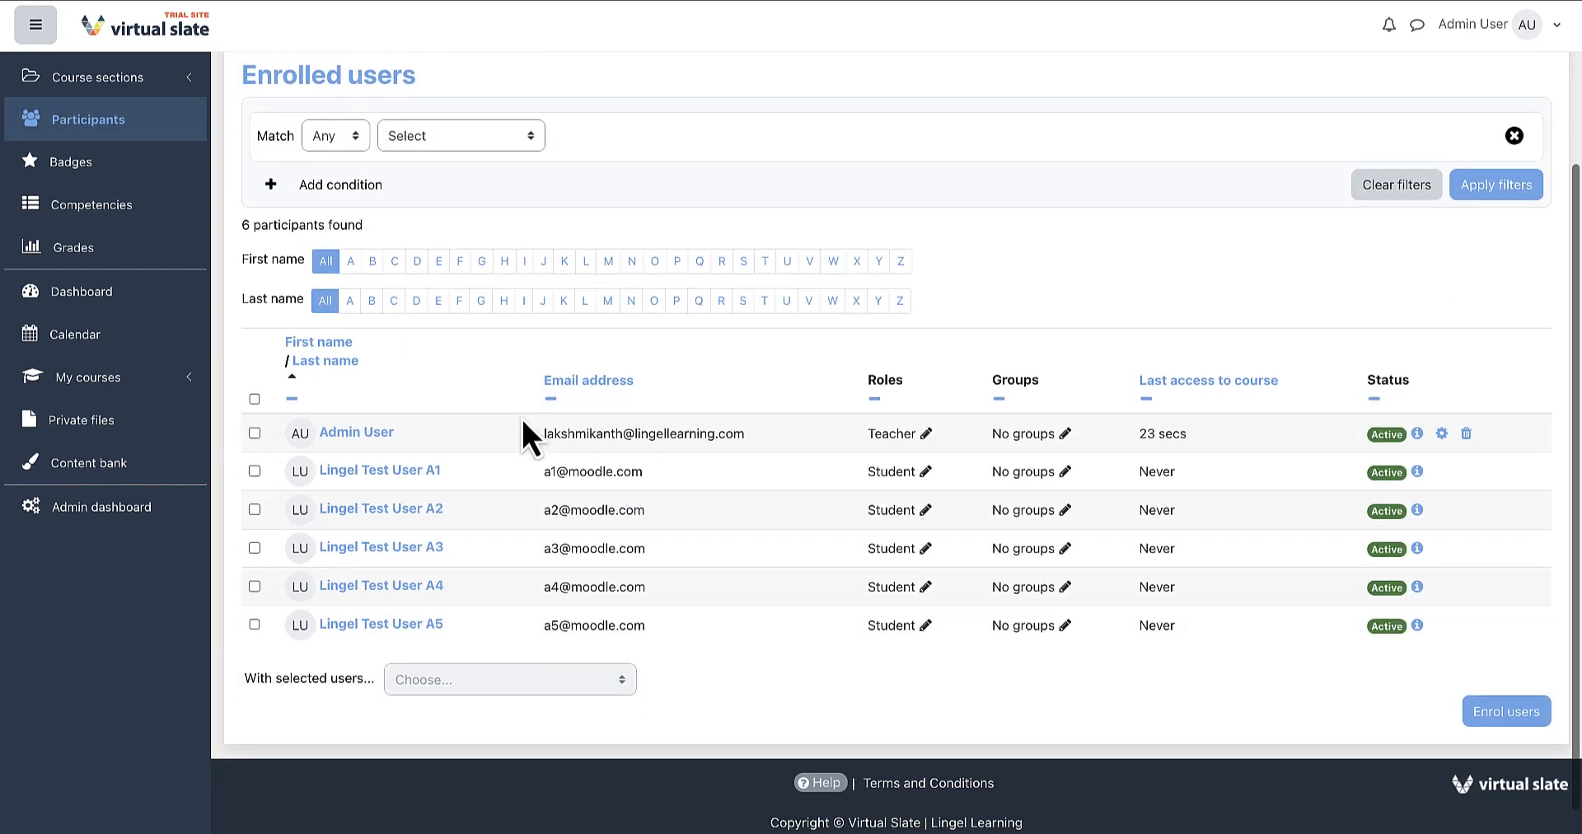
# Open the Login page settings under Theme design on the admin dashboard.
pyautogui.click(1417, 471)
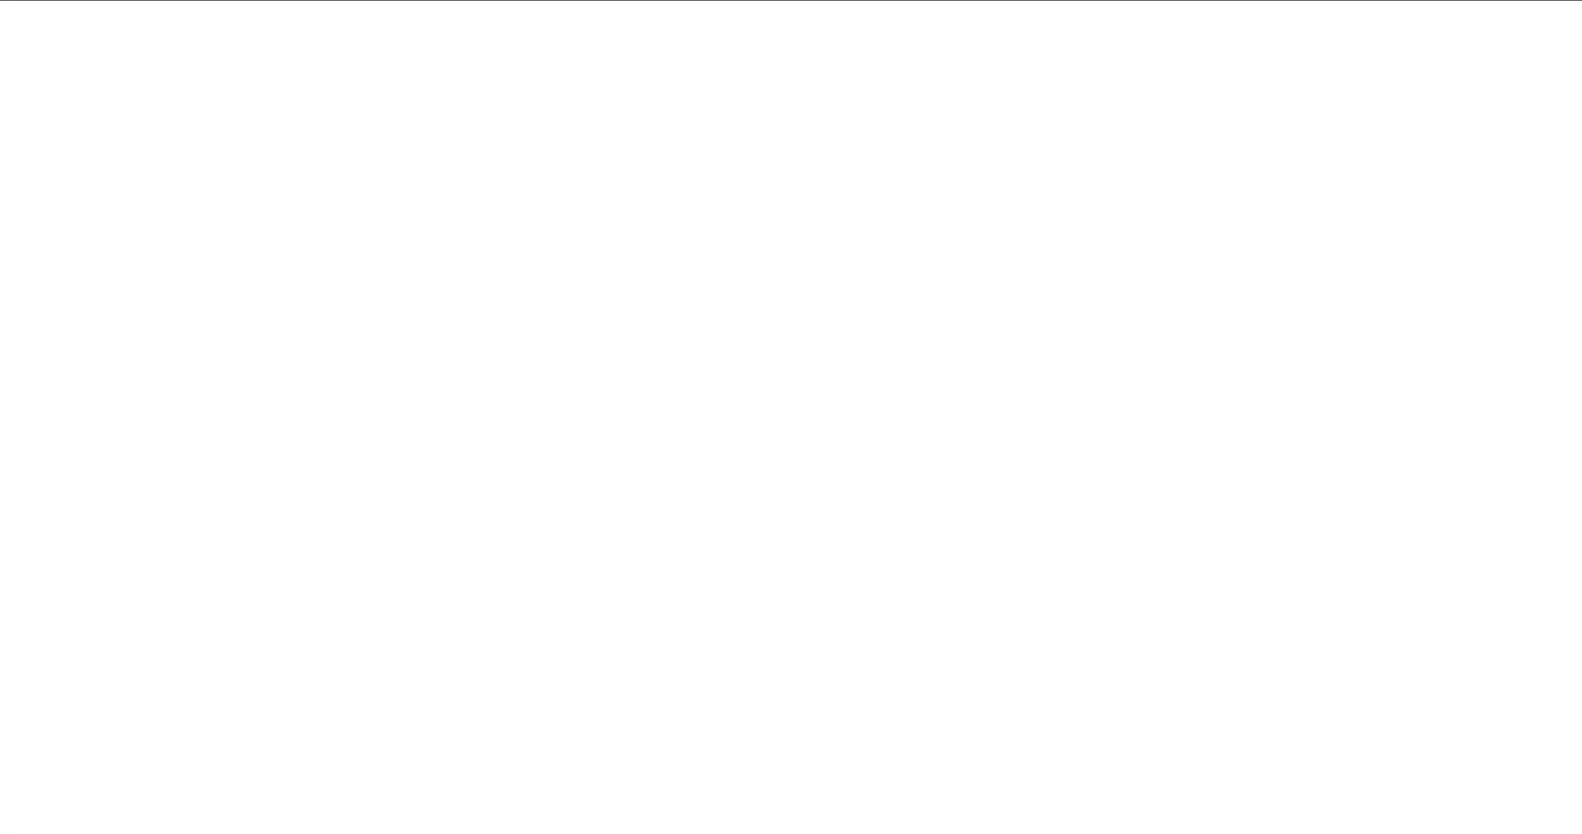
pyautogui.scroll(-3, 833, 329)
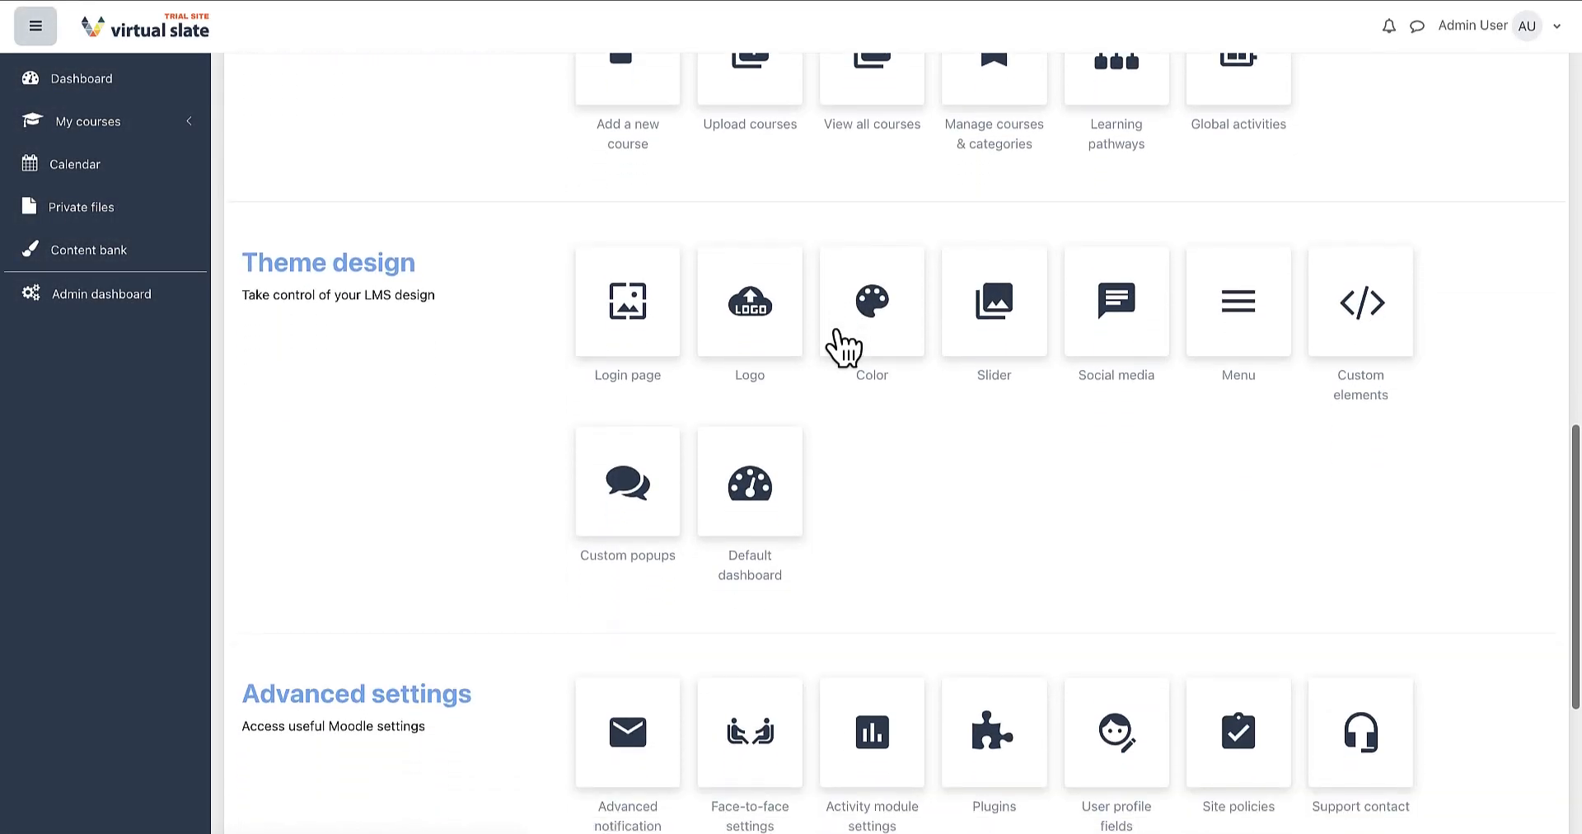
pyautogui.scroll(-1, 840, 346)
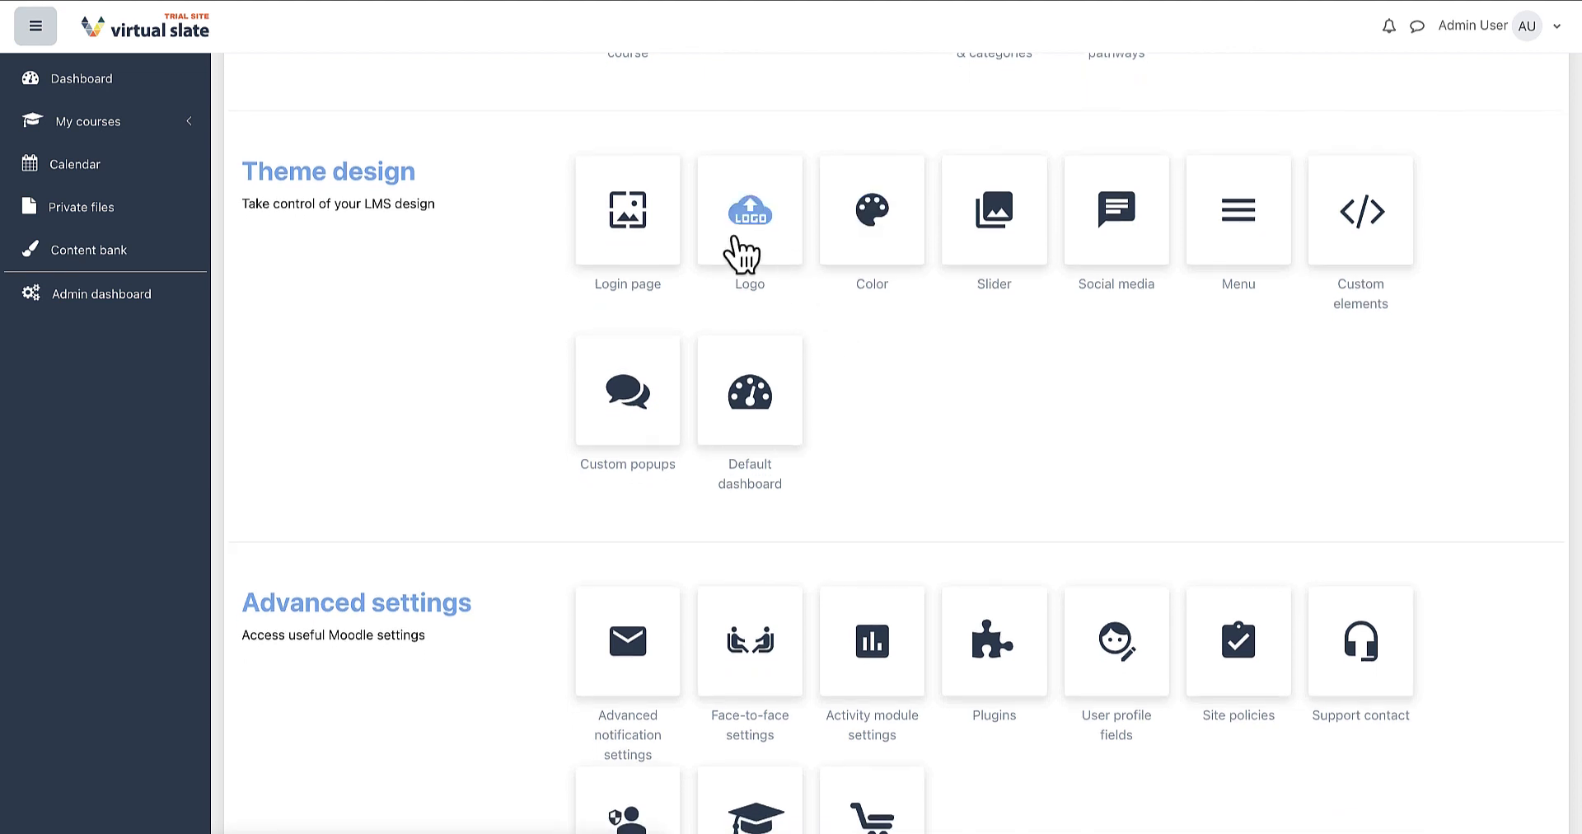
pyautogui.click(647, 224)
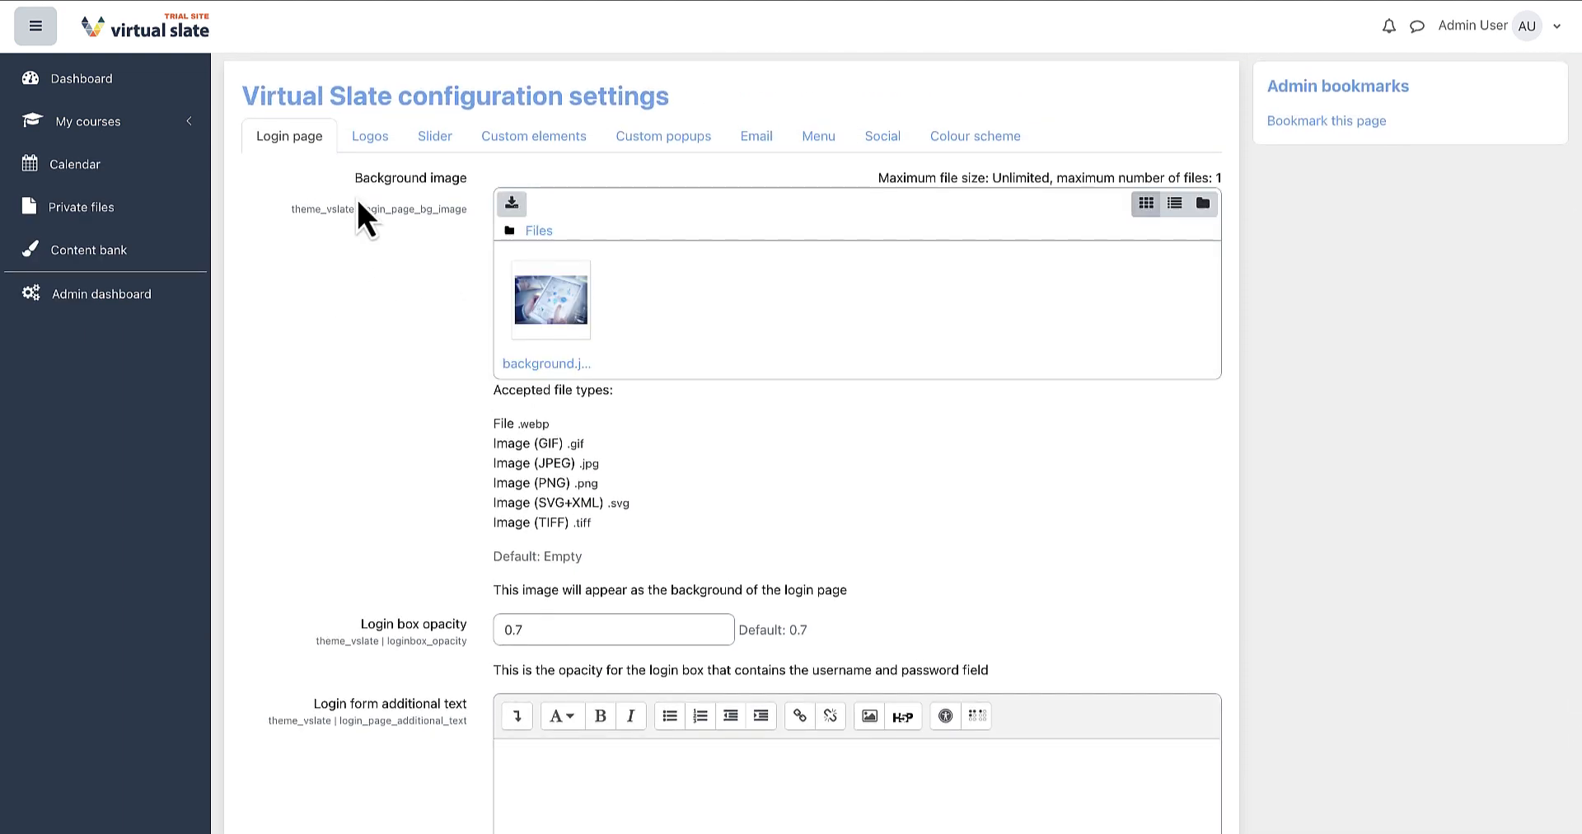
# Enable cohort logos and cohort sliders in the theme configuration settings.
pyautogui.click(370, 137)
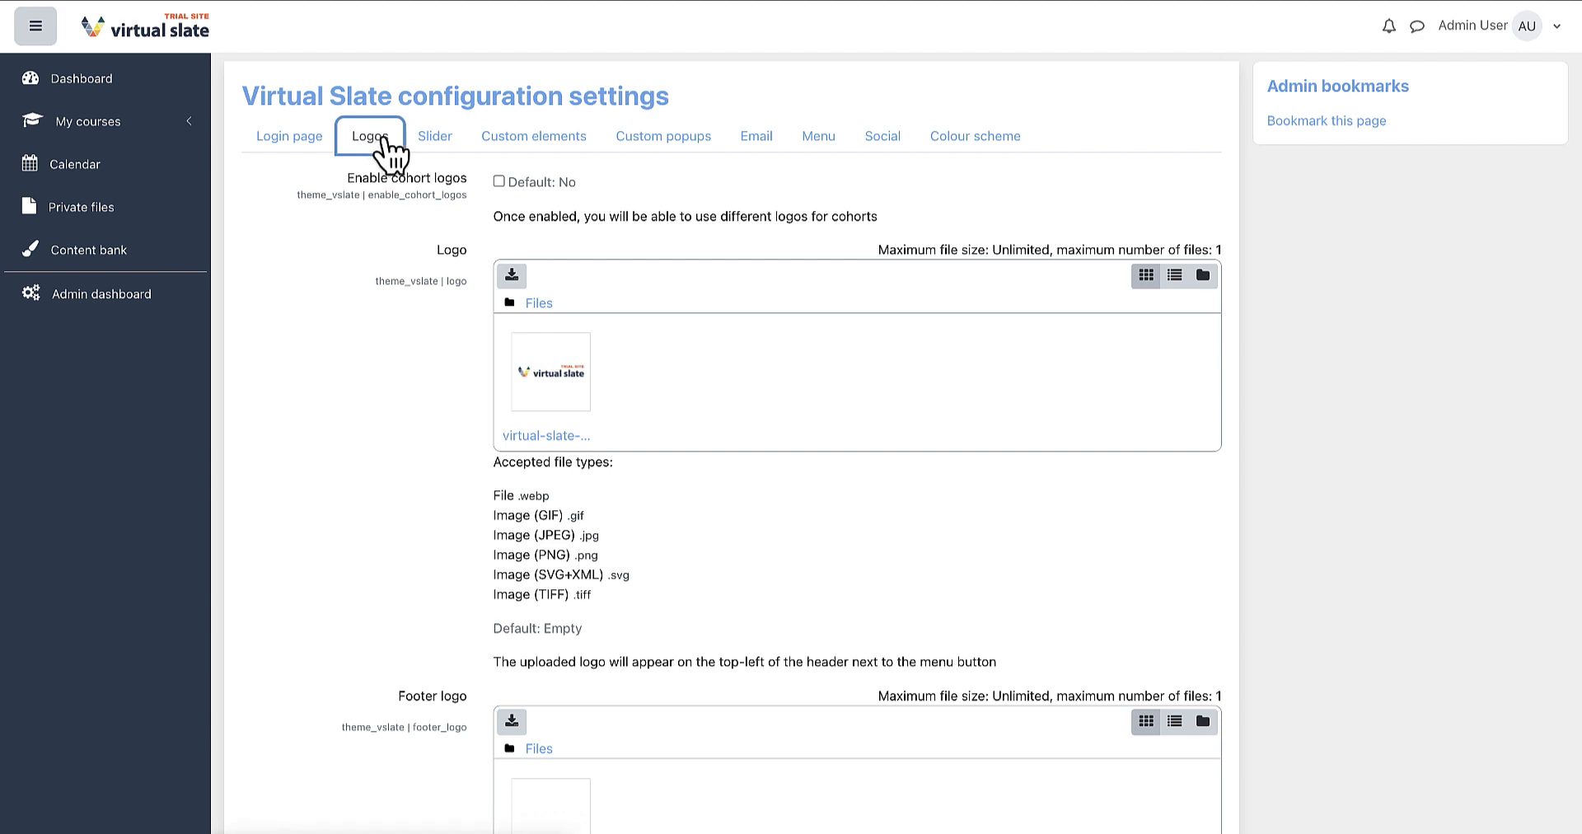
pyautogui.click(499, 182)
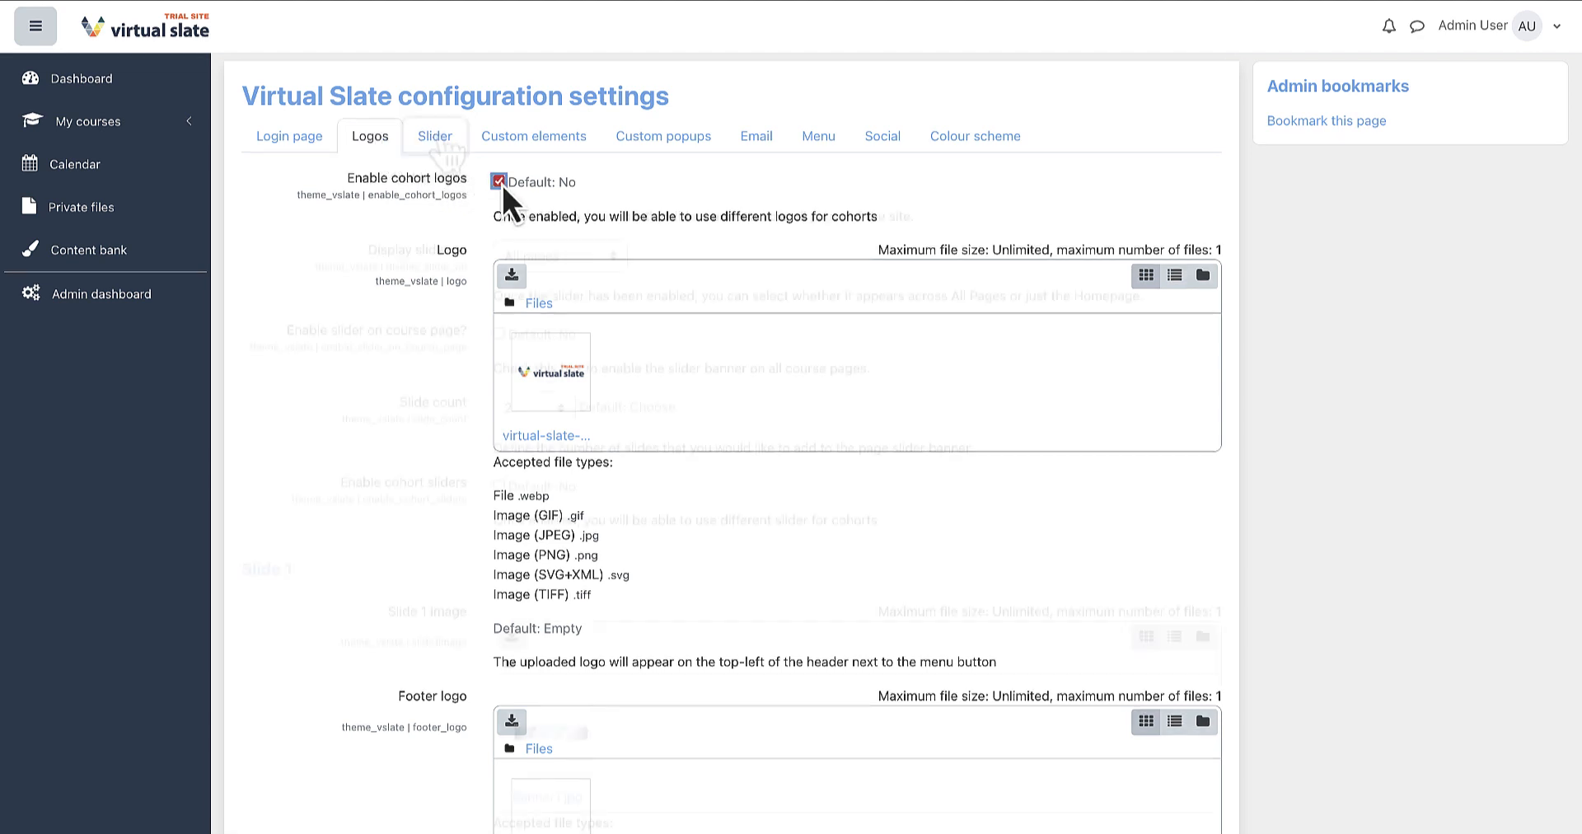
pyautogui.click(437, 138)
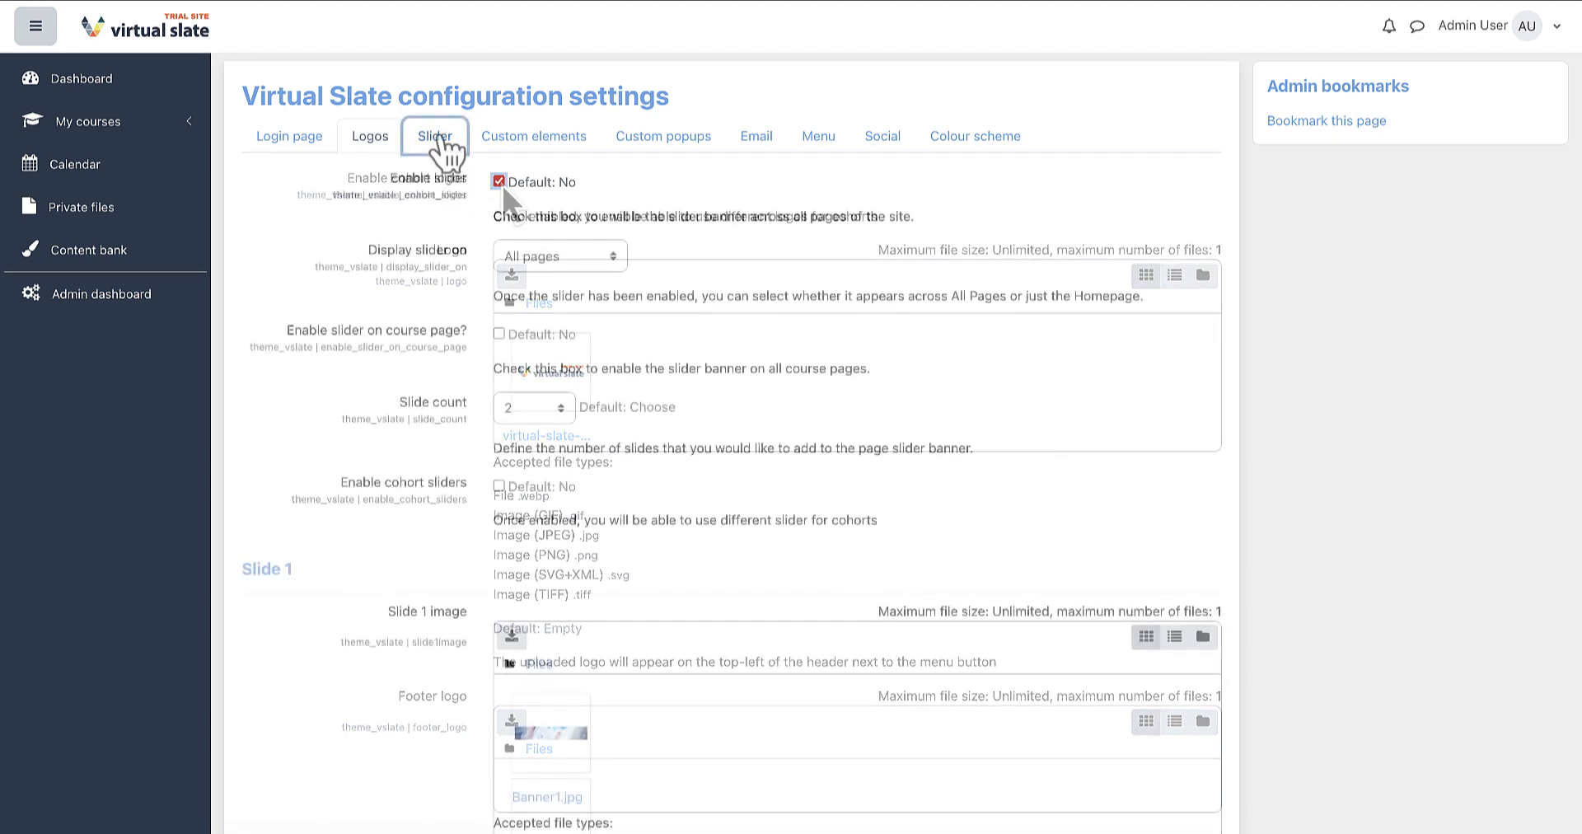
pyautogui.click(498, 487)
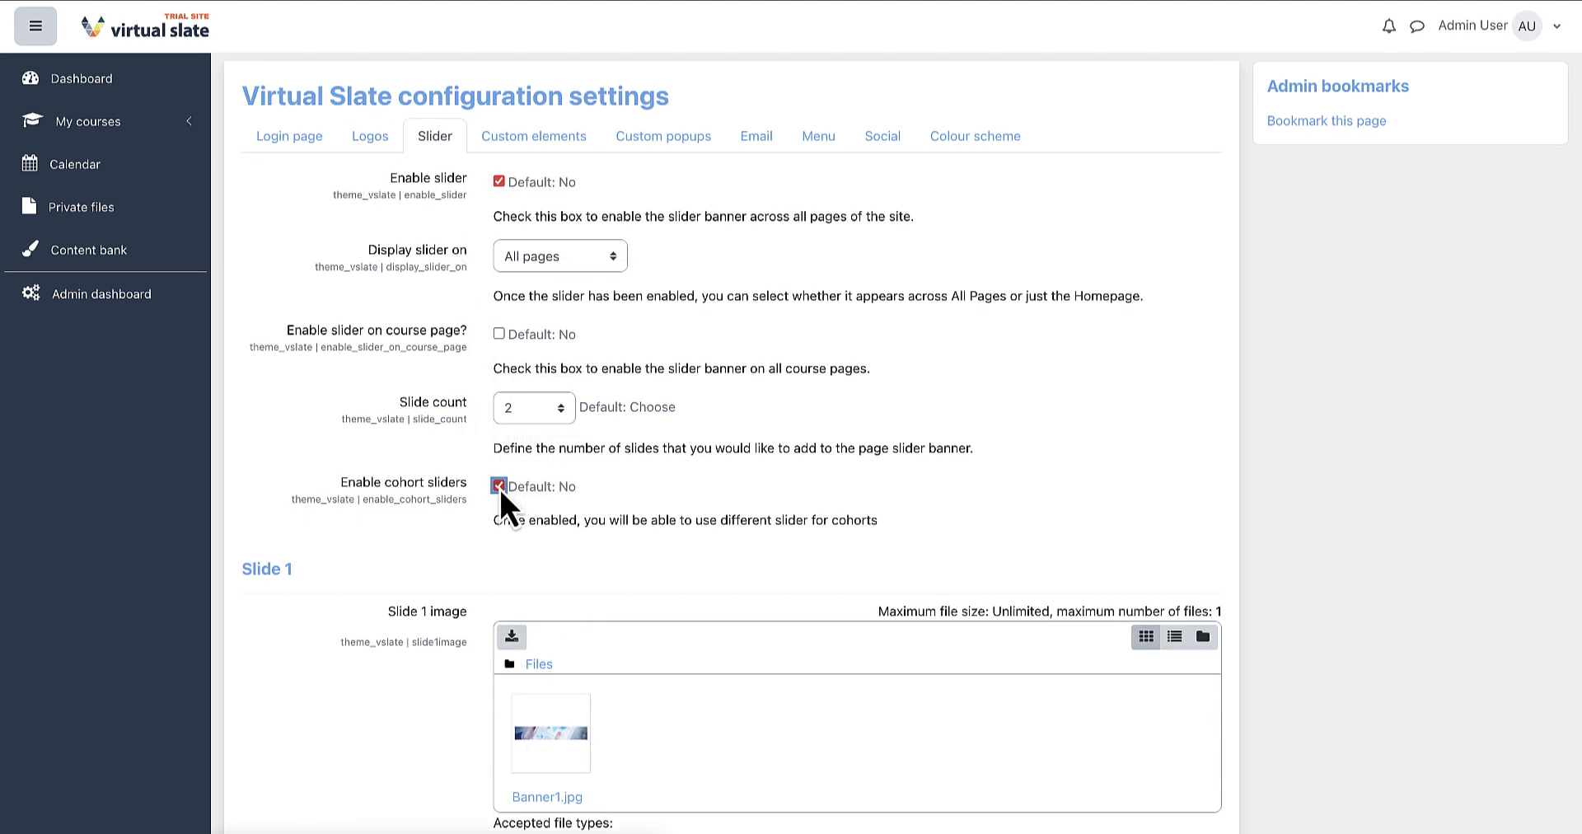
# Open the Menu settings and review the default and per-cohort menu fields.
pyautogui.click(835, 140)
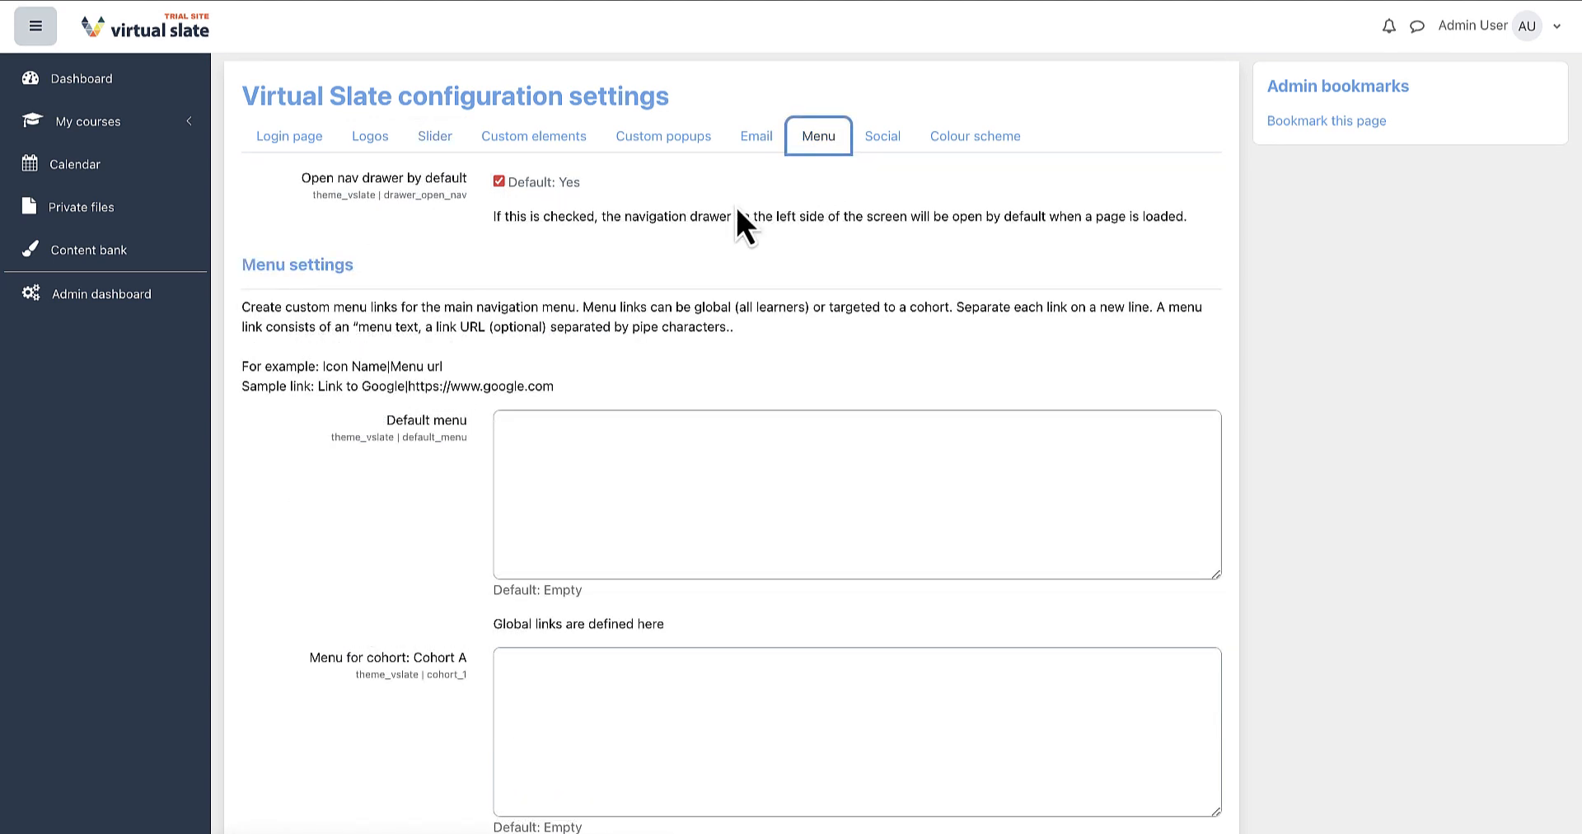
pyautogui.scroll(-3, 689, 245)
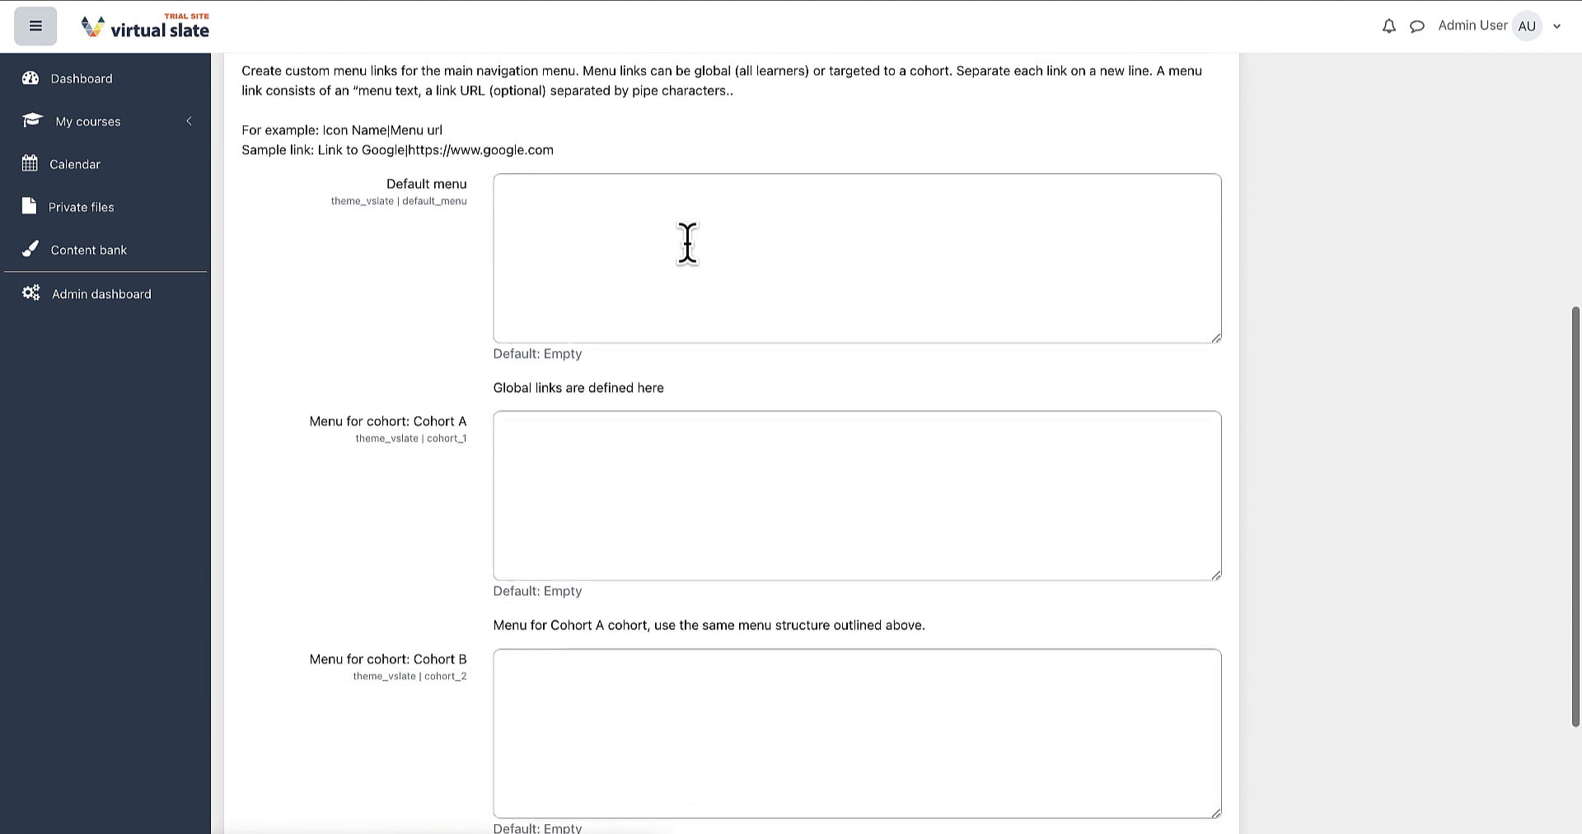
pyautogui.scroll(-2, 689, 244)
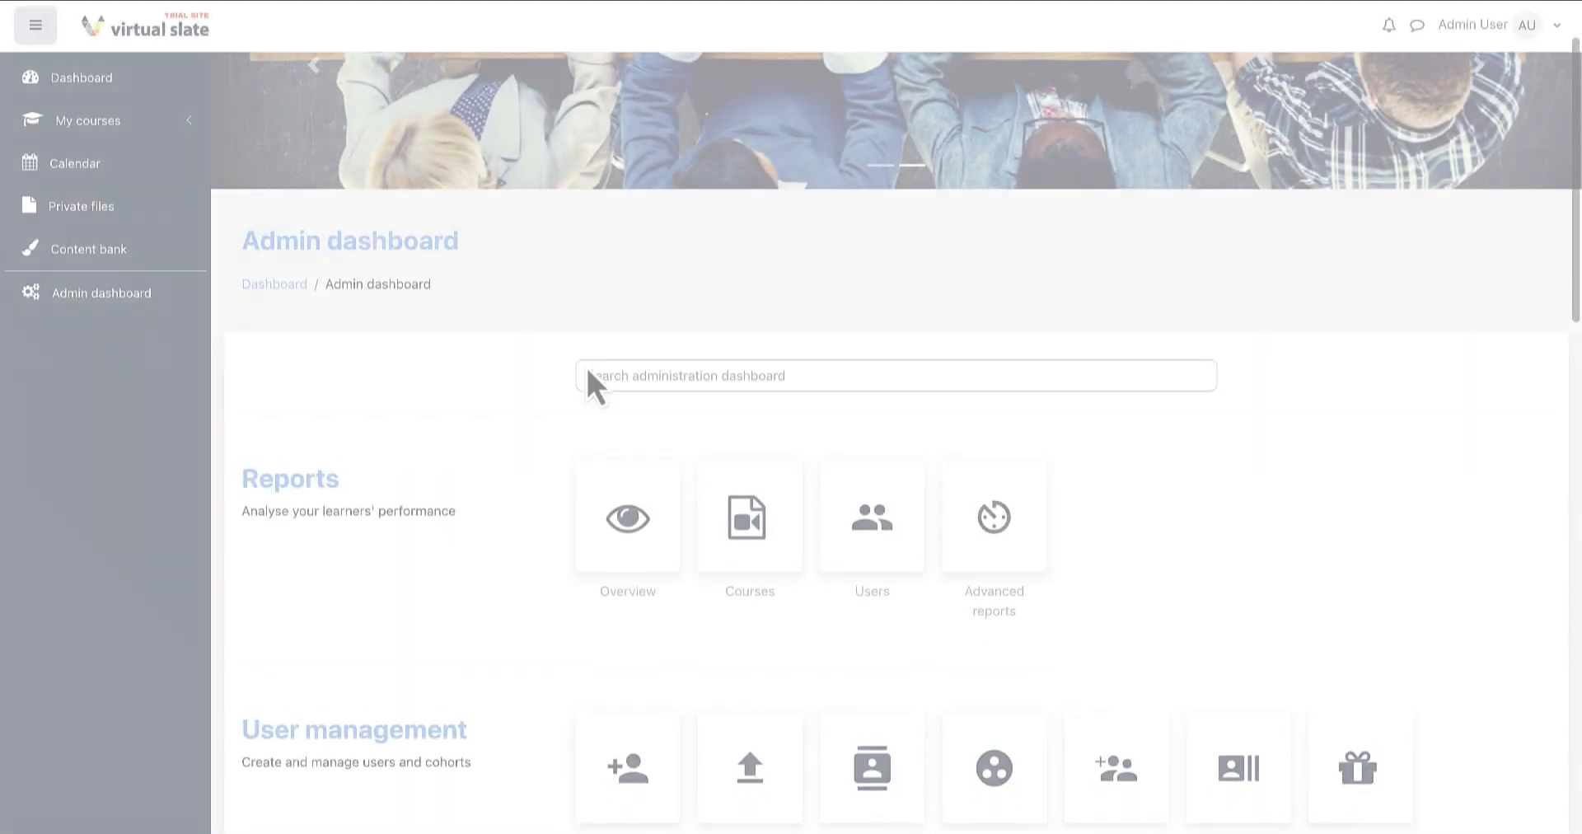
# Open the Cohorts page from the Users section of Site administration.
pyautogui.scroll(-5, 587, 381)
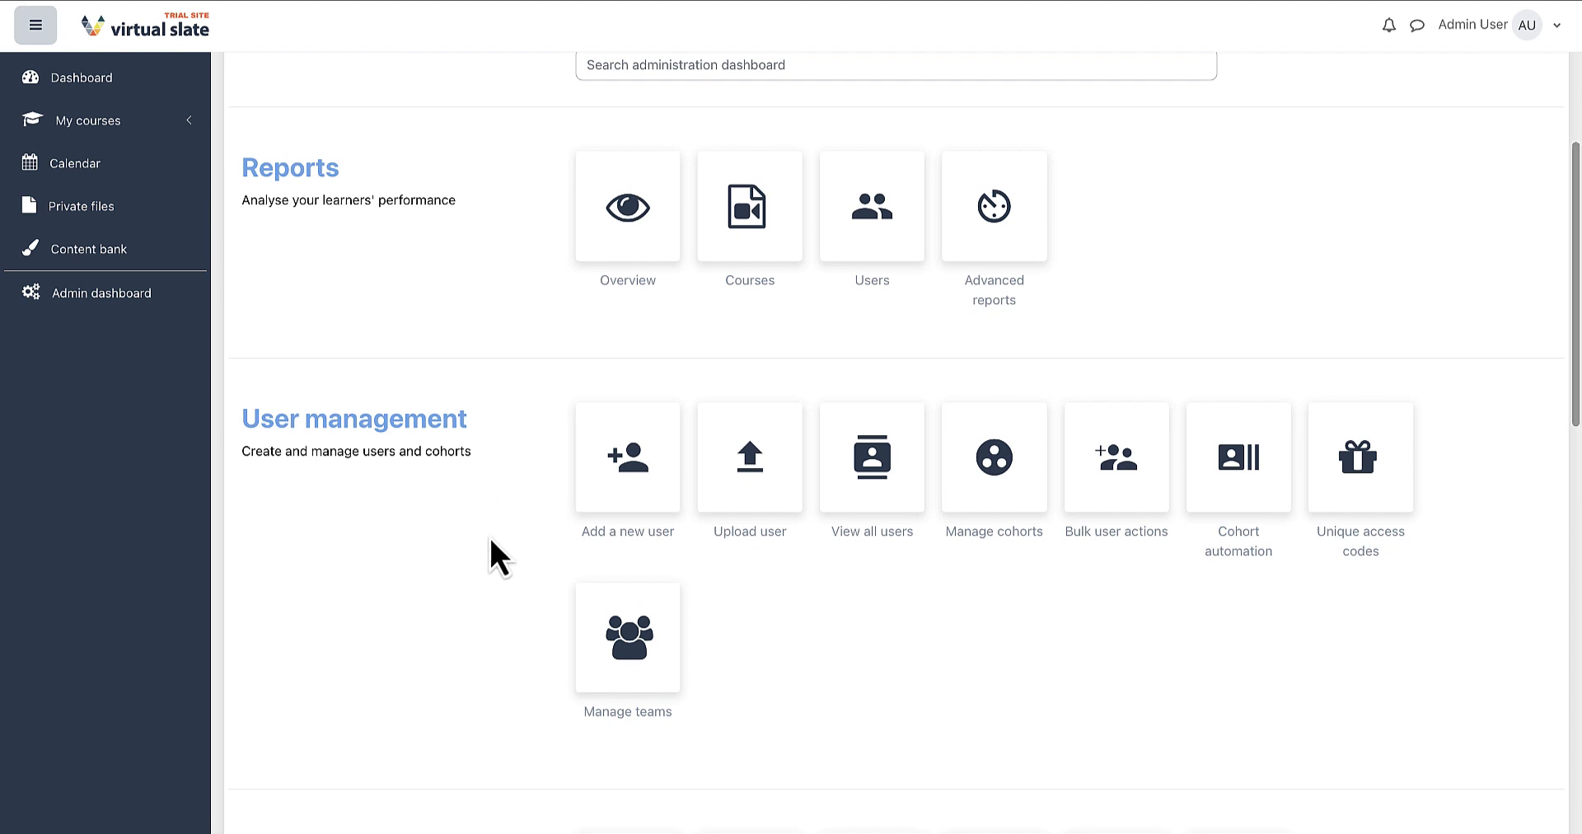
pyautogui.scroll(-2, 491, 539)
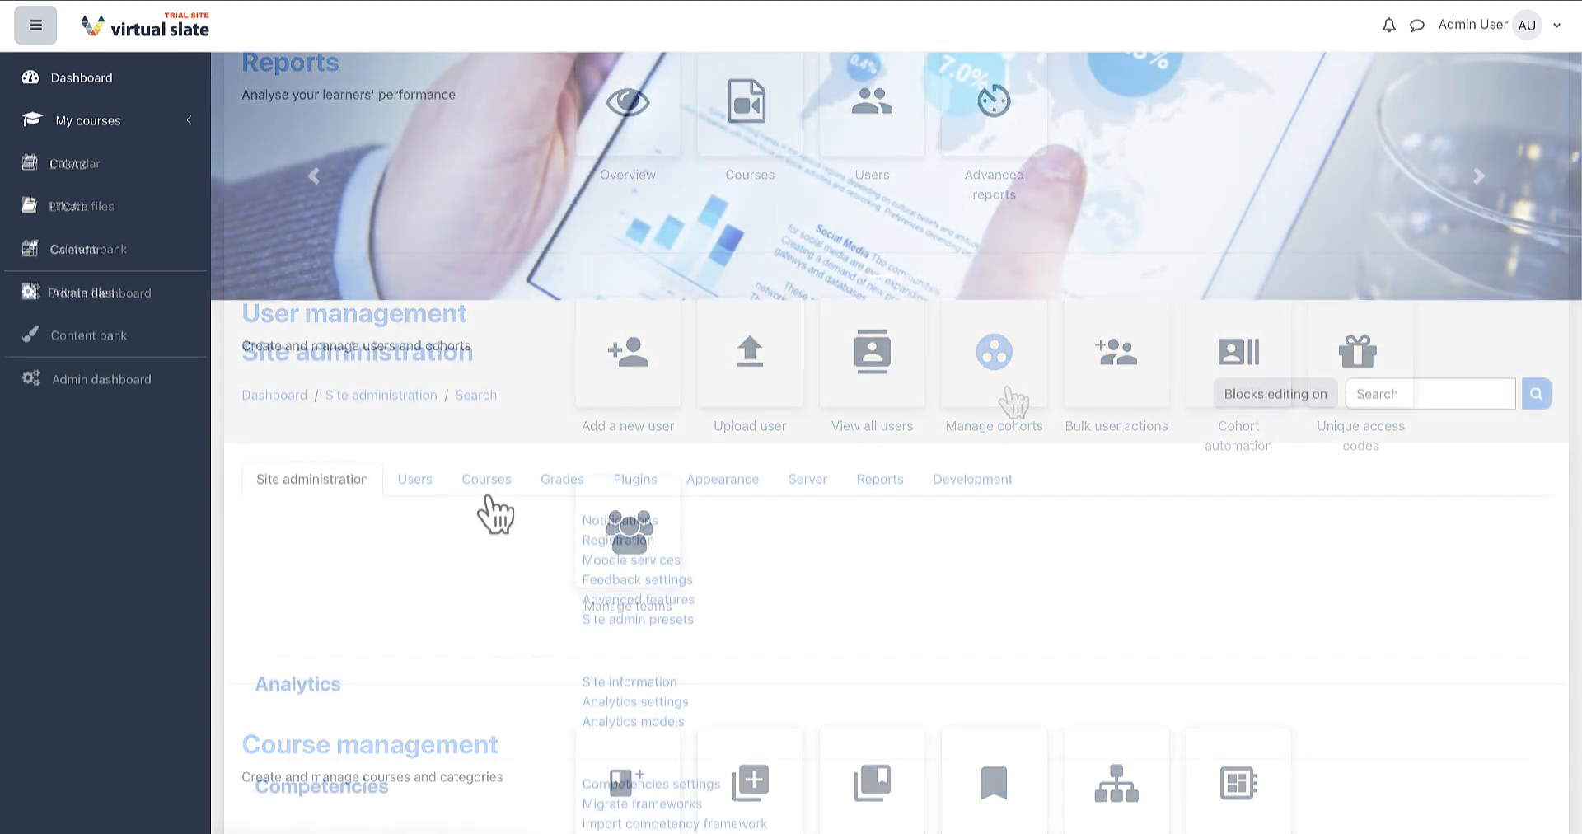
pyautogui.click(420, 482)
pyautogui.scroll(-2, 437, 498)
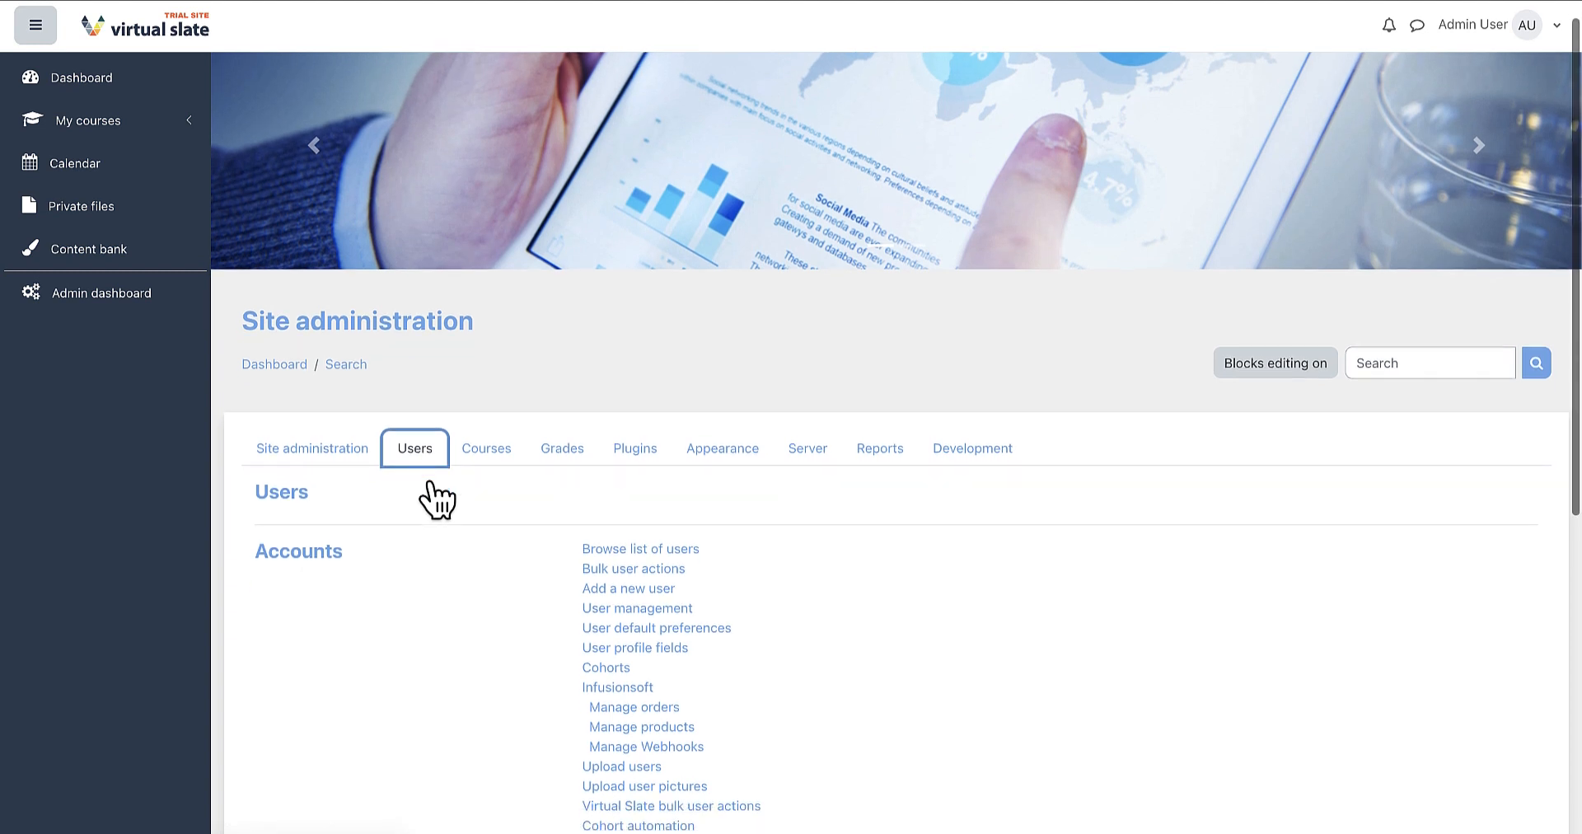
pyautogui.scroll(-3, 436, 499)
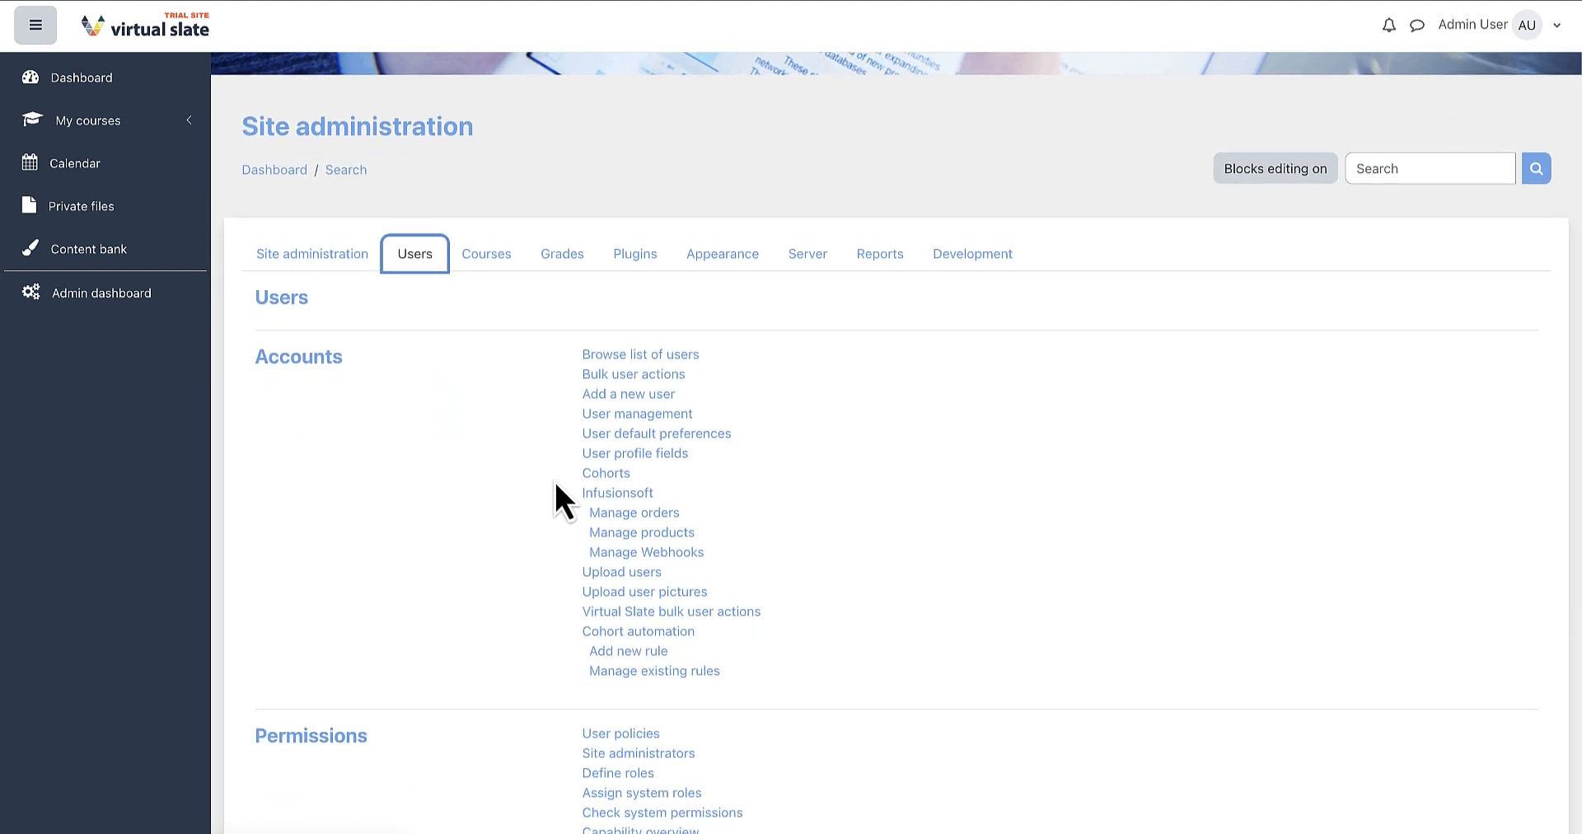
pyautogui.click(602, 482)
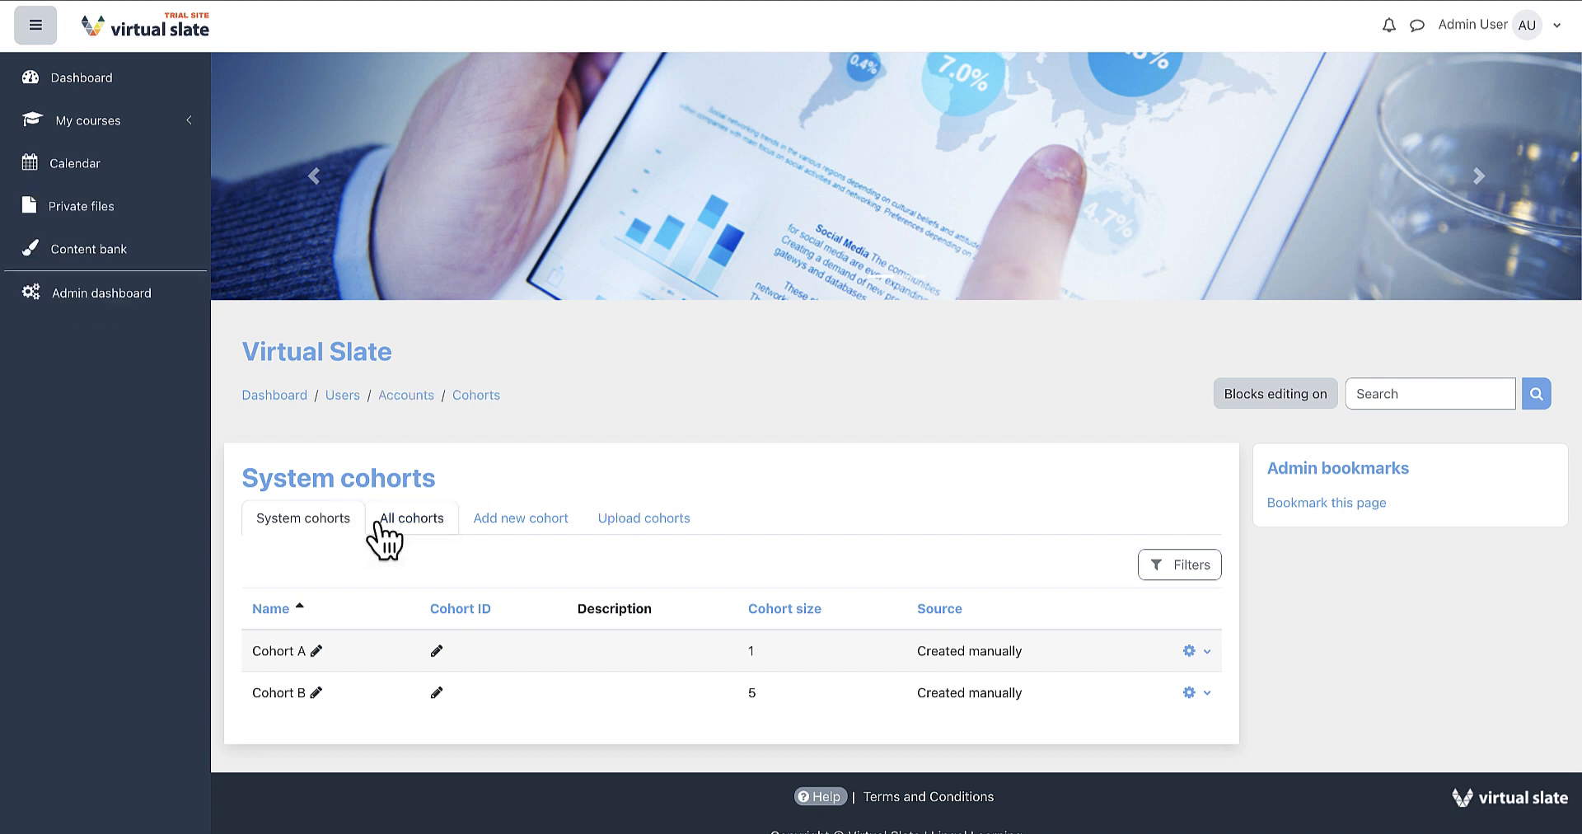
# Create a new cohort named Cohort D with System context and save it.
pyautogui.click(381, 522)
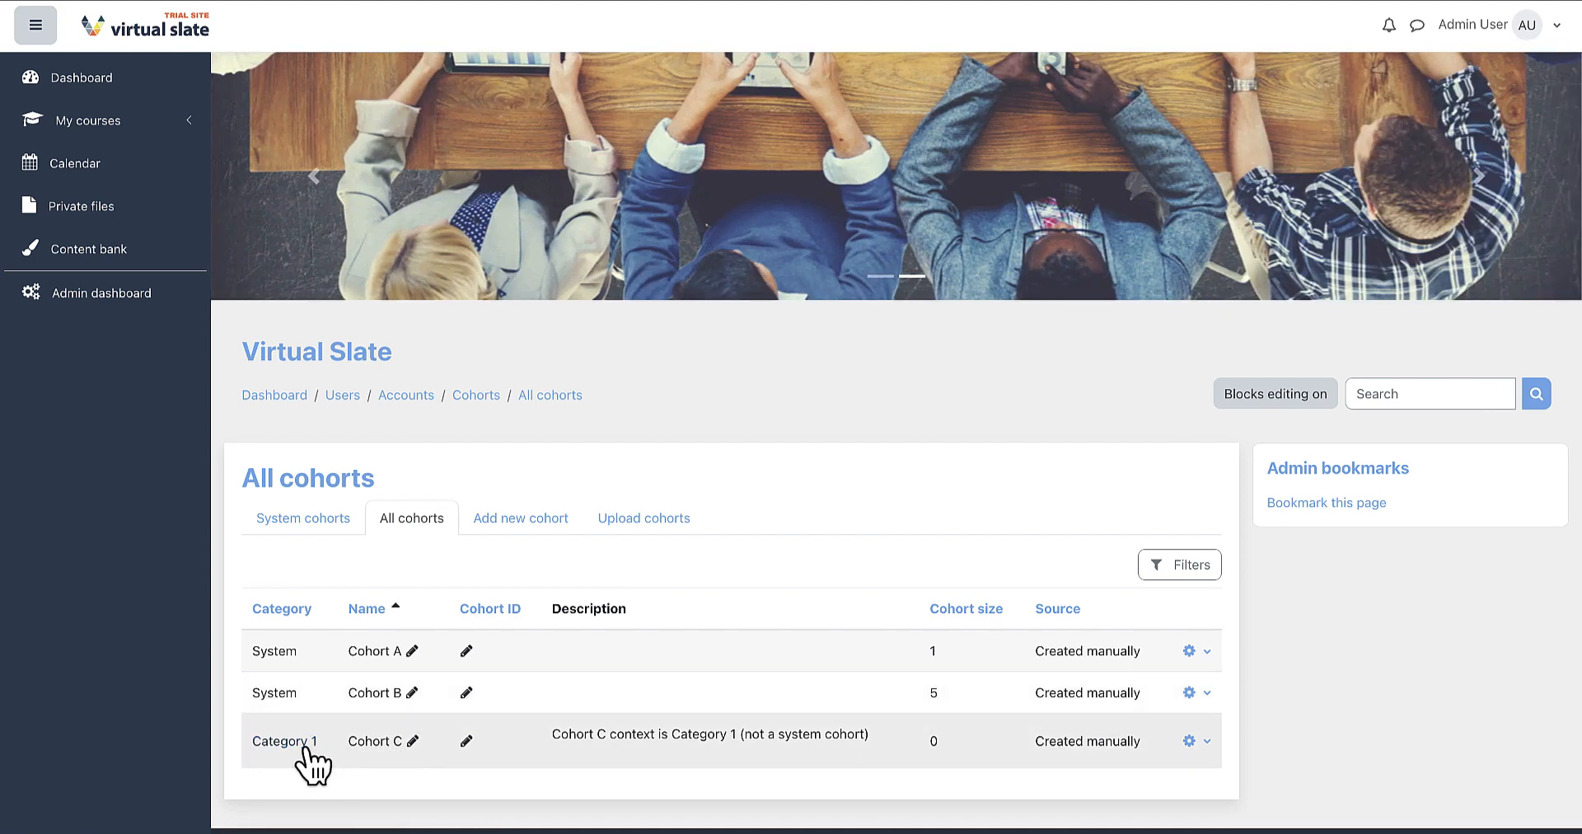
pyautogui.click(531, 524)
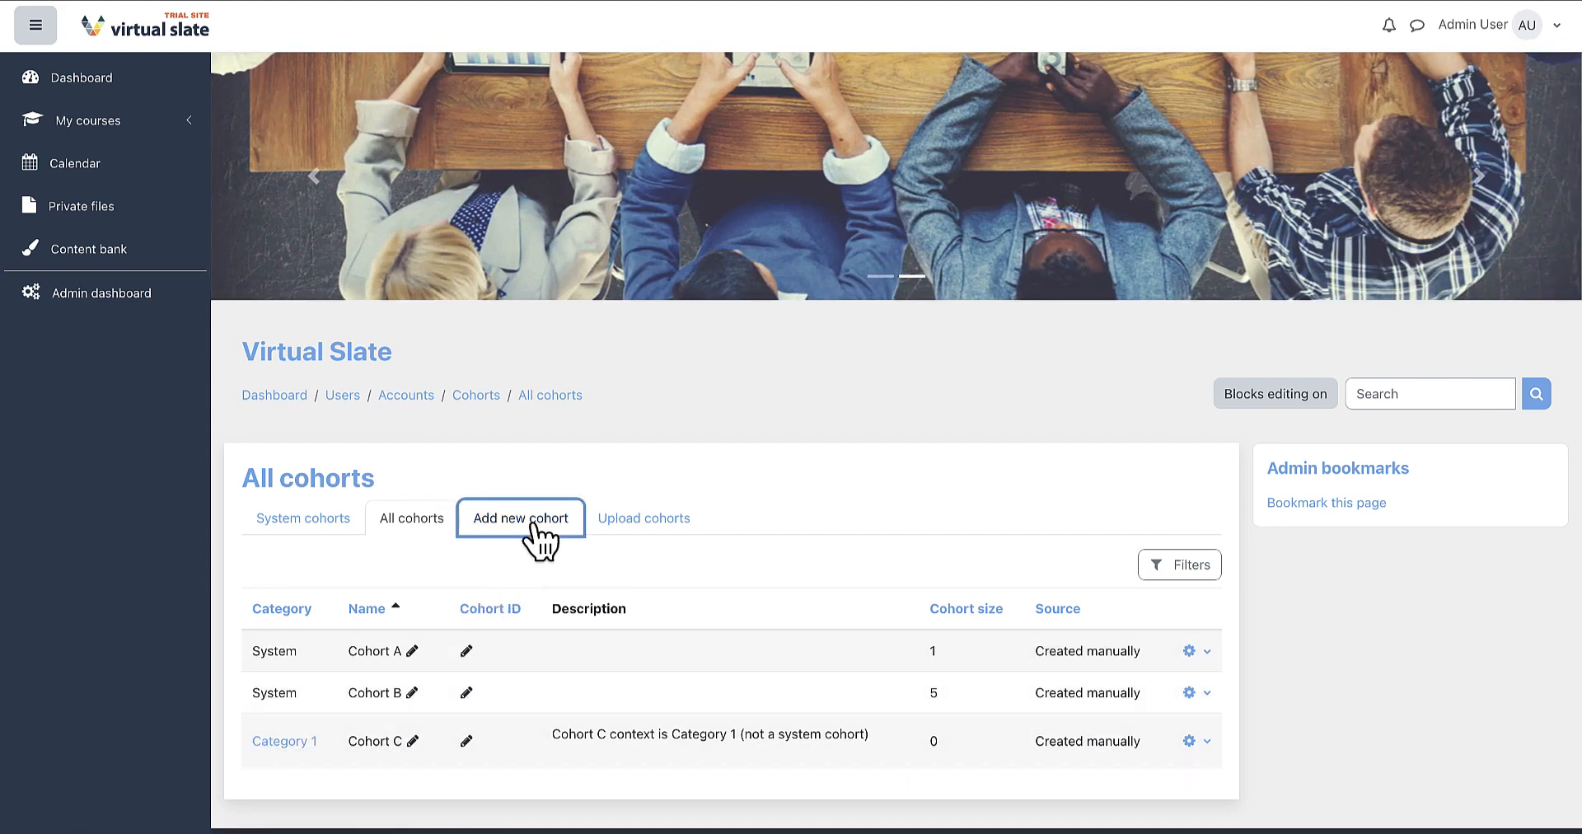
pyautogui.scroll(-1, 569, 535)
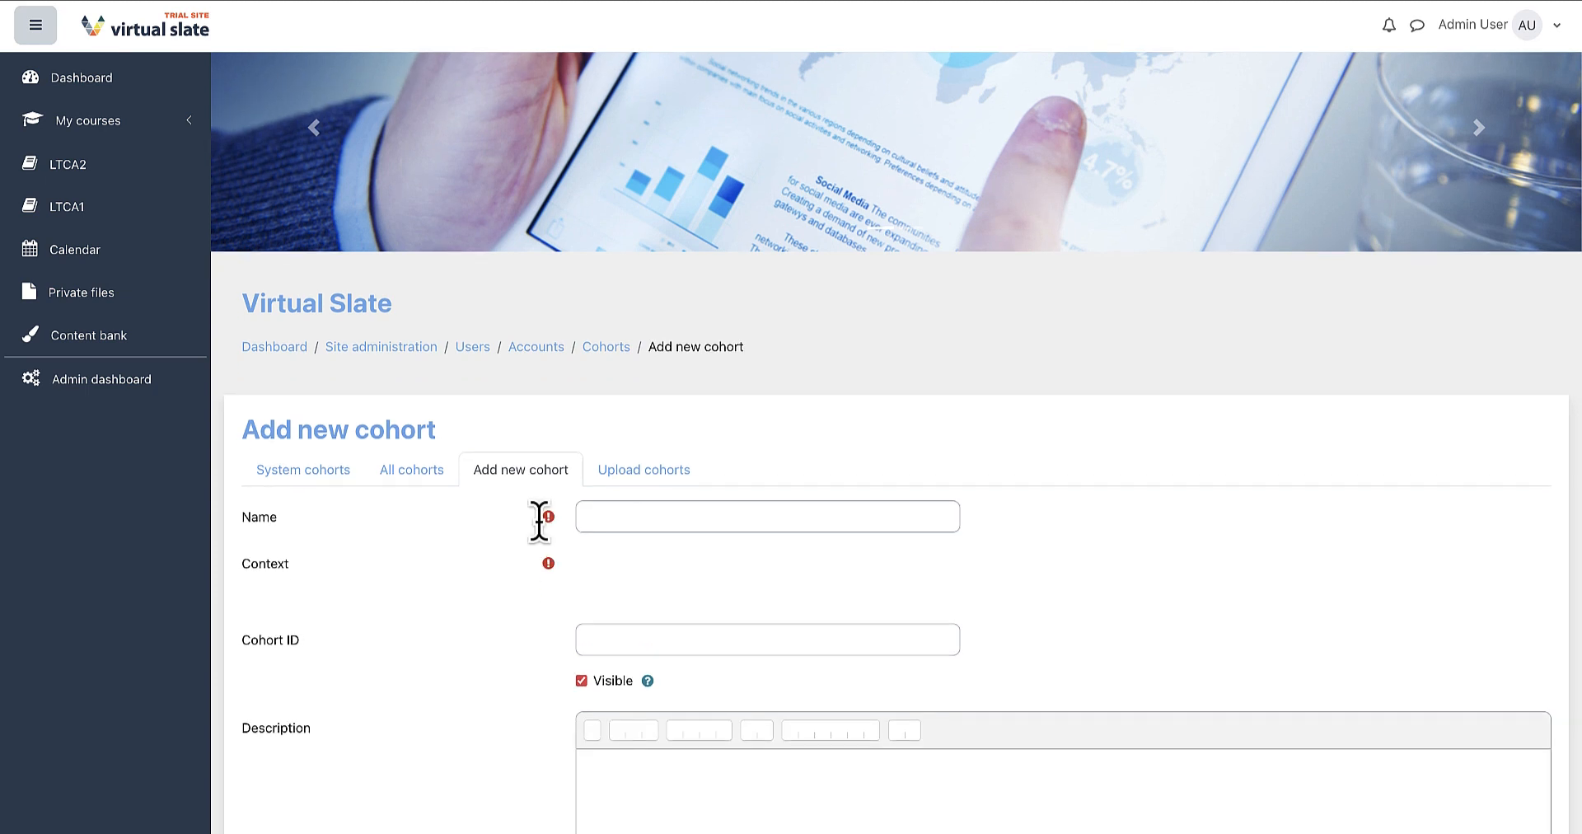
pyautogui.click(599, 510)
pyautogui.write('Cohort D')
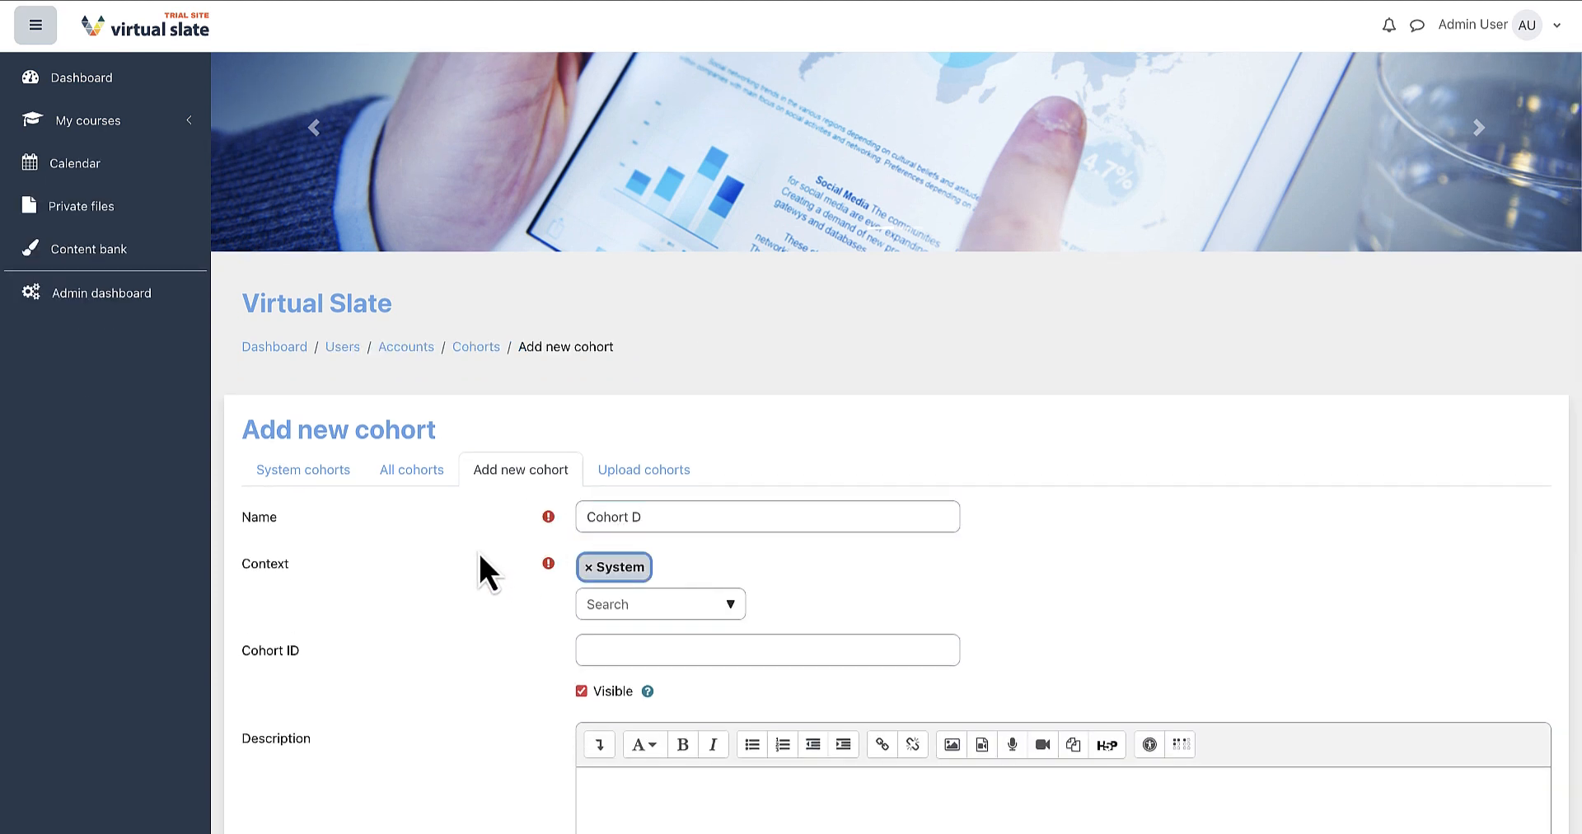
pyautogui.scroll(-1, 494, 552)
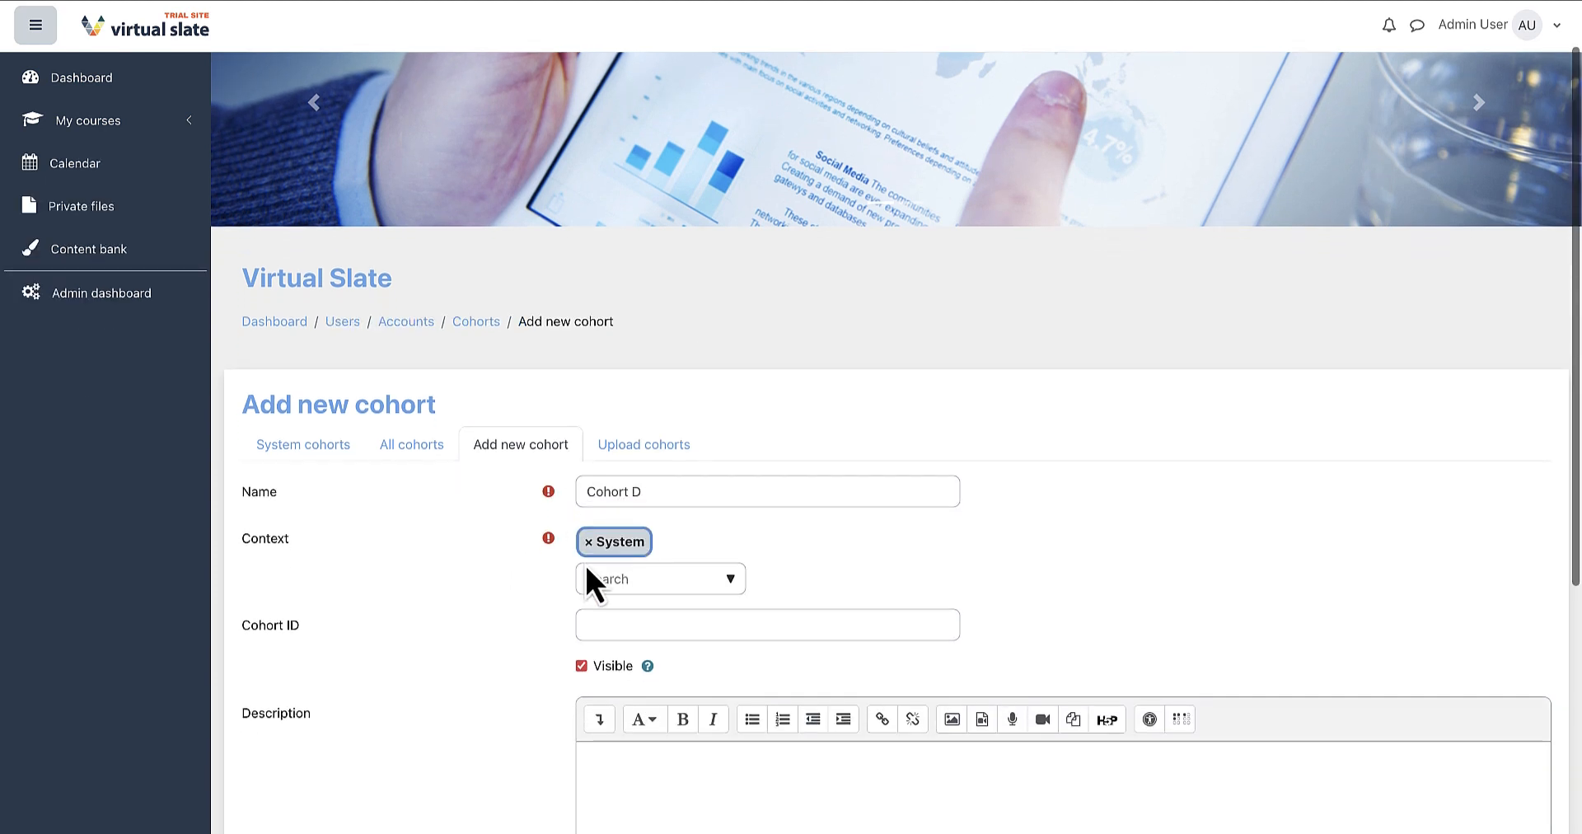
pyautogui.click(731, 578)
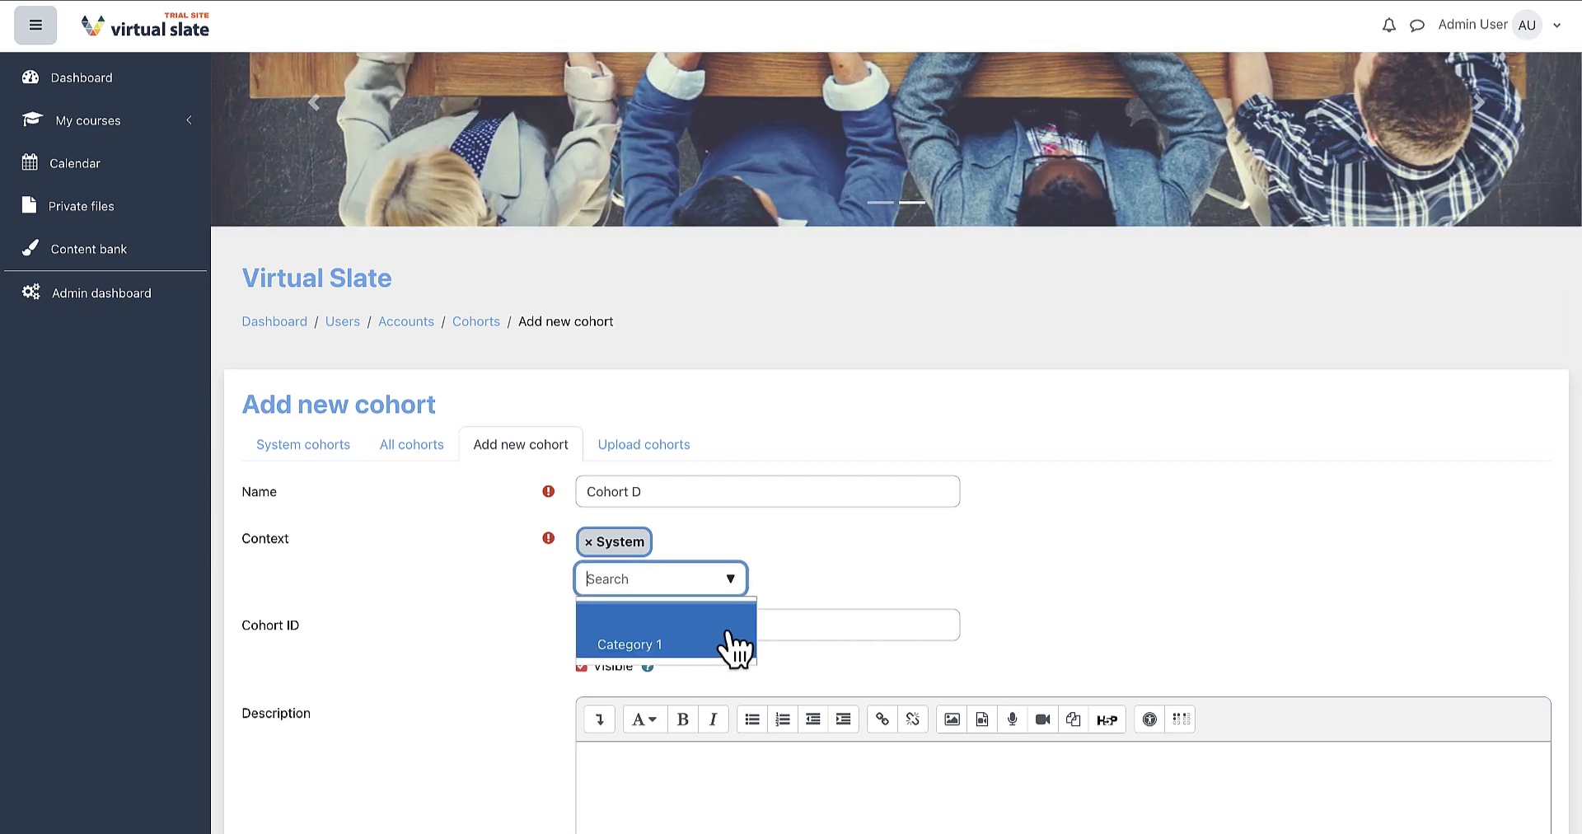
pyautogui.click(818, 551)
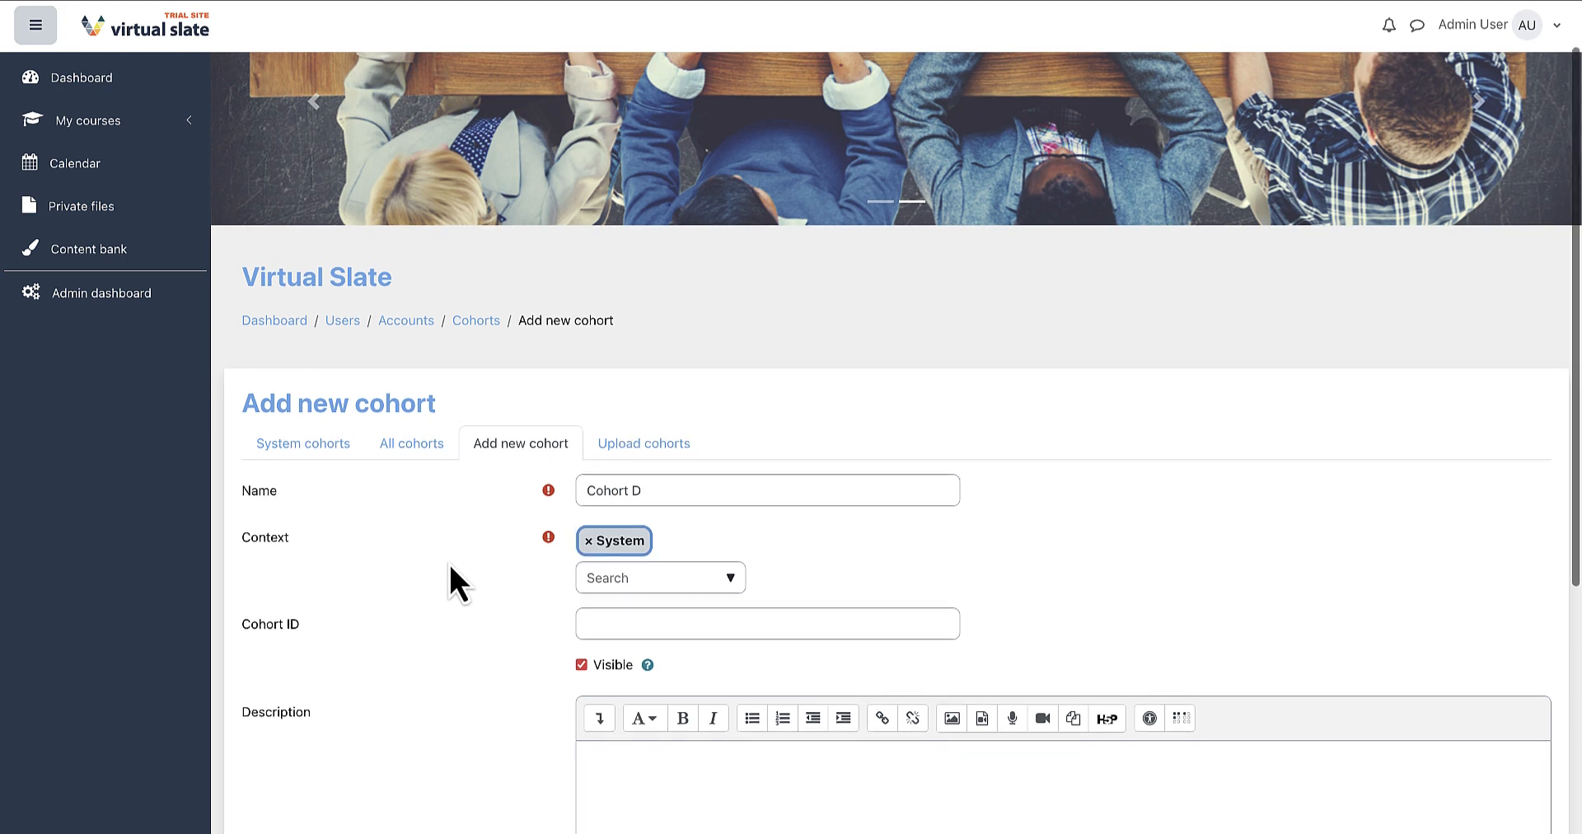
pyautogui.scroll(-4, 448, 562)
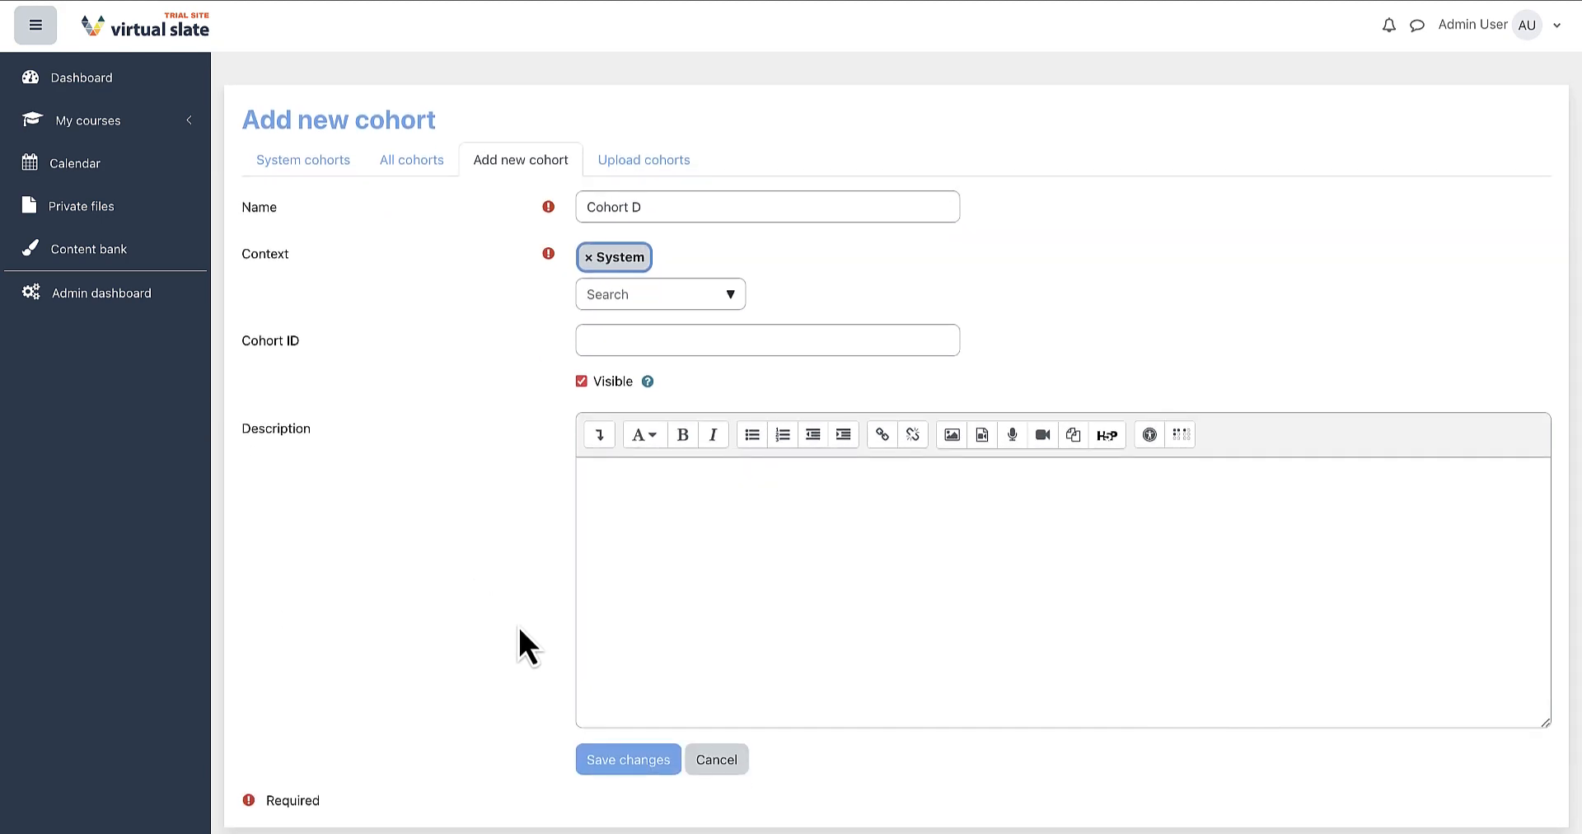
pyautogui.click(624, 765)
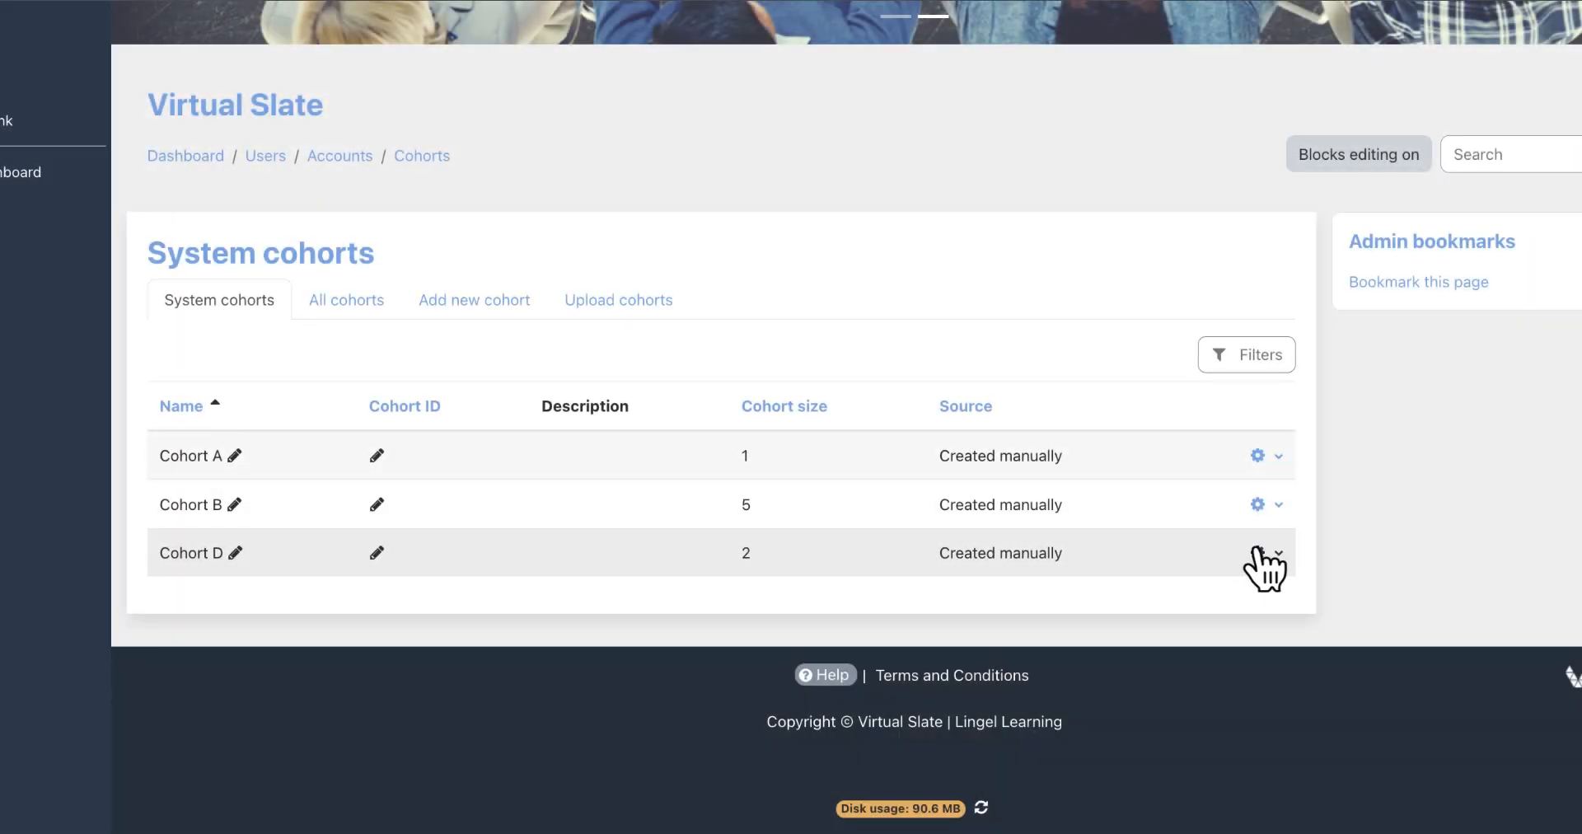
# Open the actions menu for Cohort D to see its assign option.
pyautogui.click(1263, 553)
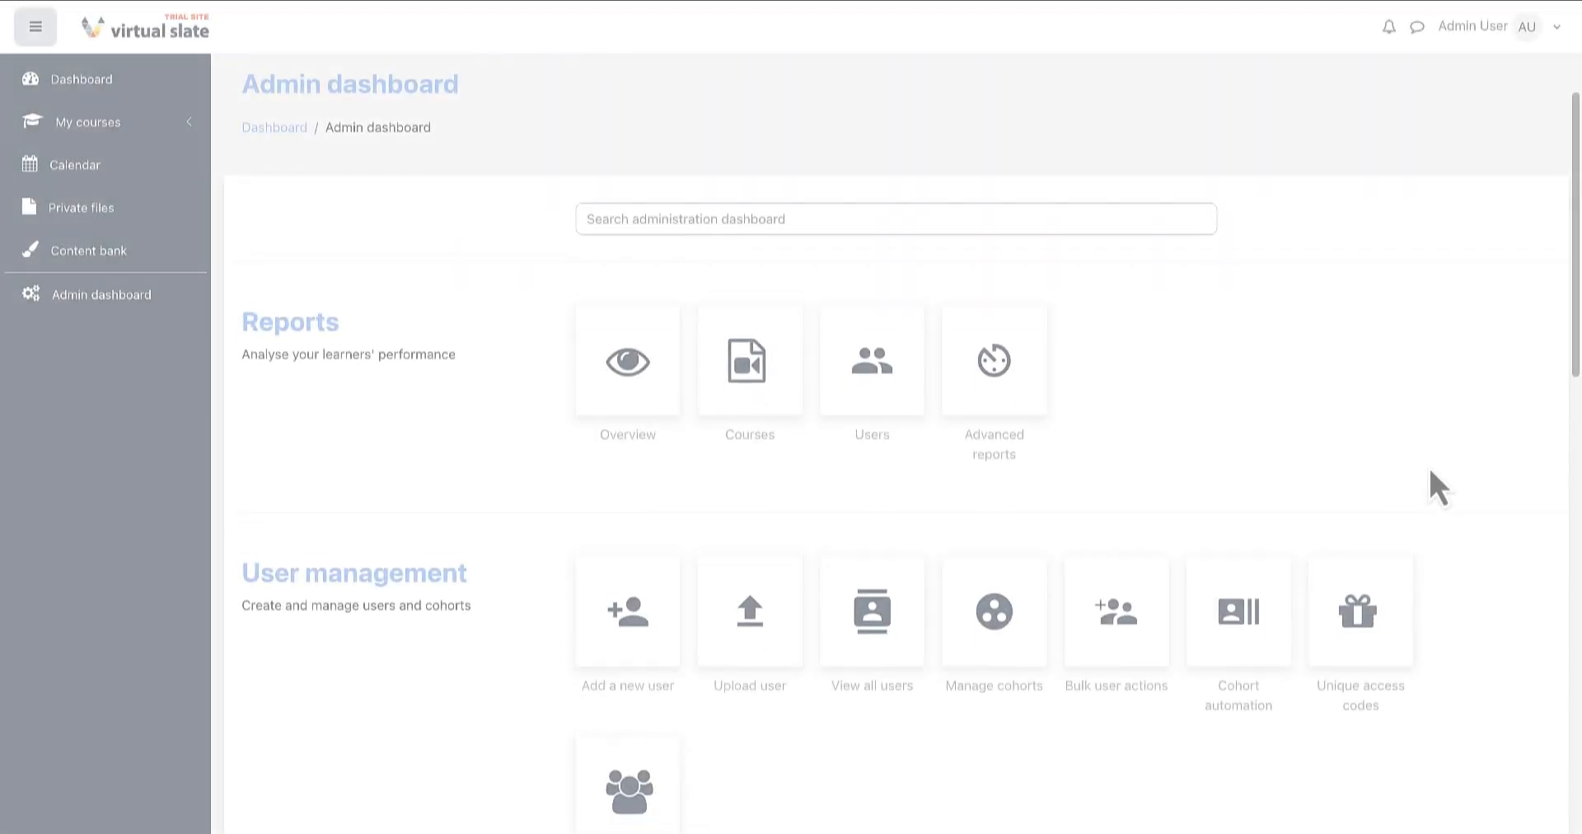
pyautogui.scroll(-3, 1427, 465)
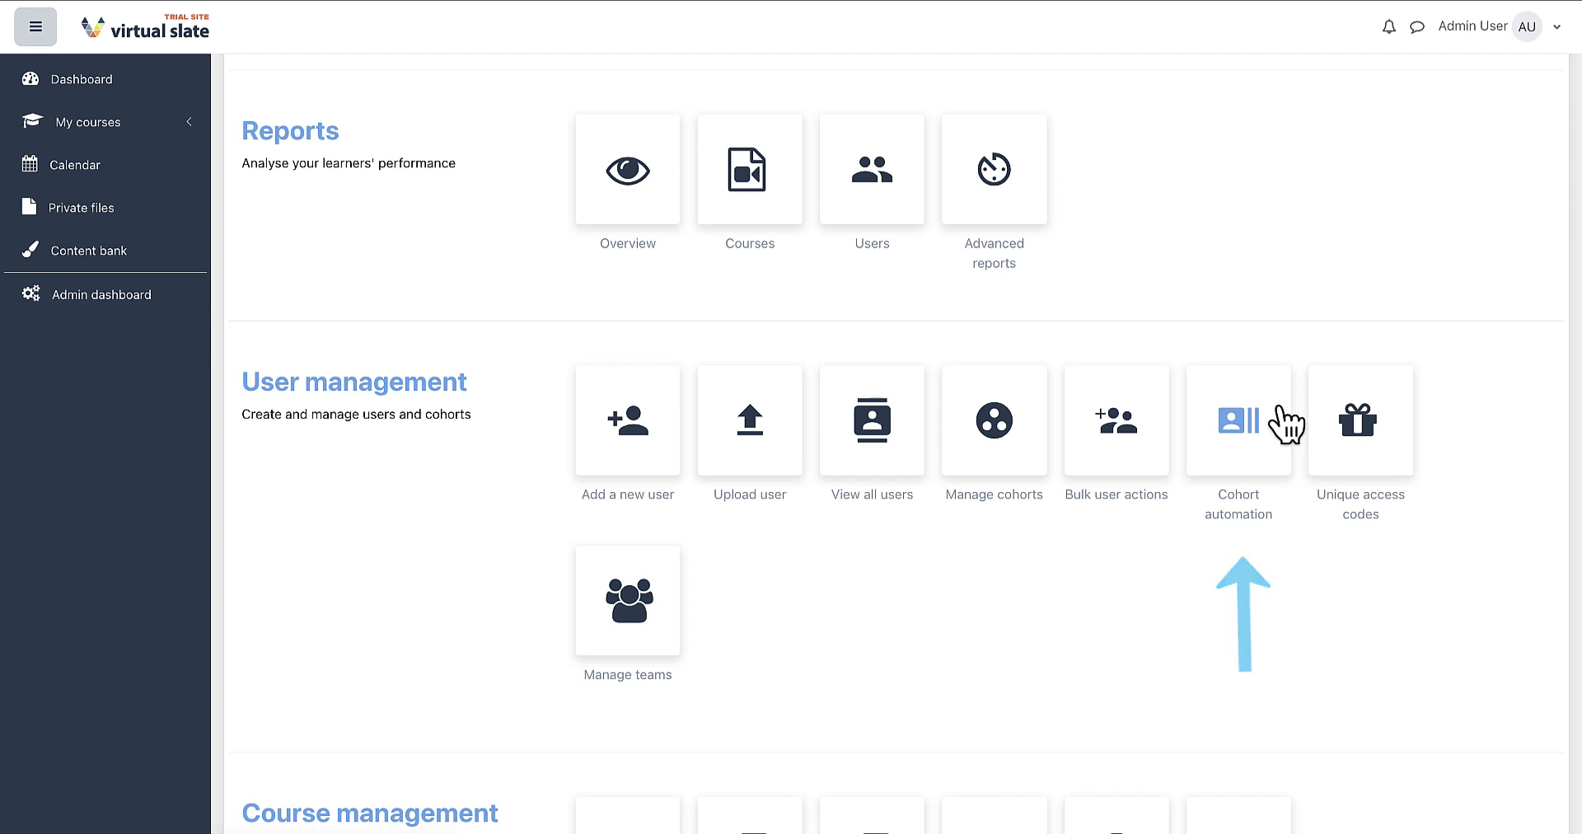
# Open Cohort automation's existing rules and view the Cohort automation entries in the Users accounts list of Site administration.
pyautogui.click(1282, 423)
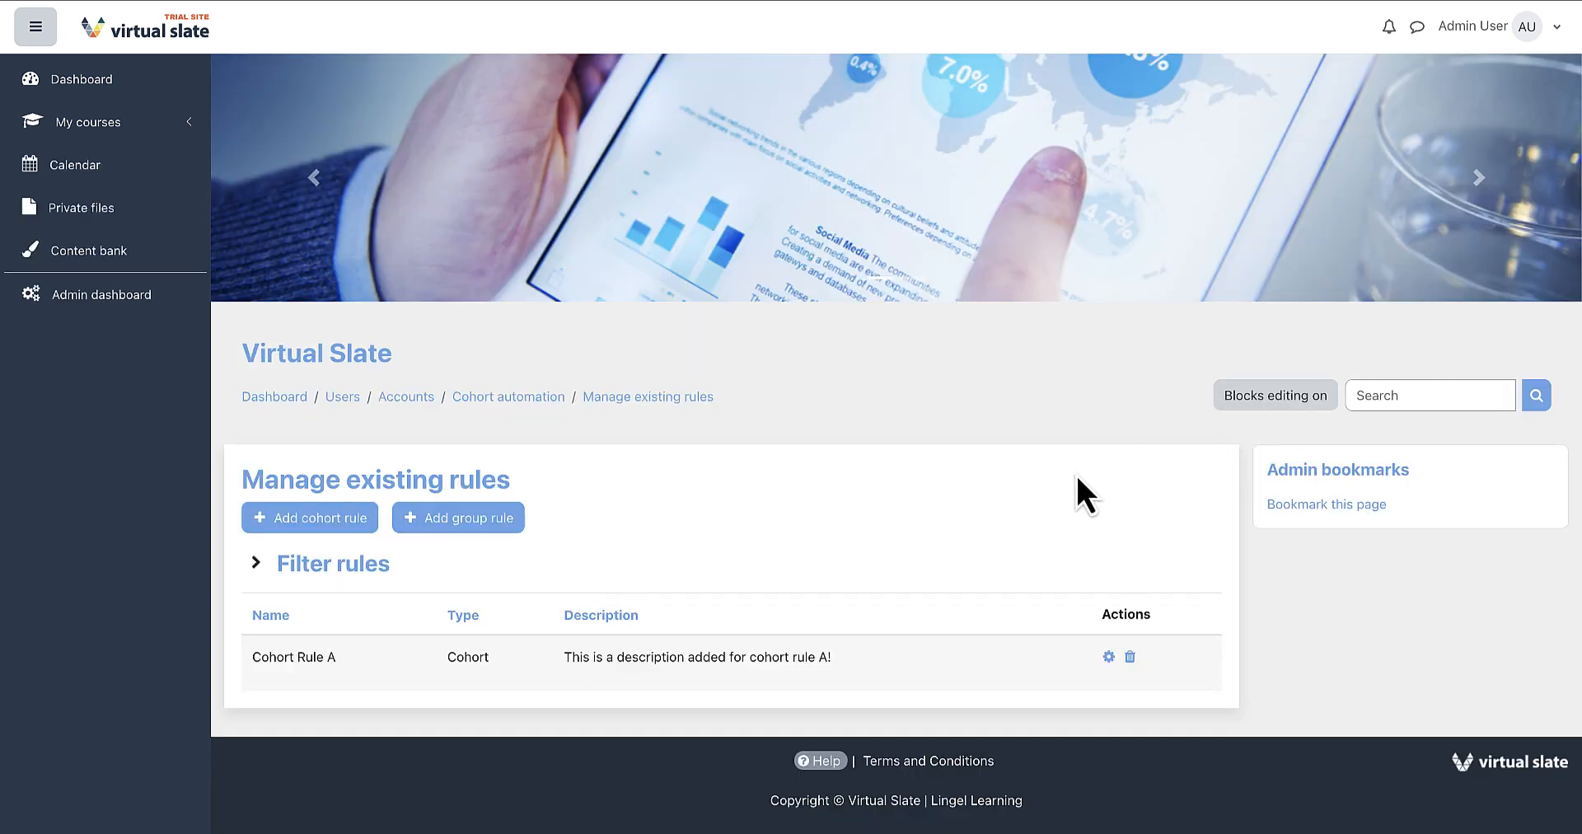
pyautogui.scroll(-1, 1075, 473)
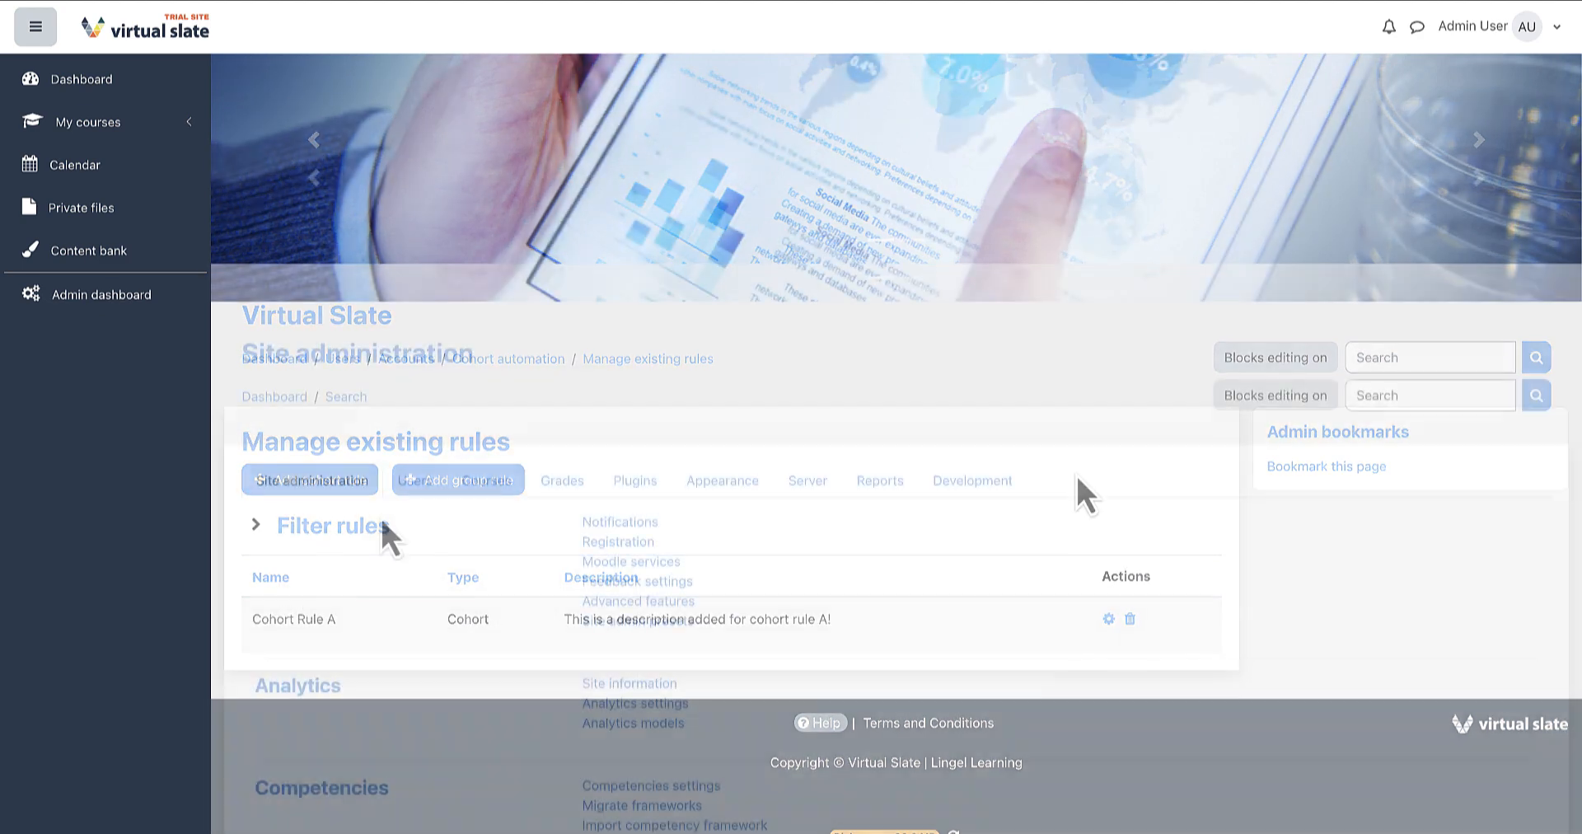
pyautogui.click(415, 490)
pyautogui.scroll(-3, 441, 644)
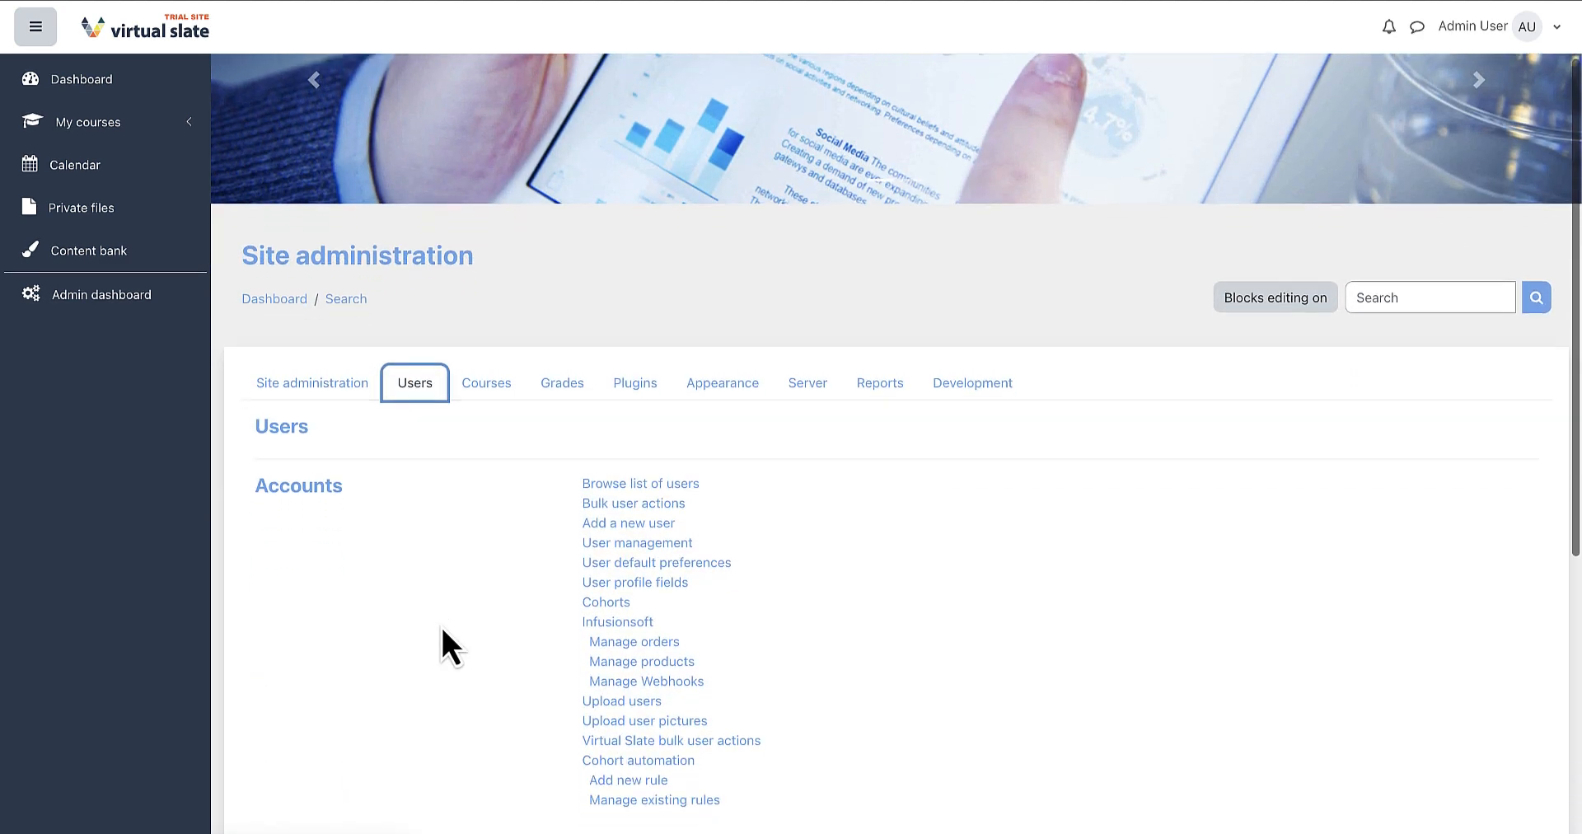
pyautogui.scroll(-2, 442, 624)
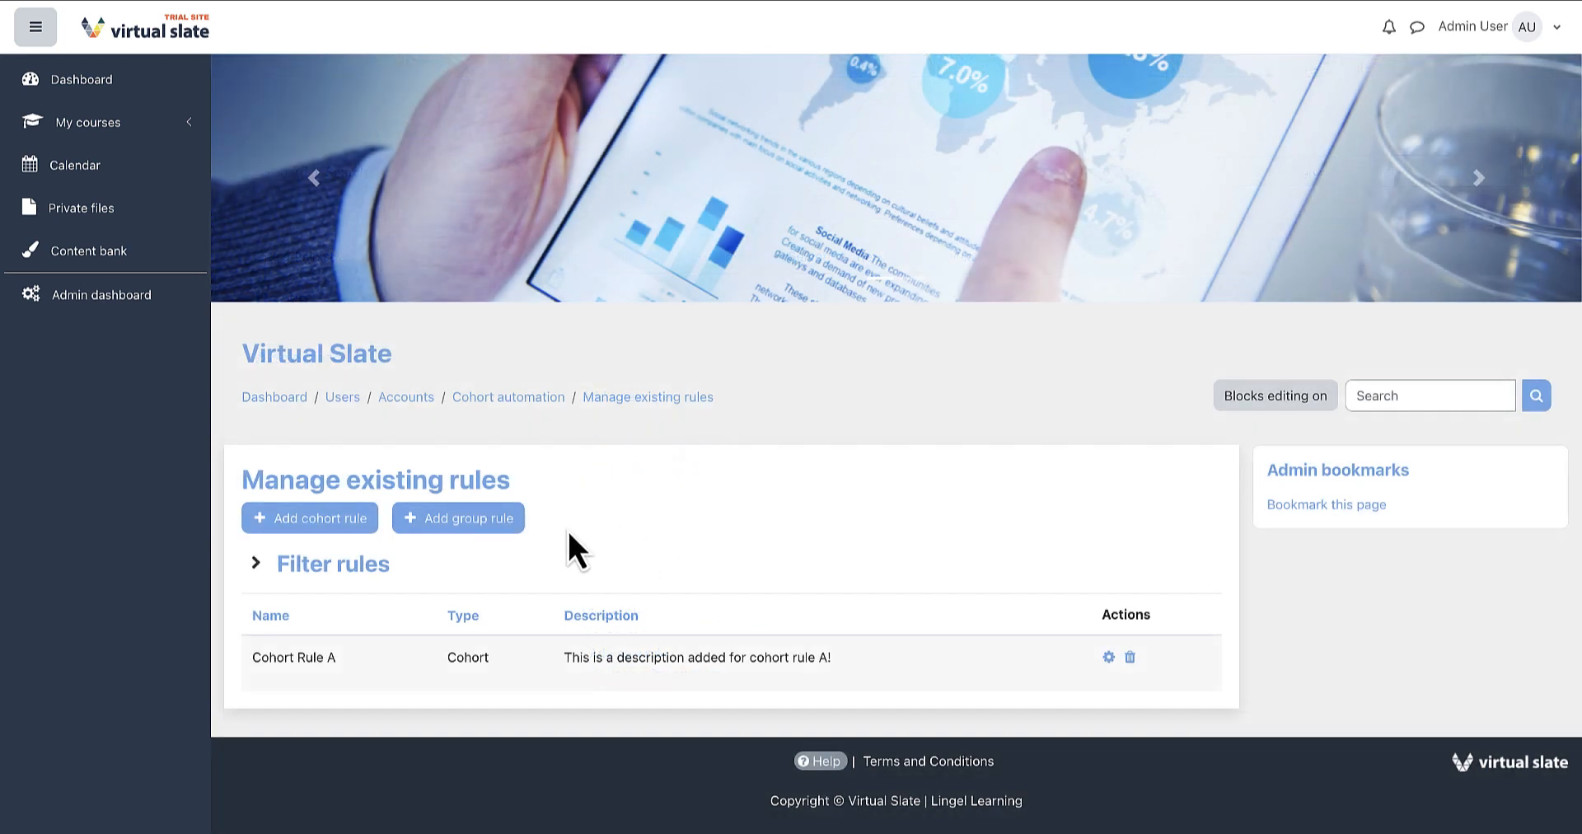
# Start a new cohort rule named Cohort Rule A1 with description 'Description for Cohort Rule A1!'.
pyautogui.click(349, 525)
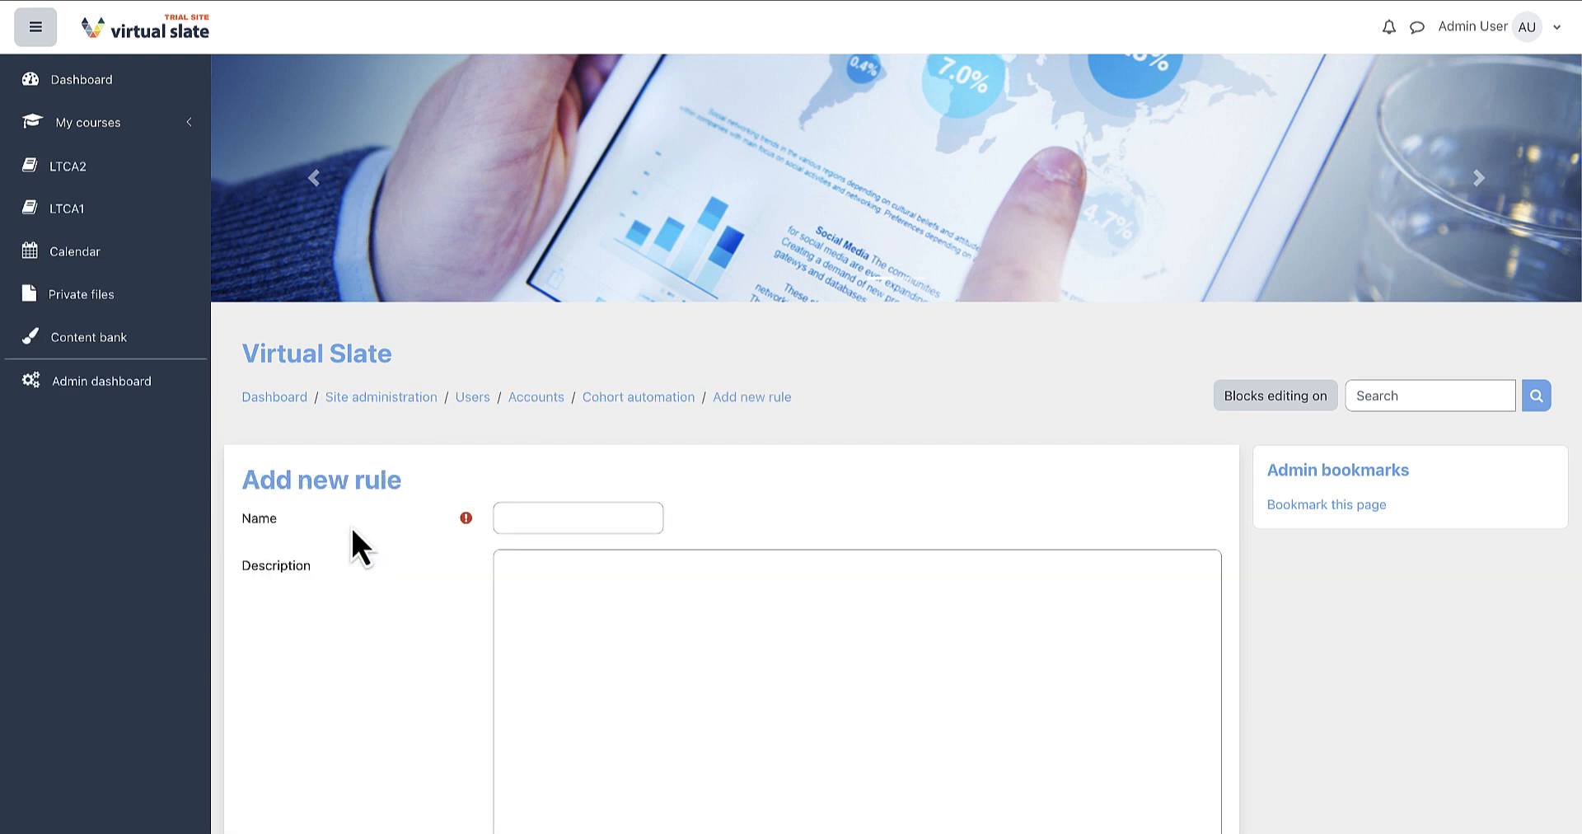
pyautogui.click(521, 516)
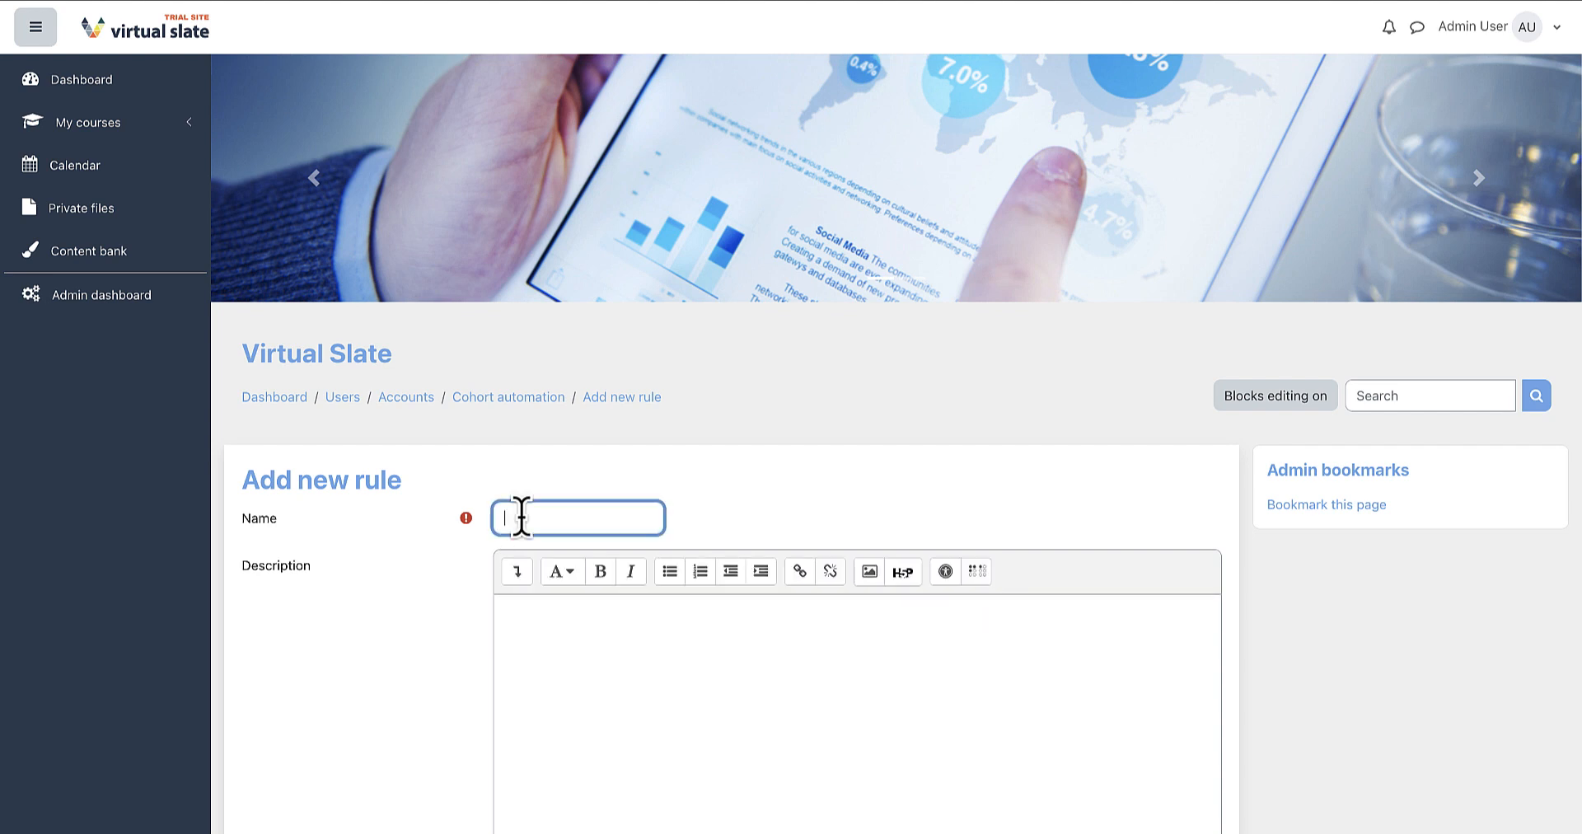
pyautogui.write('Ru')
pyautogui.write('hort')
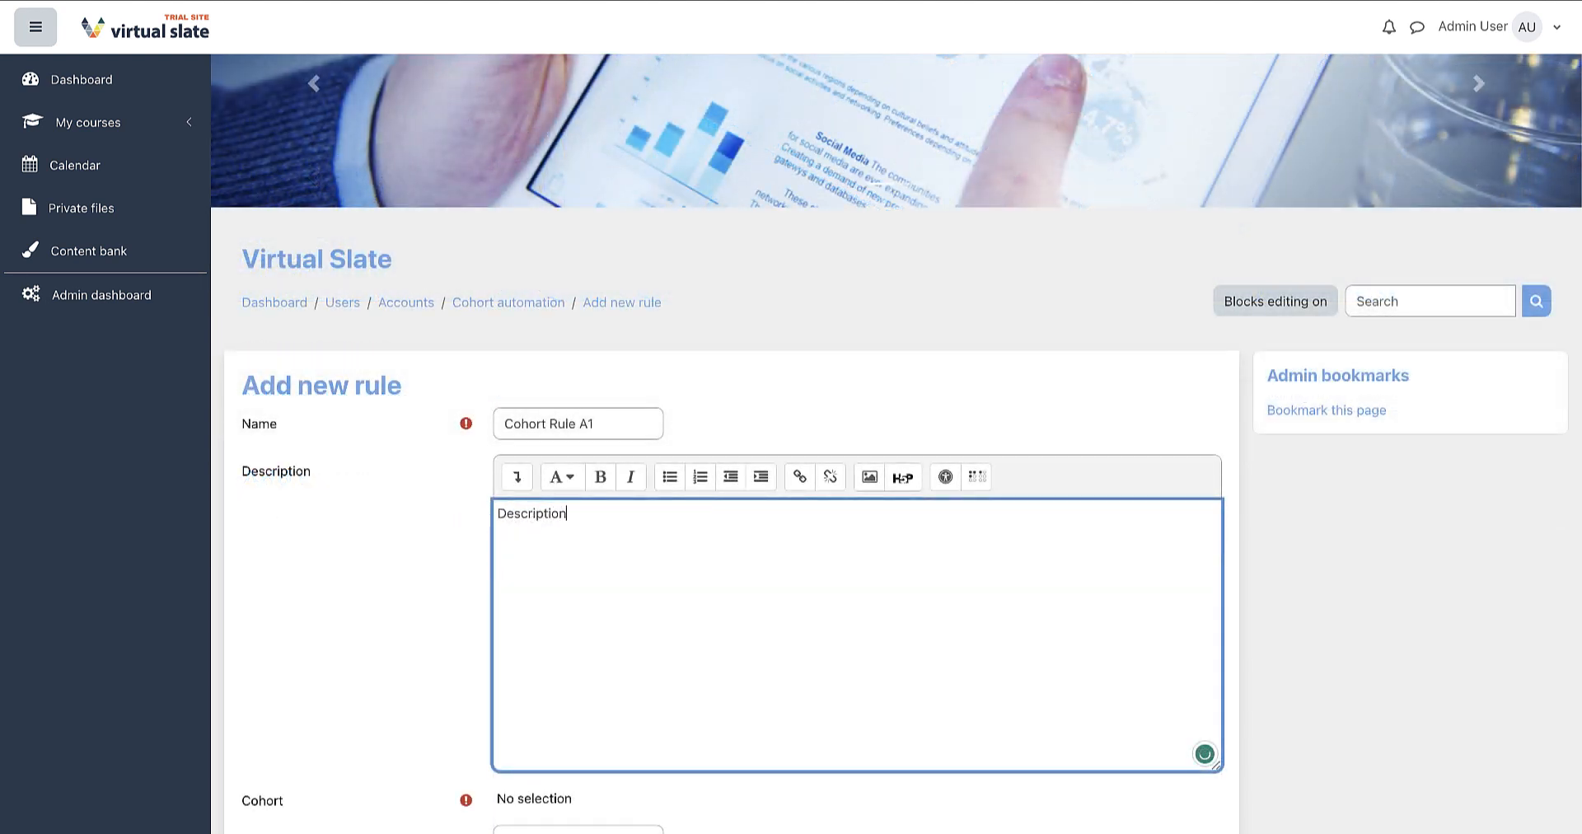
pyautogui.write('r Cohort Rule A1!')
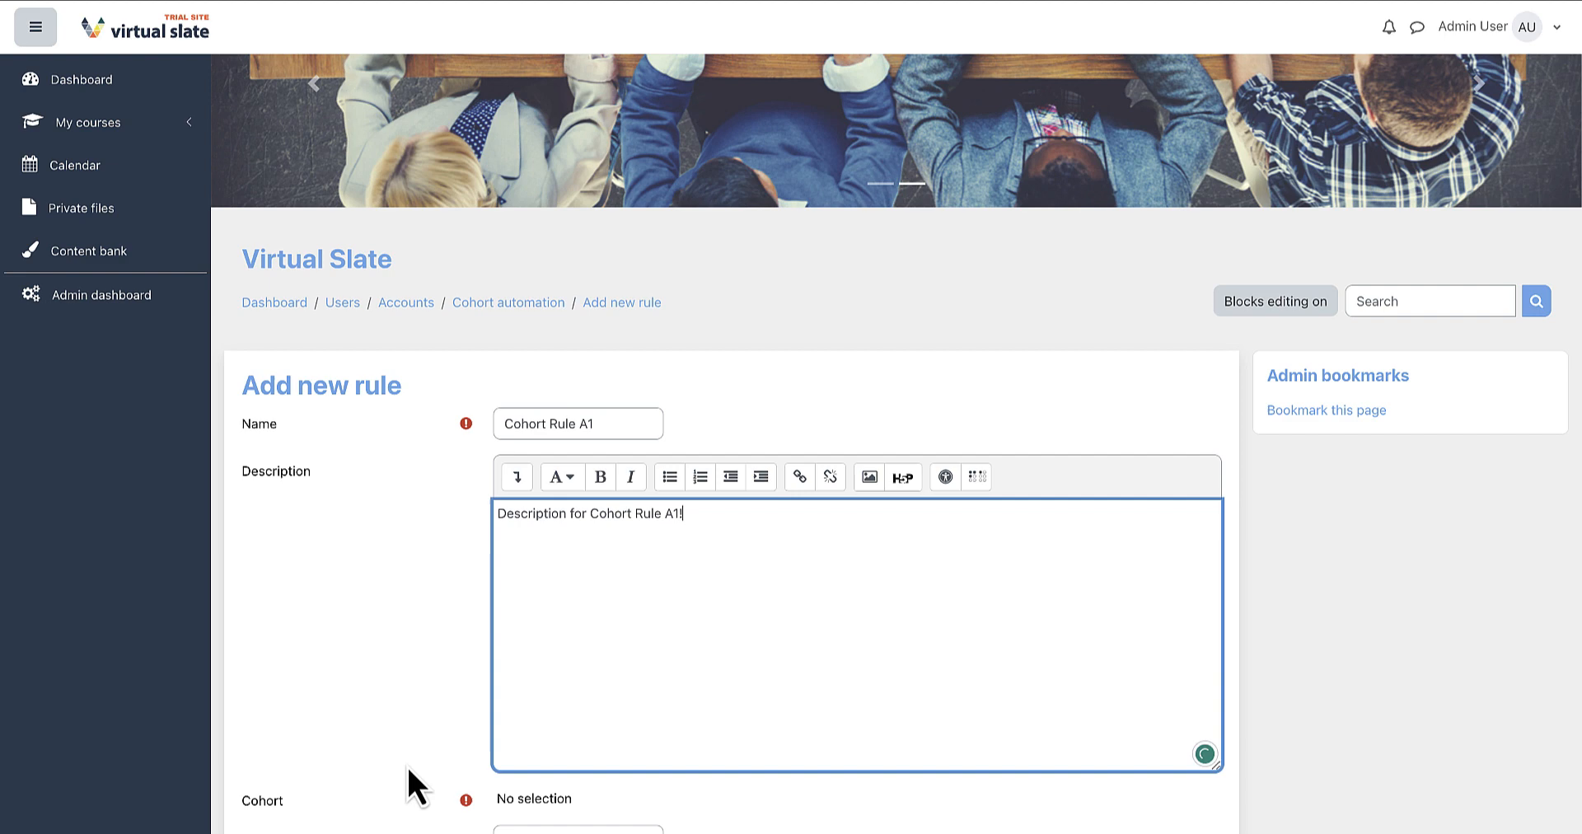
pyautogui.scroll(-4, 407, 771)
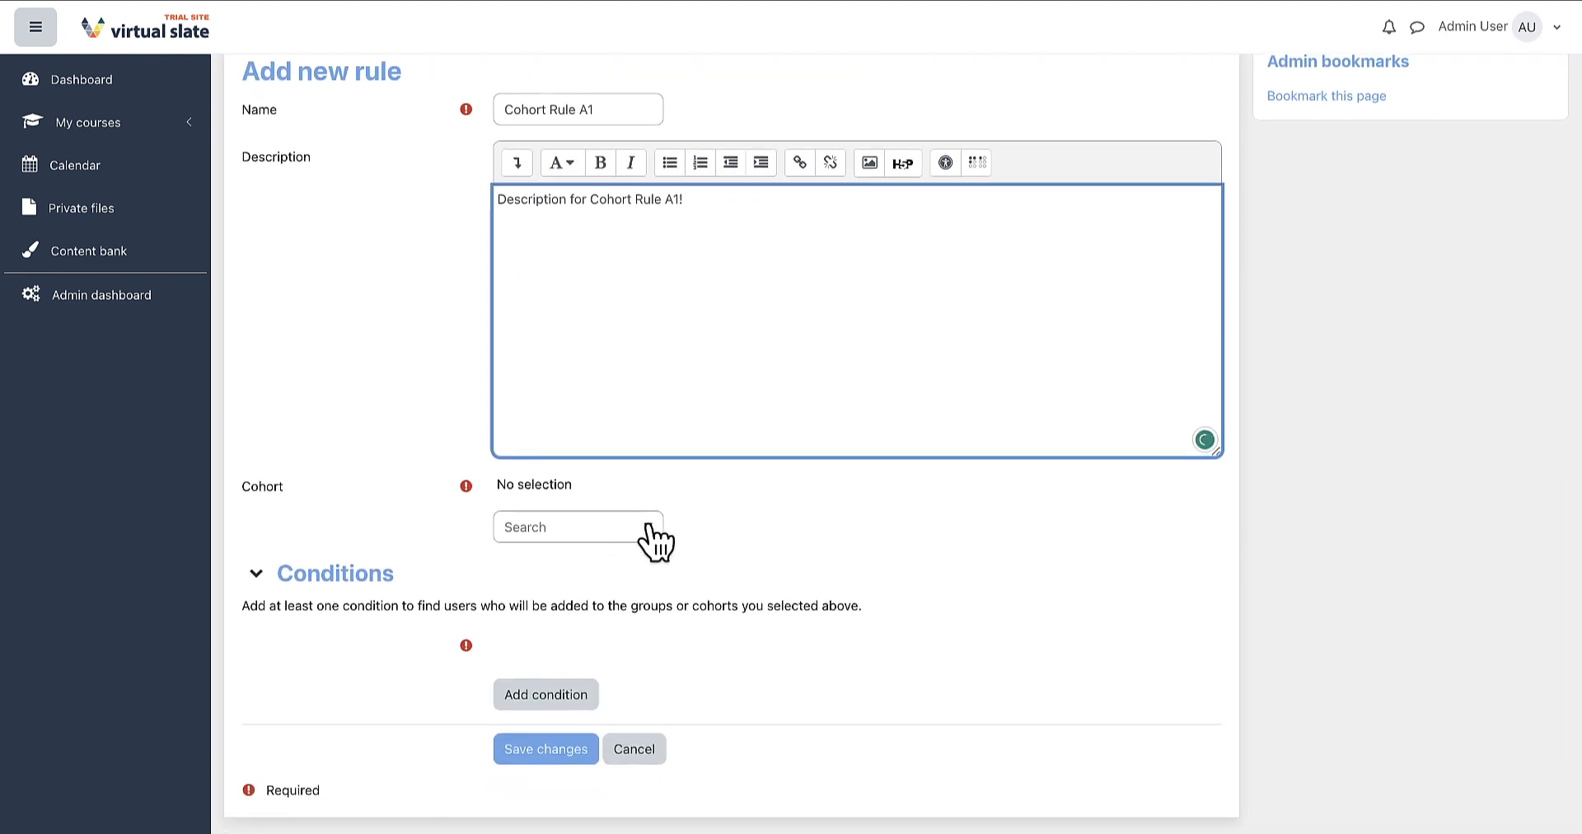
# Assign the rule to Cohort D and Cohort A.
pyautogui.click(648, 536)
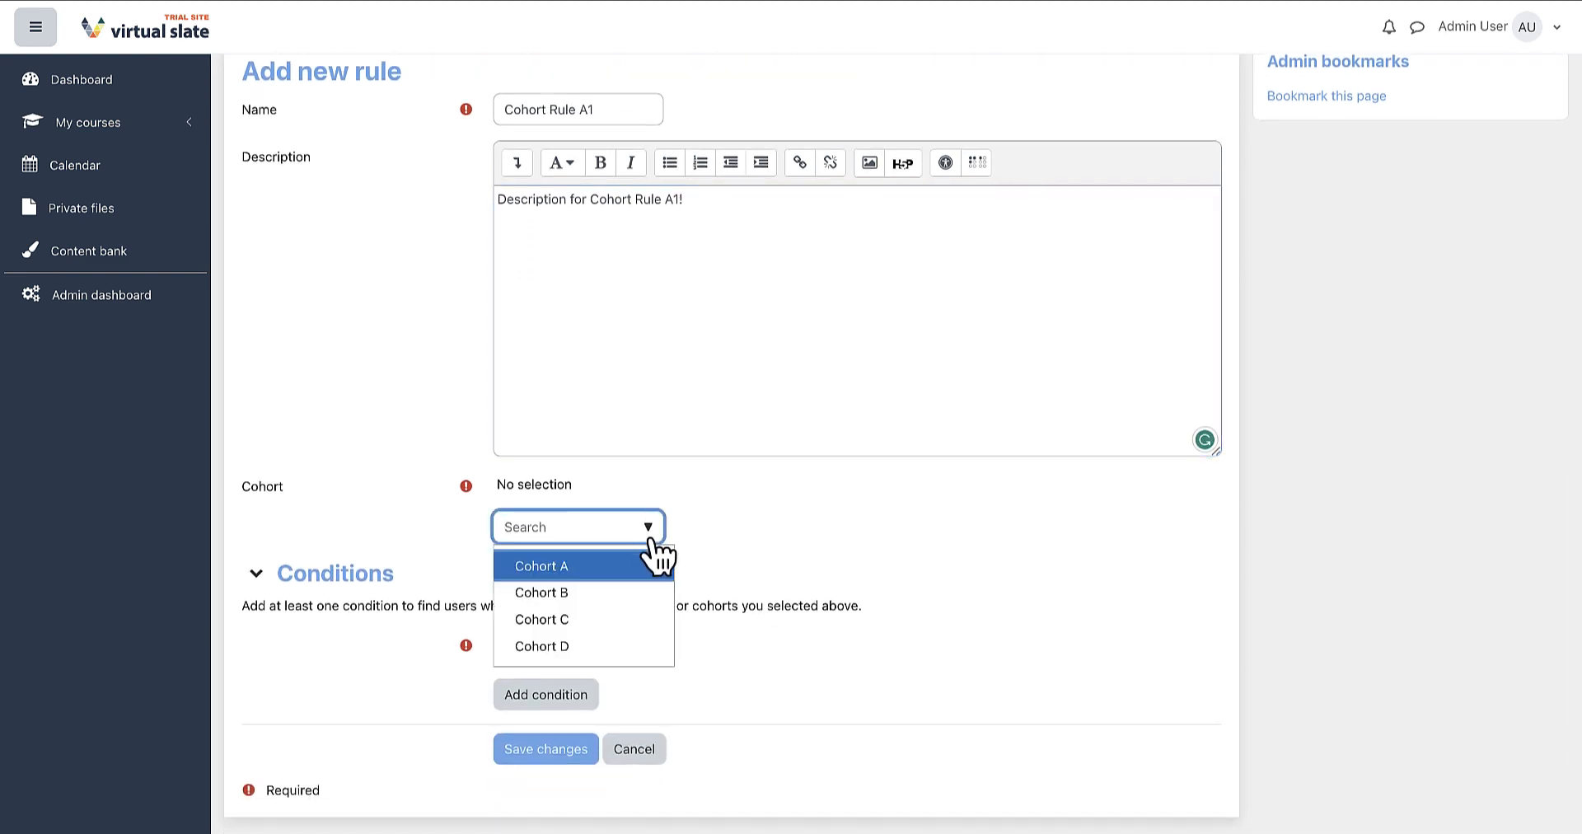
pyautogui.click(581, 648)
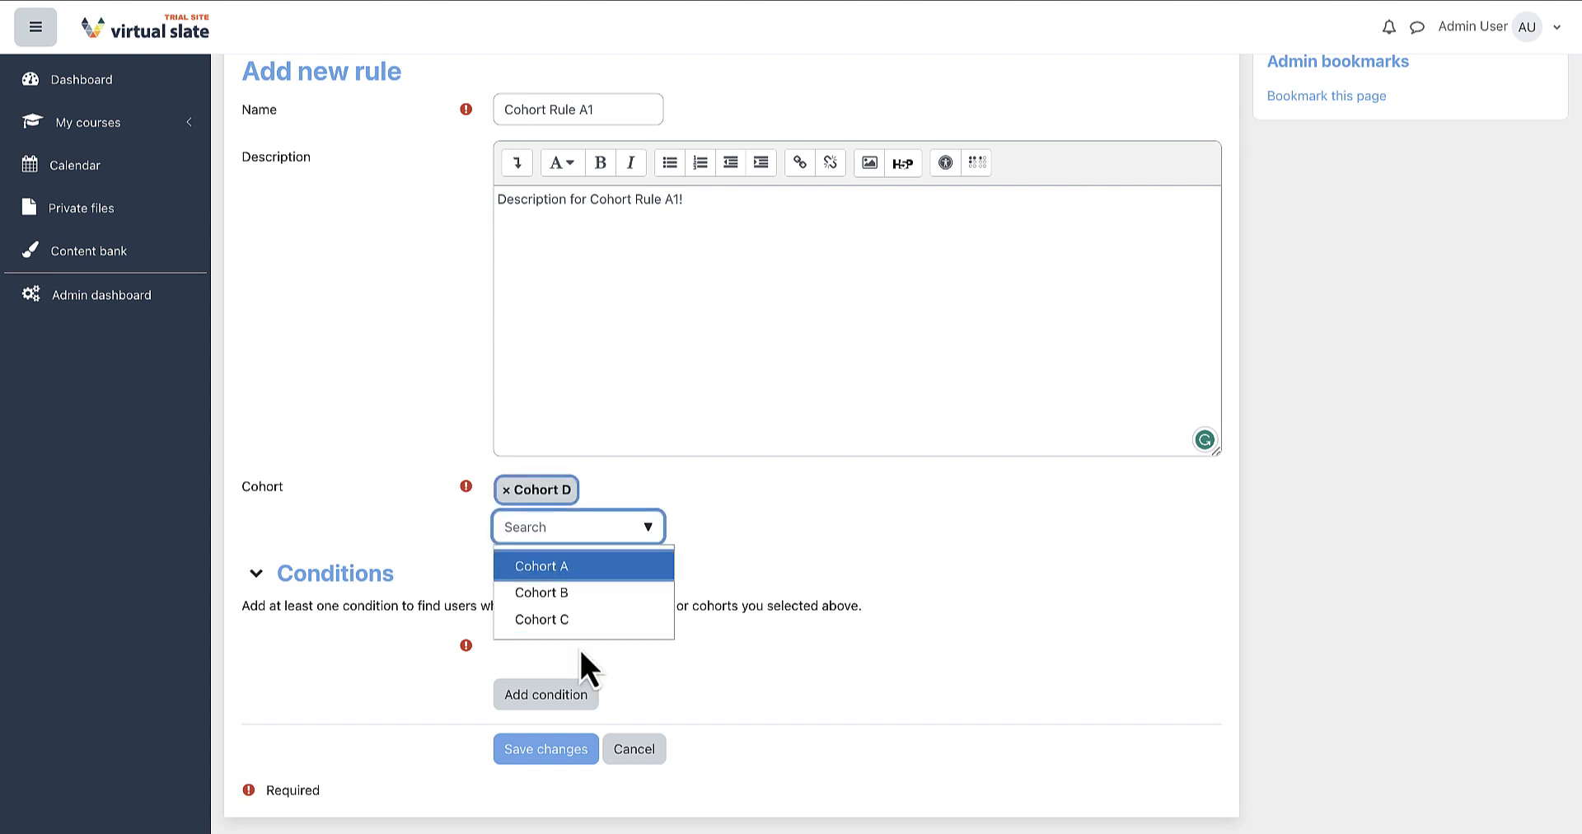
pyautogui.click(733, 610)
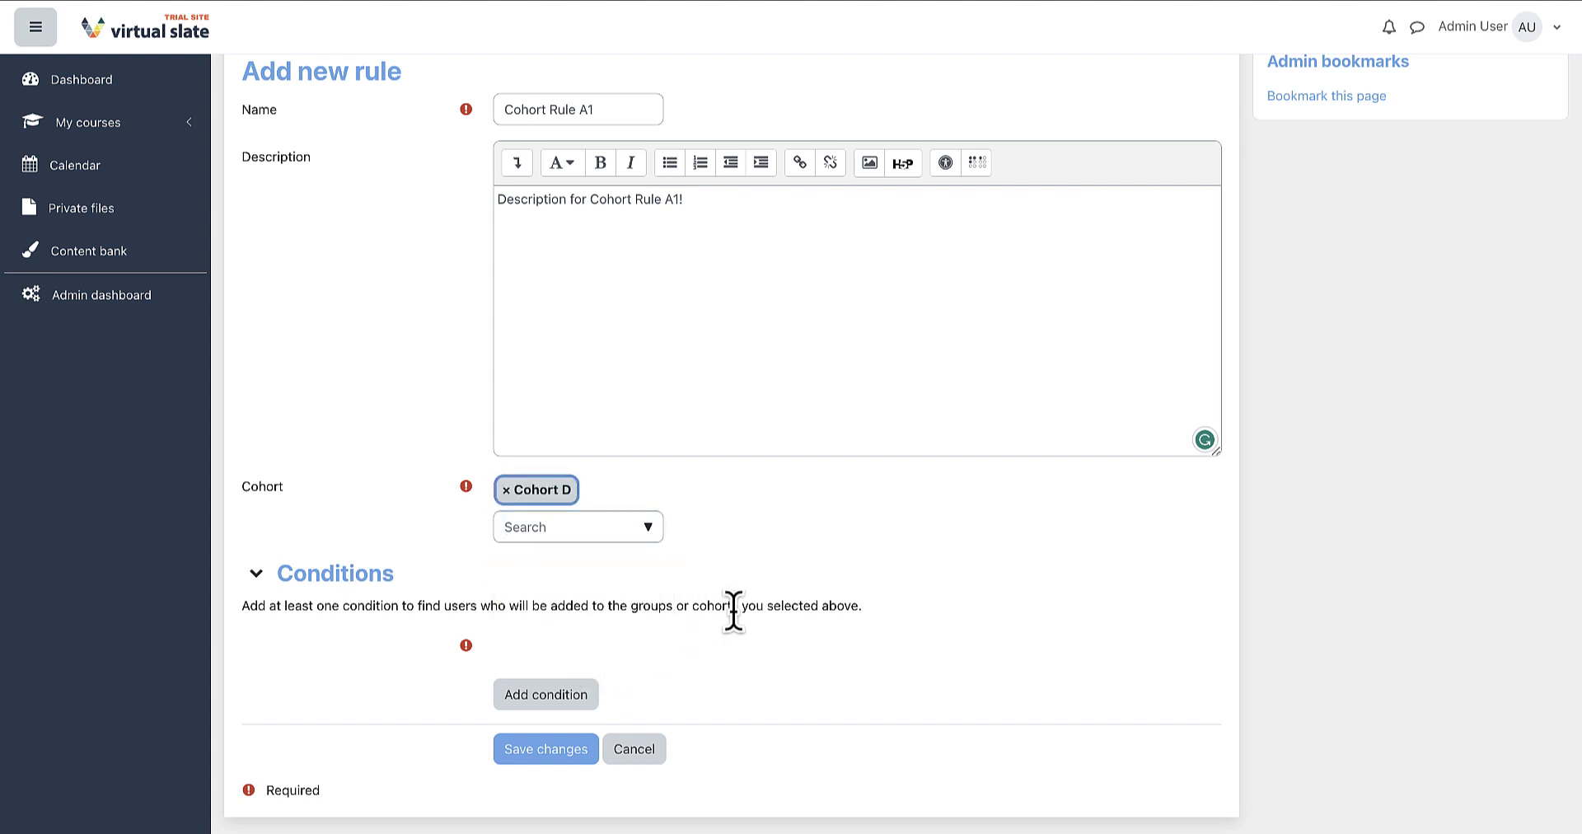
pyautogui.click(648, 531)
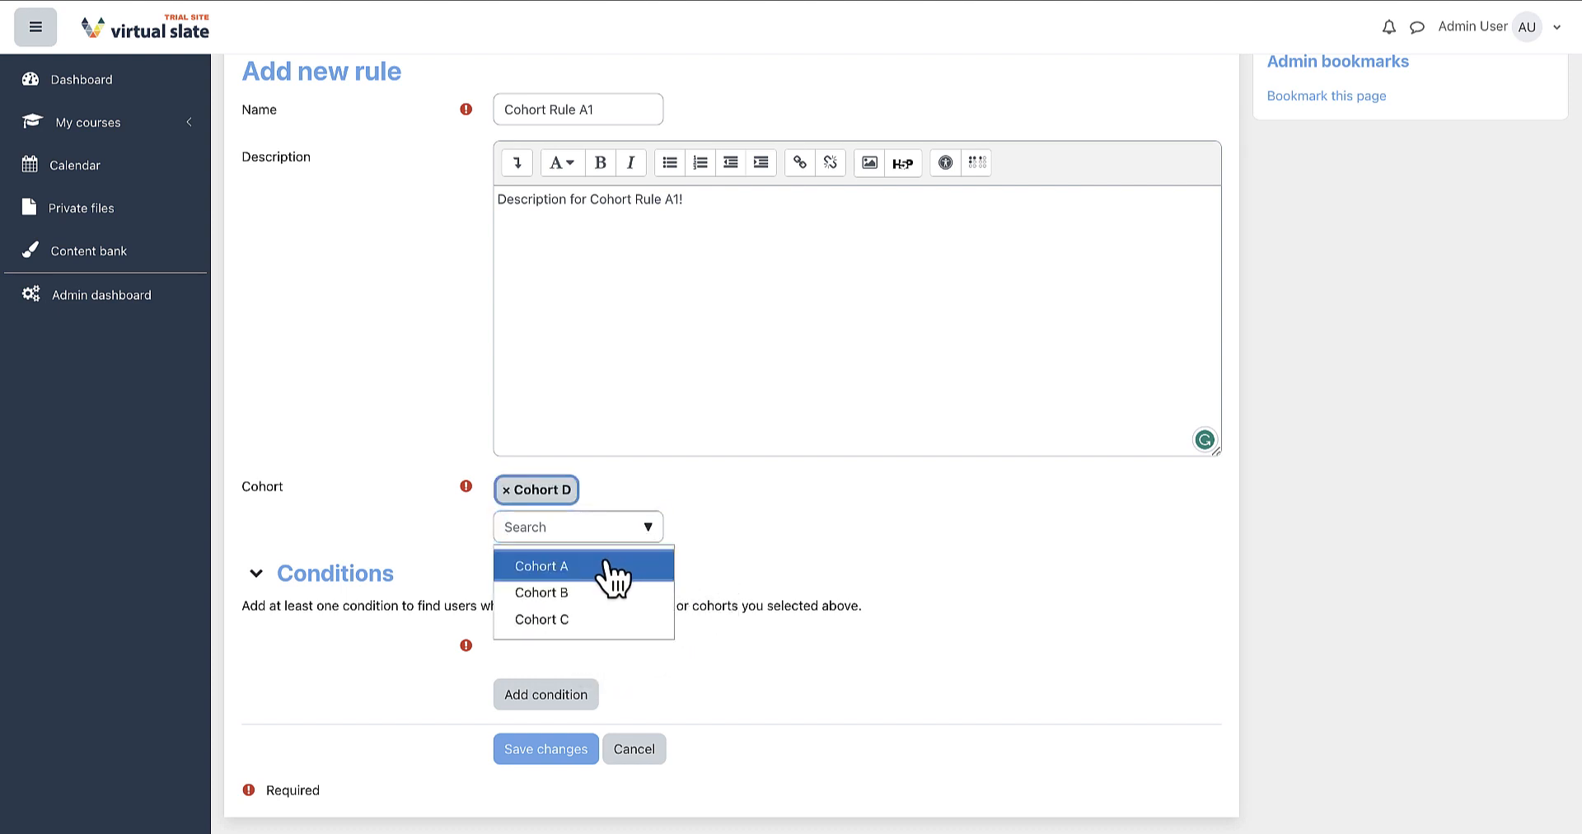
pyautogui.click(609, 573)
pyautogui.click(739, 540)
pyautogui.scroll(-1, 790, 568)
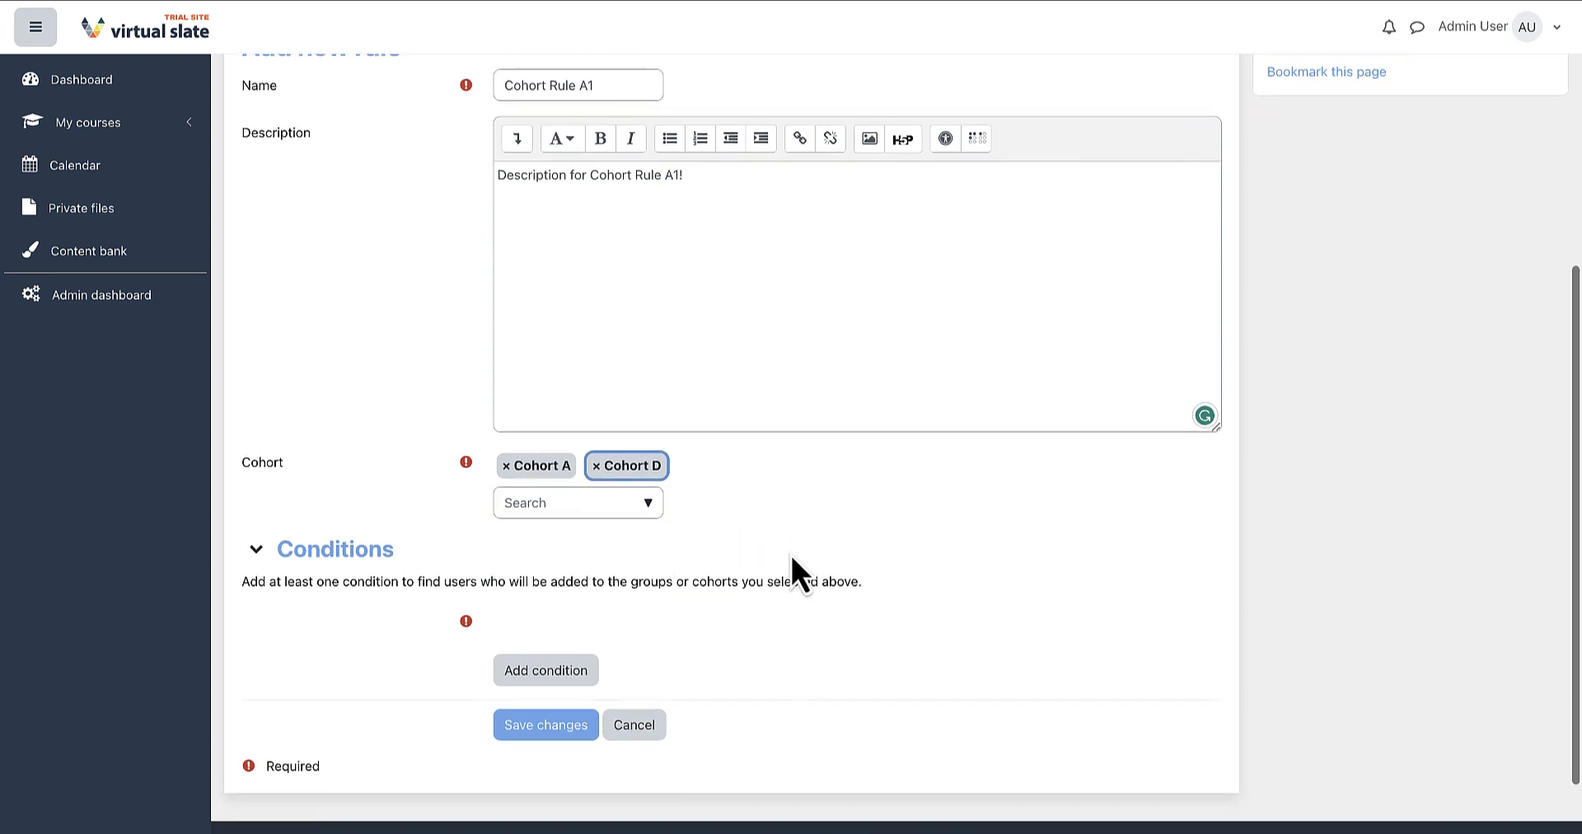
pyautogui.scroll(-2, 790, 569)
# Add a user profile condition where city is equal to Vancouver.
pyautogui.click(585, 587)
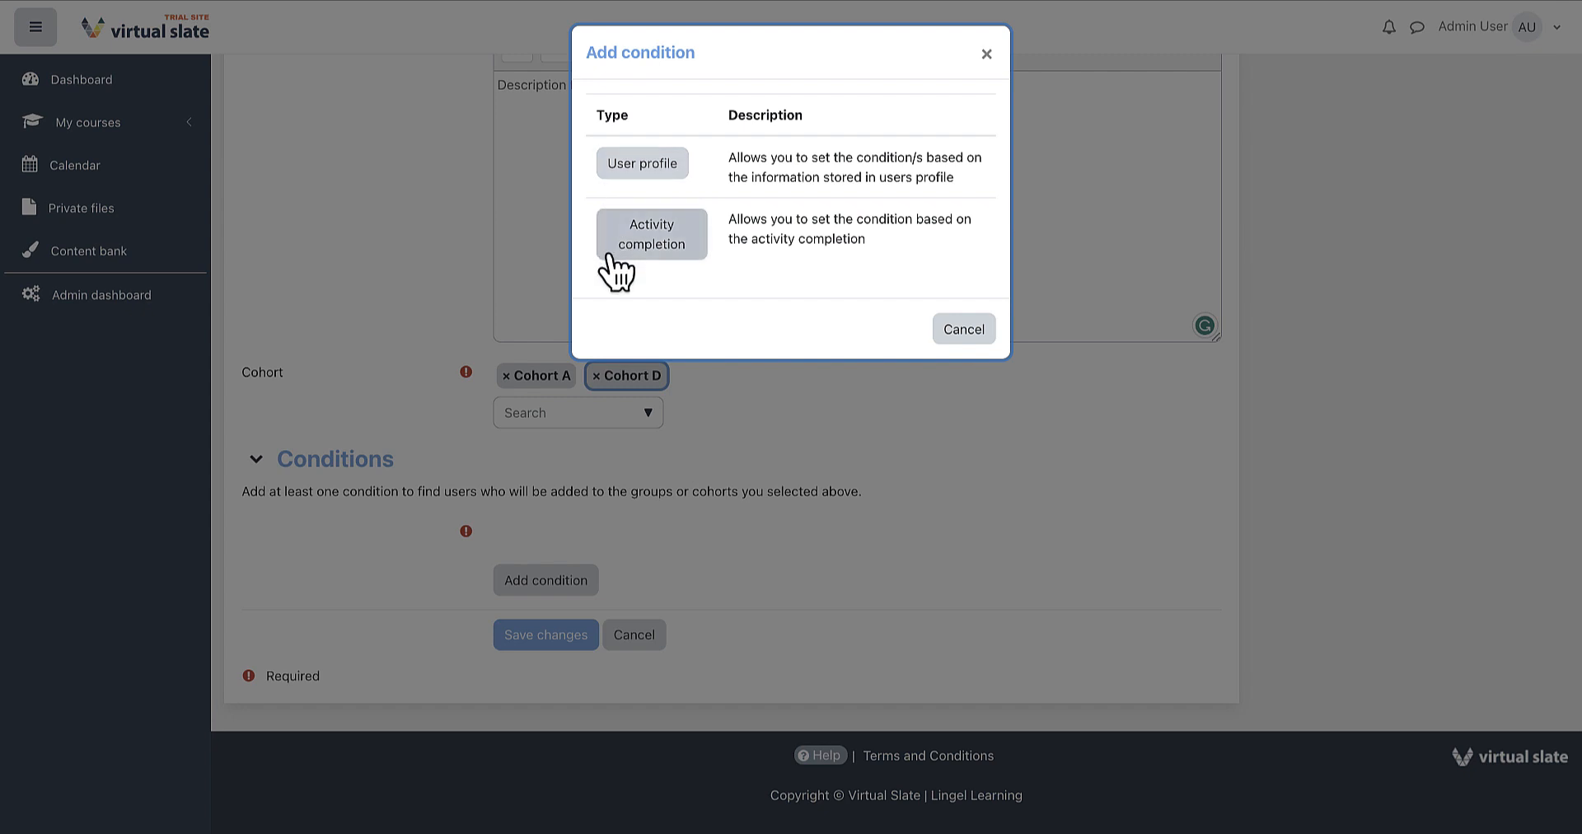
pyautogui.click(644, 156)
pyautogui.scroll(-3, 457, 423)
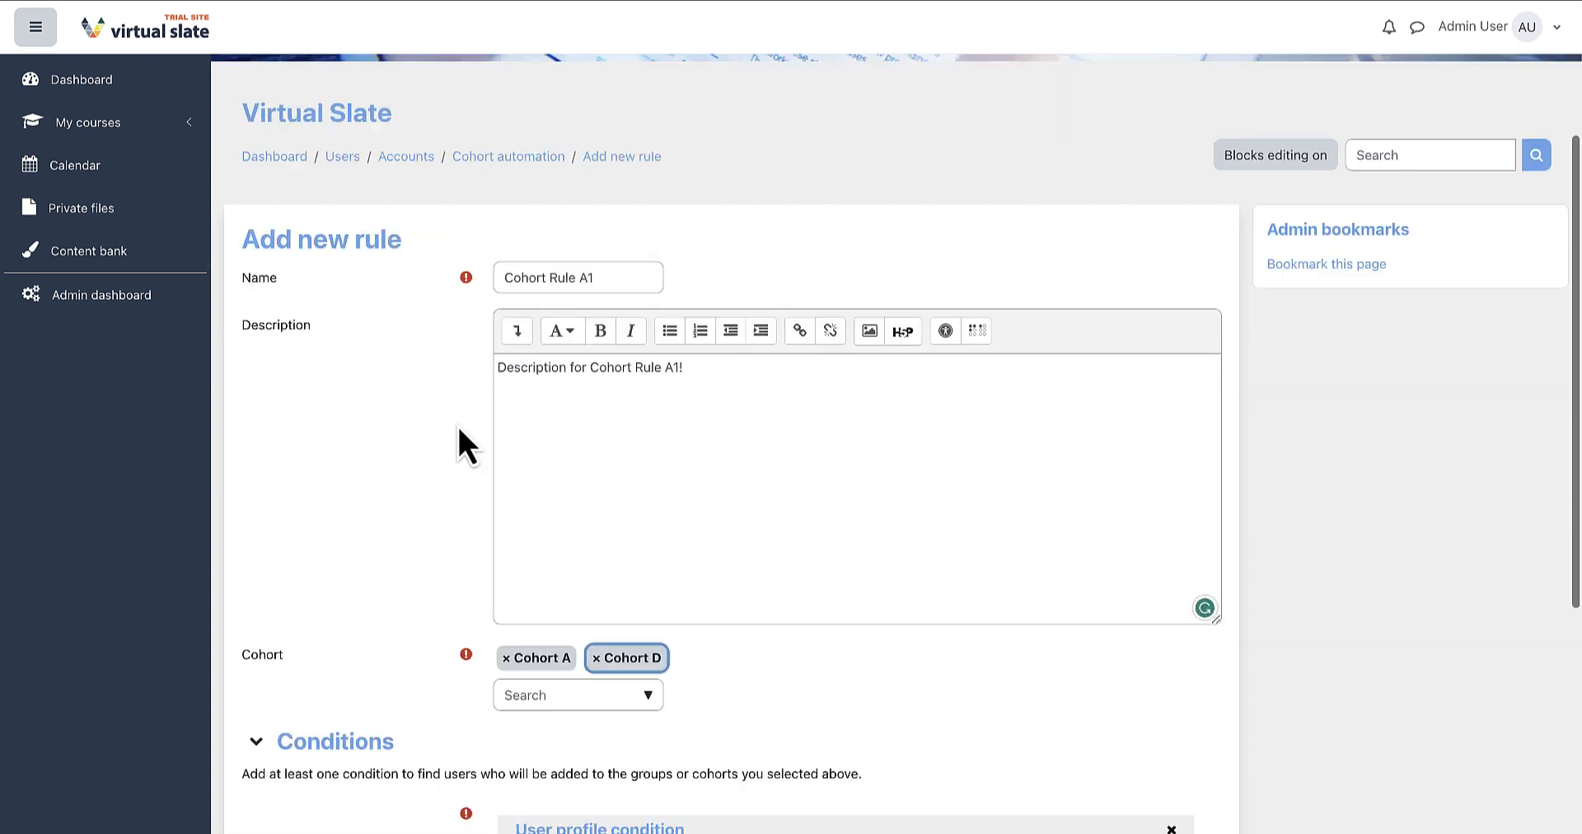
pyautogui.scroll(-5, 457, 424)
pyautogui.click(655, 470)
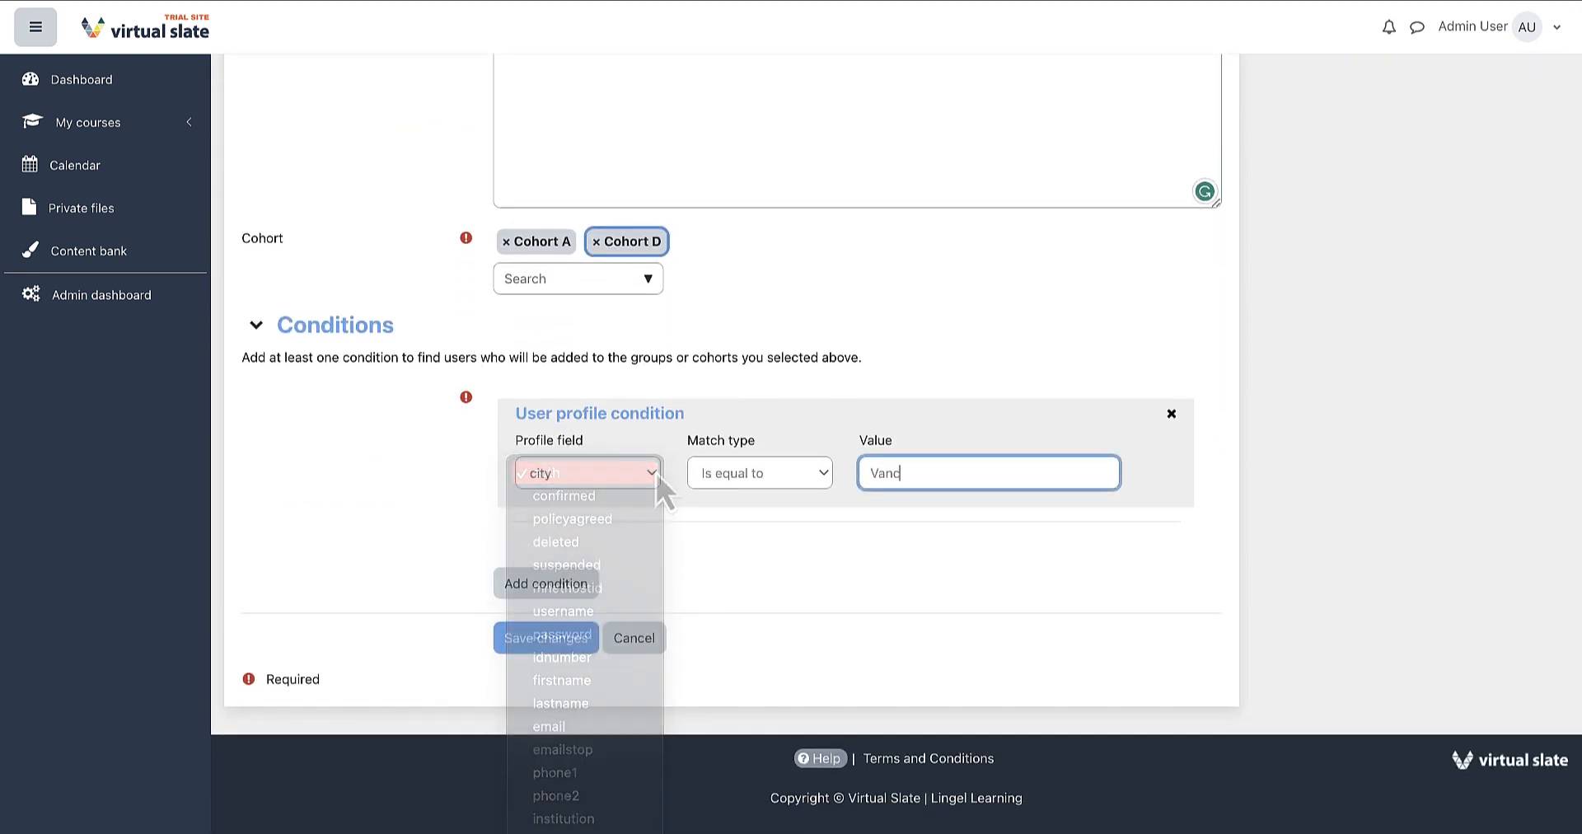
pyautogui.write('ouver')
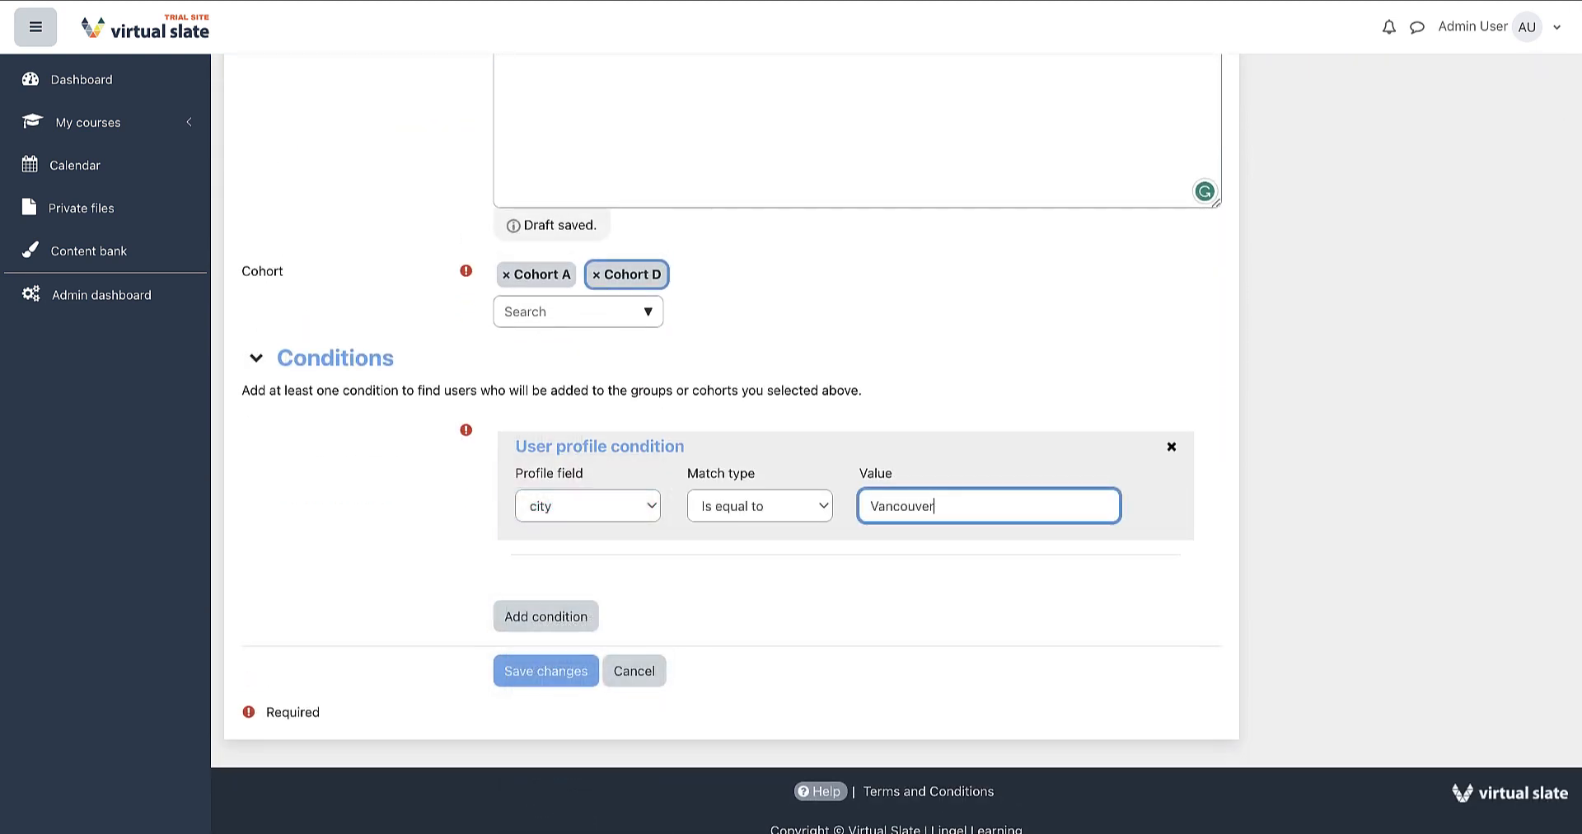
pyautogui.click(773, 611)
# Add an activity completion condition for Lingel Test Course A2 : Page Activity.
pyautogui.scroll(-1, 771, 607)
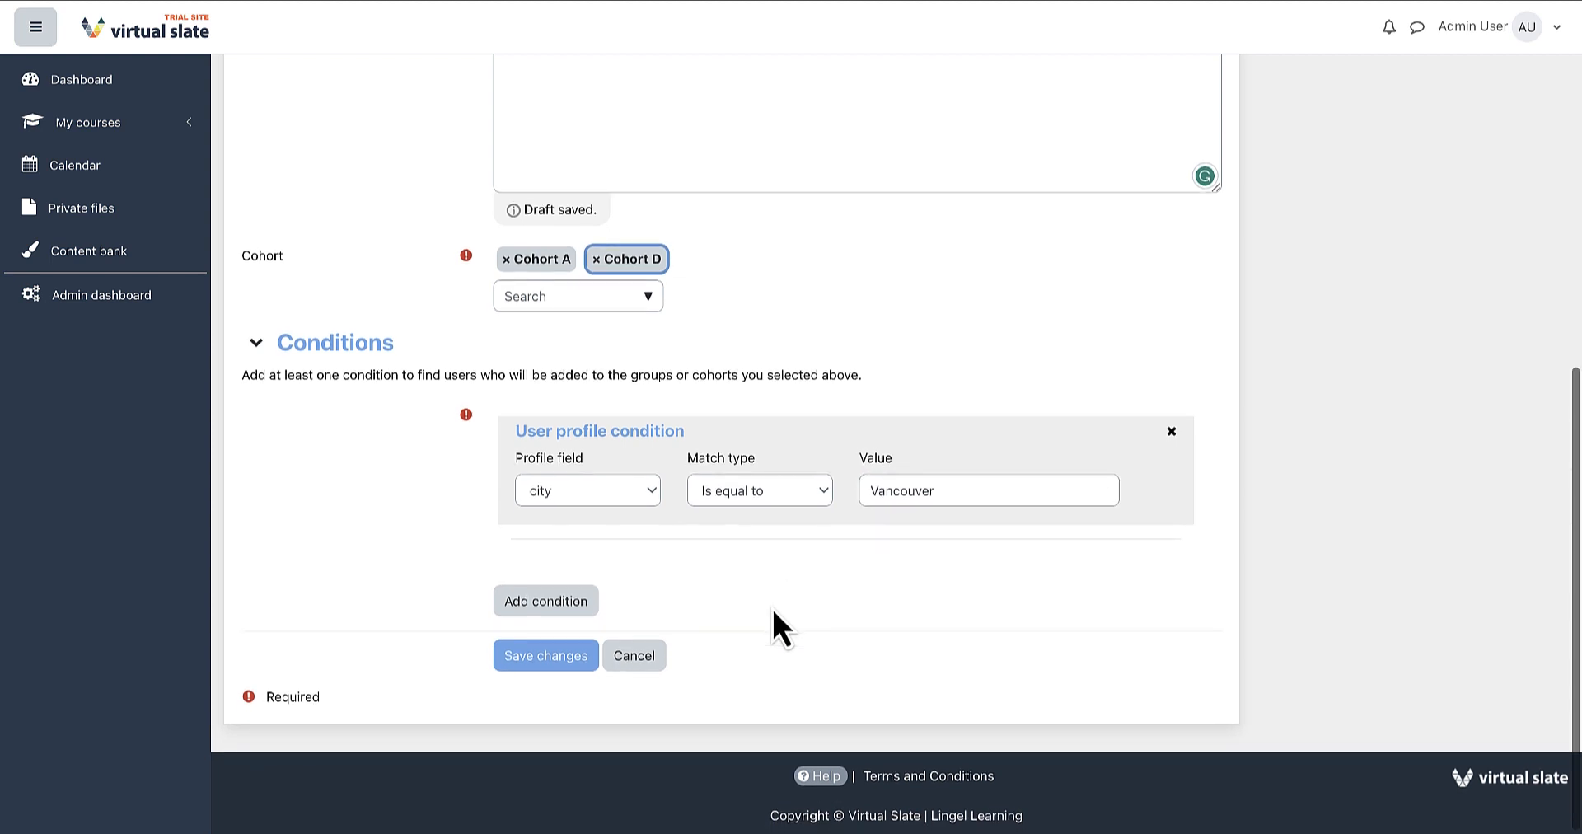
pyautogui.click(573, 605)
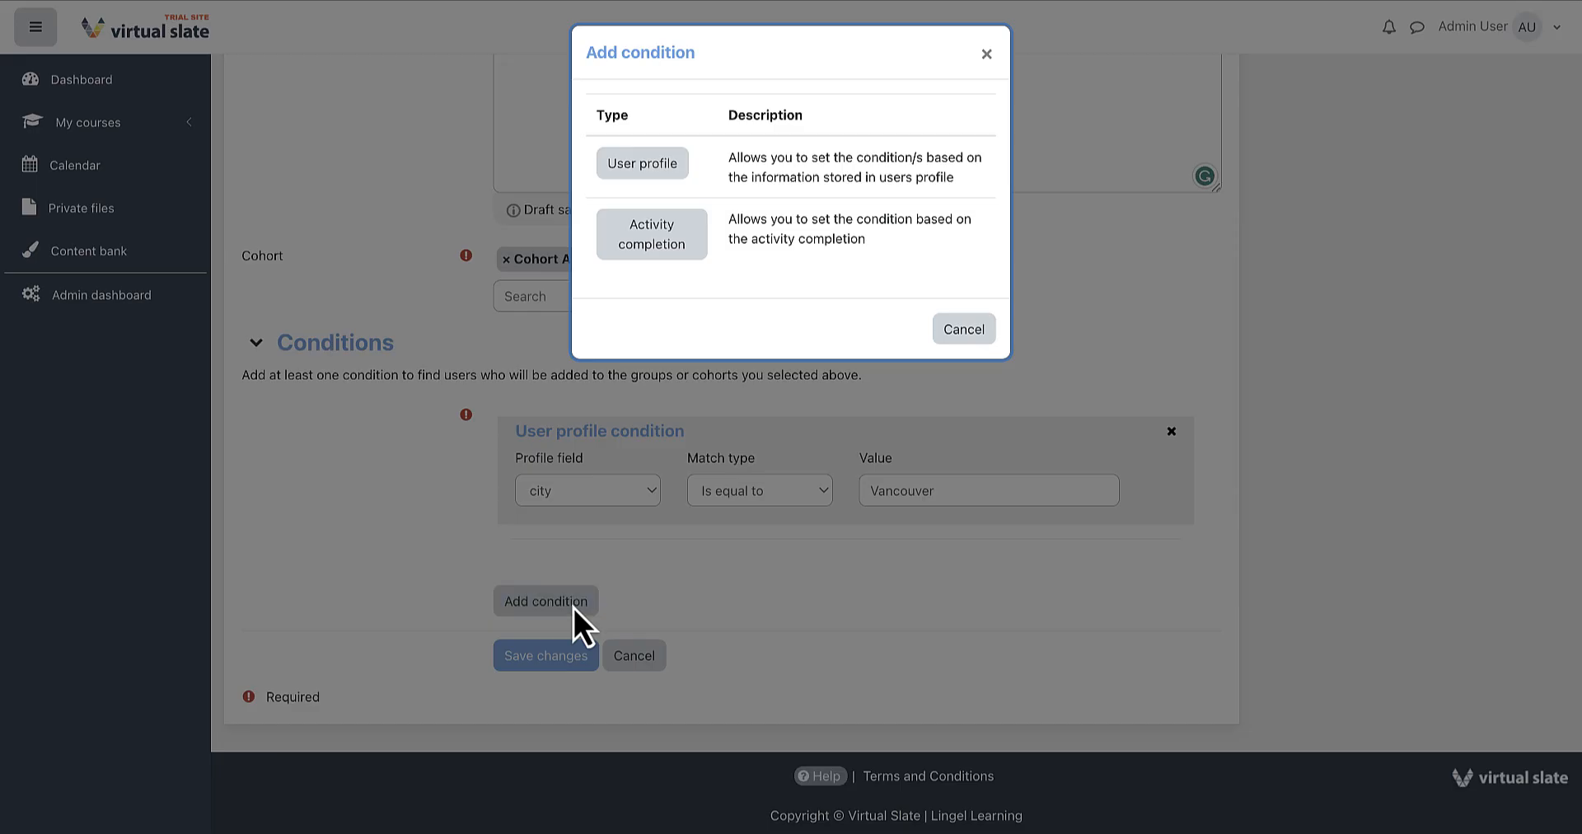
pyautogui.scroll(-1, 656, 362)
pyautogui.click(651, 235)
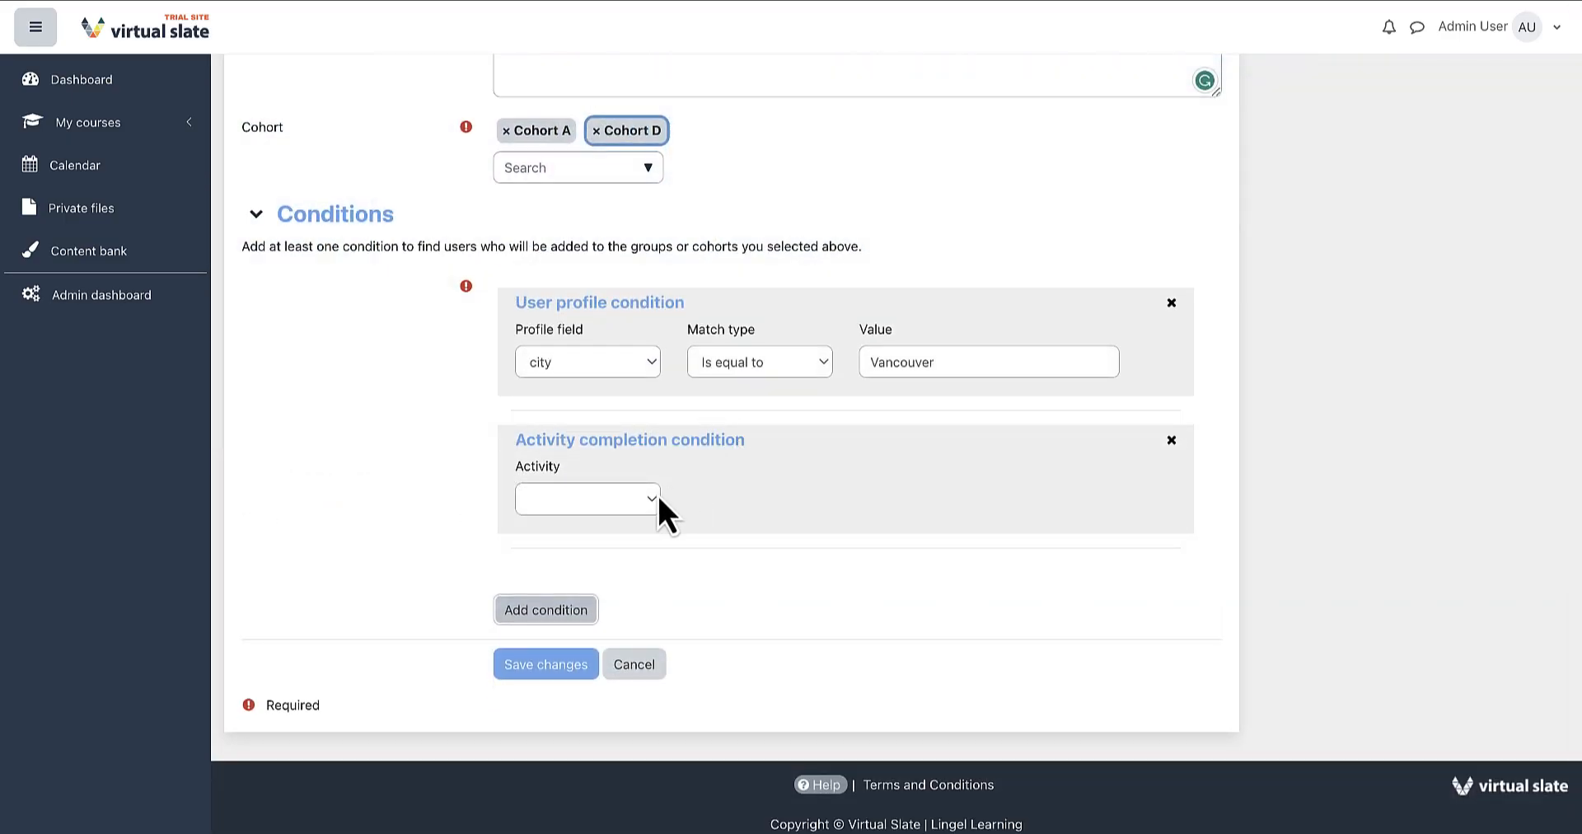
pyautogui.click(655, 497)
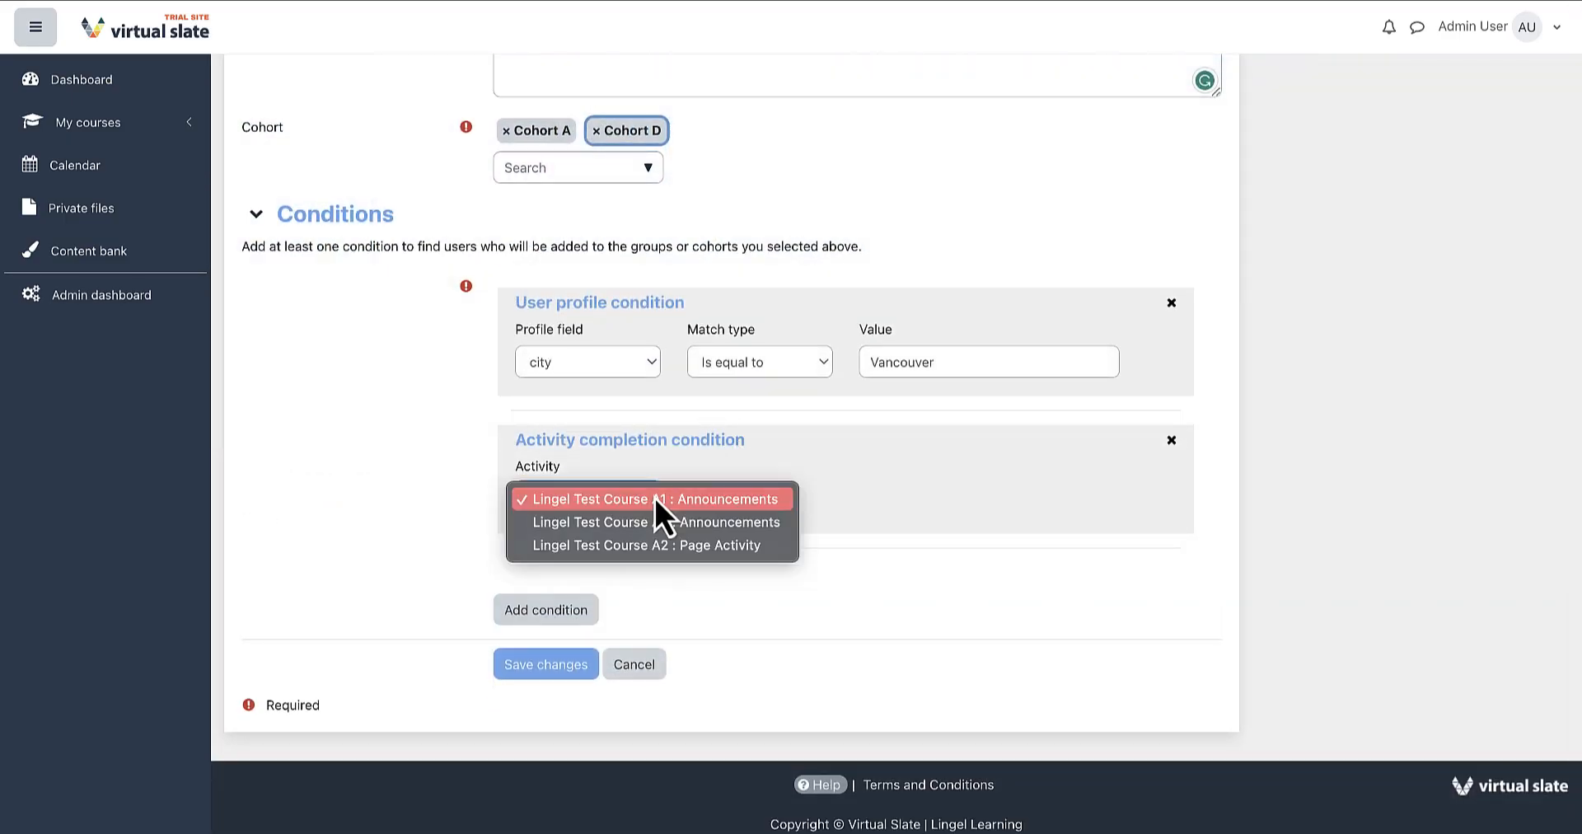
pyautogui.click(775, 550)
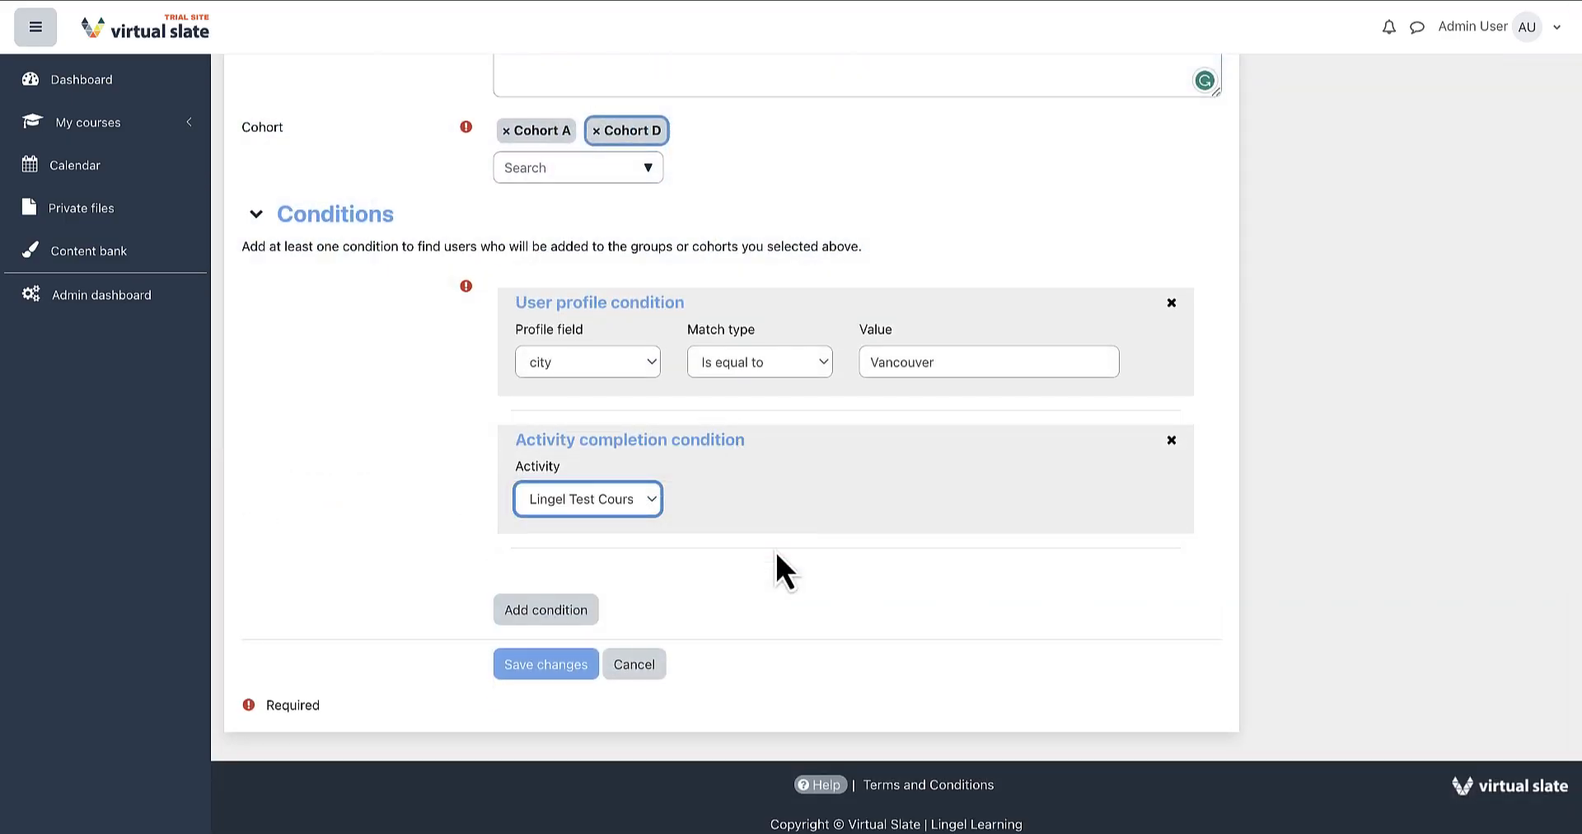
pyautogui.click(654, 614)
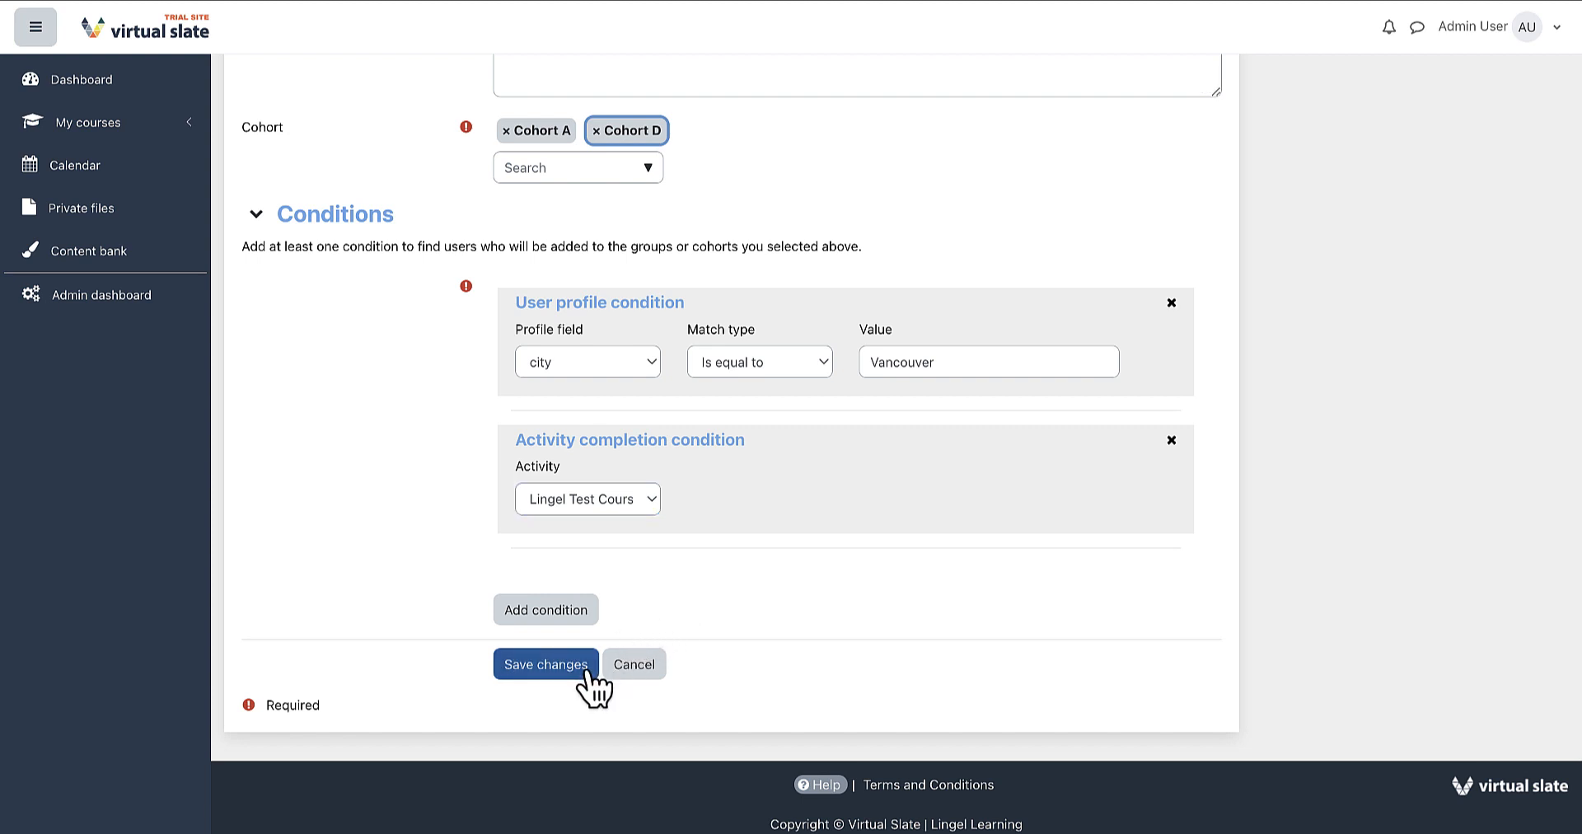
# Save the new cohort rule.
pyautogui.click(588, 672)
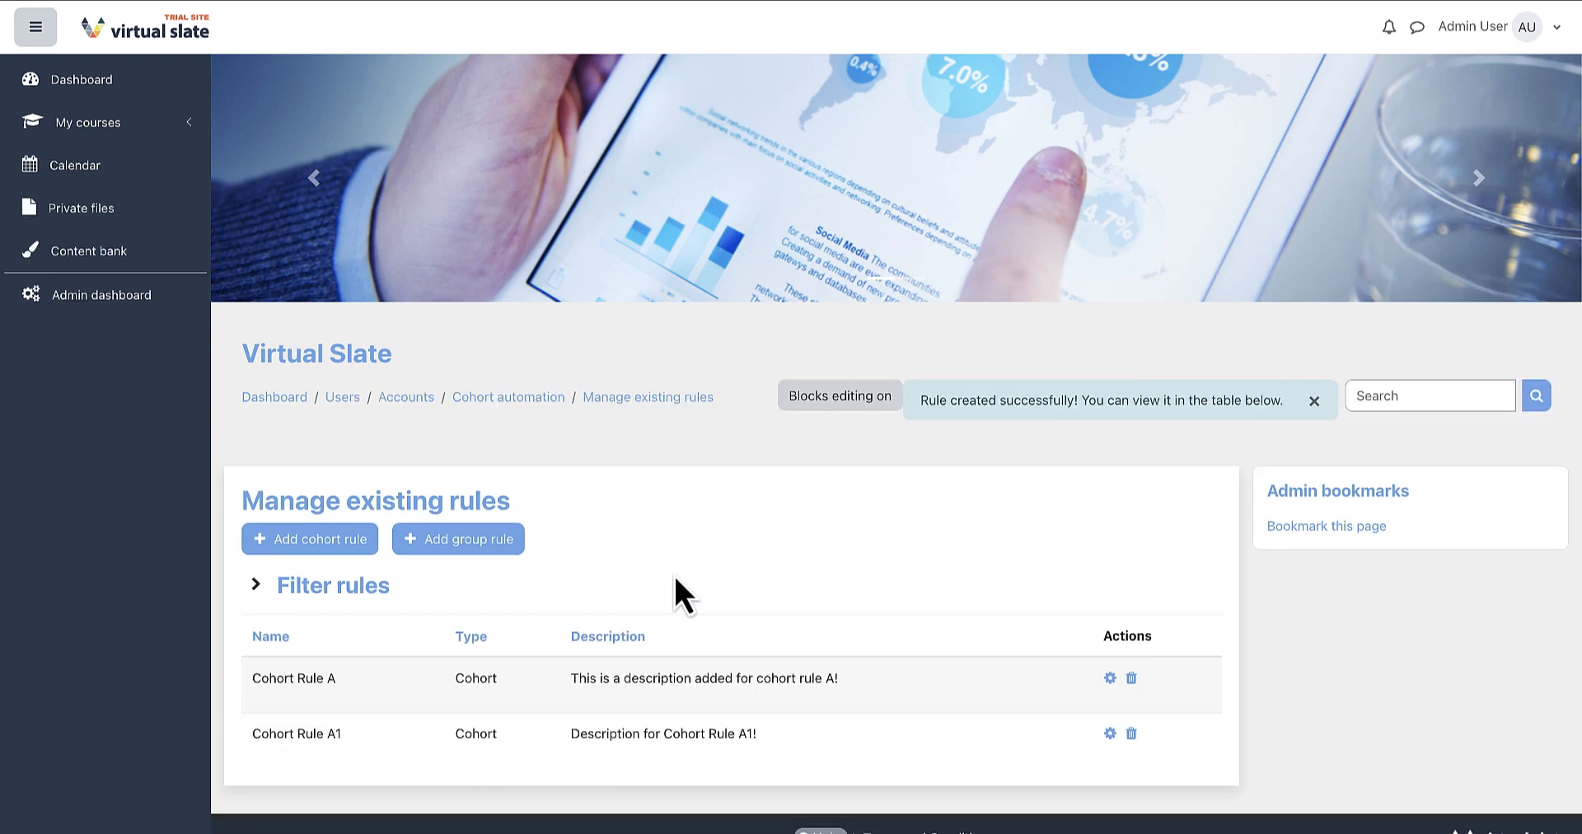
pyautogui.scroll(-2, 673, 572)
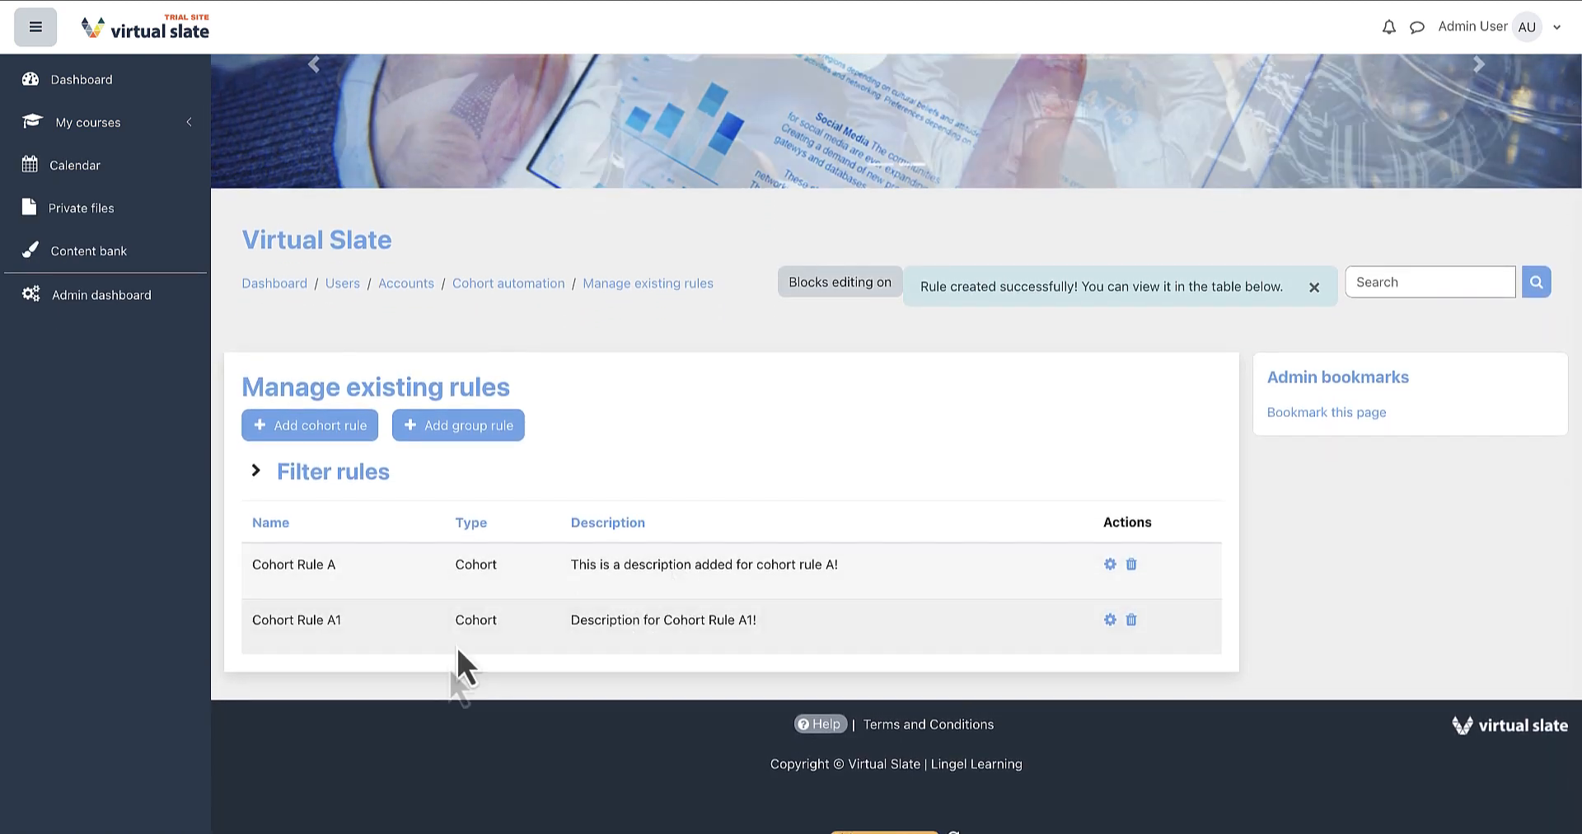
pyautogui.moveTo(360, 622); pyautogui.dragTo(199, 625)
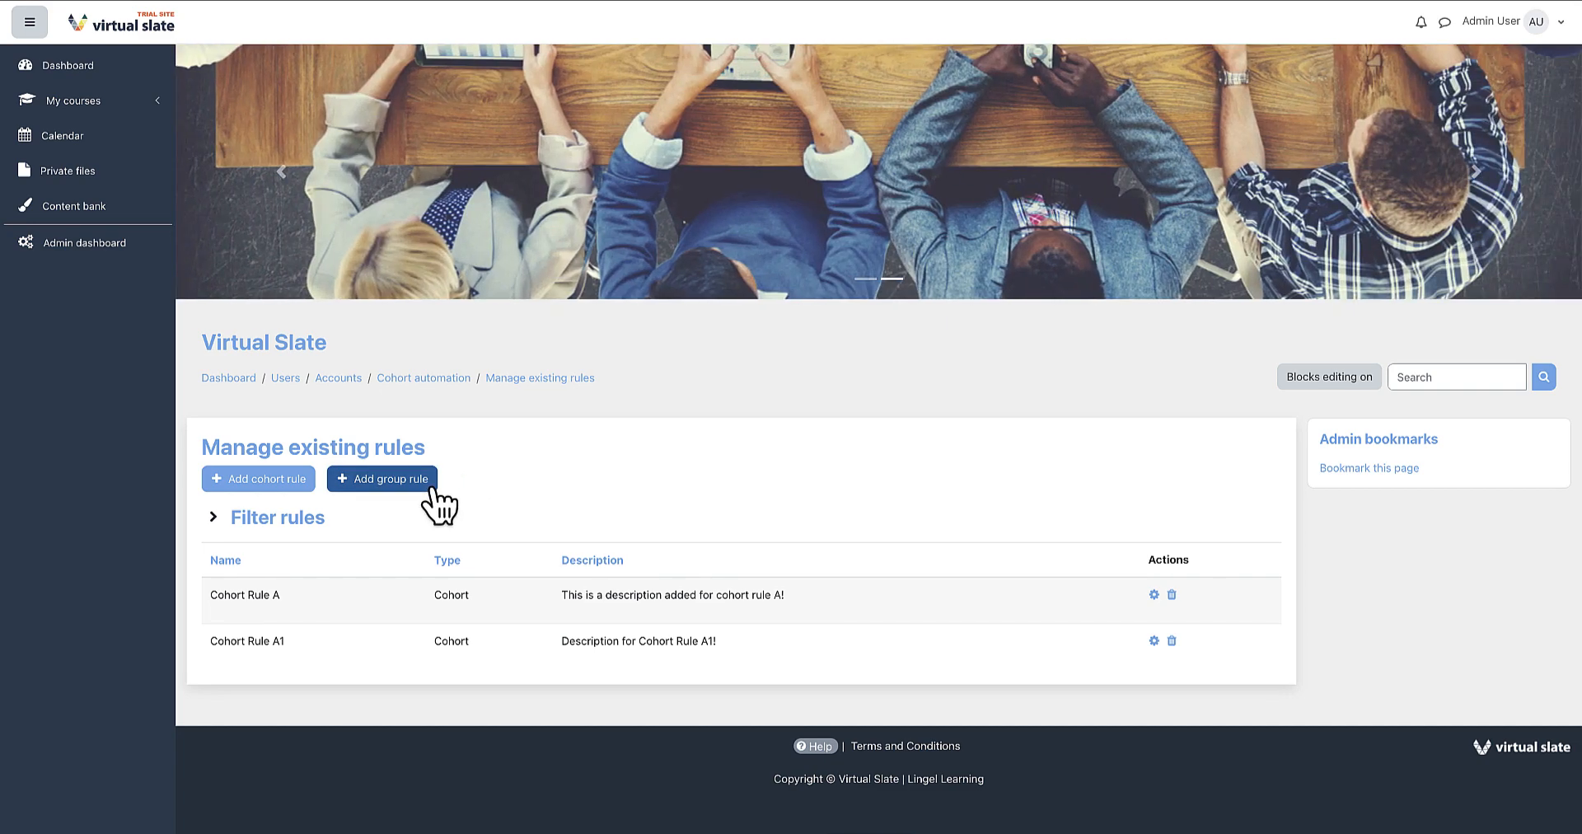
# Start a new group rule named Group Rule A1 with description 'Description for Group Rule A1!'.
pyautogui.click(428, 486)
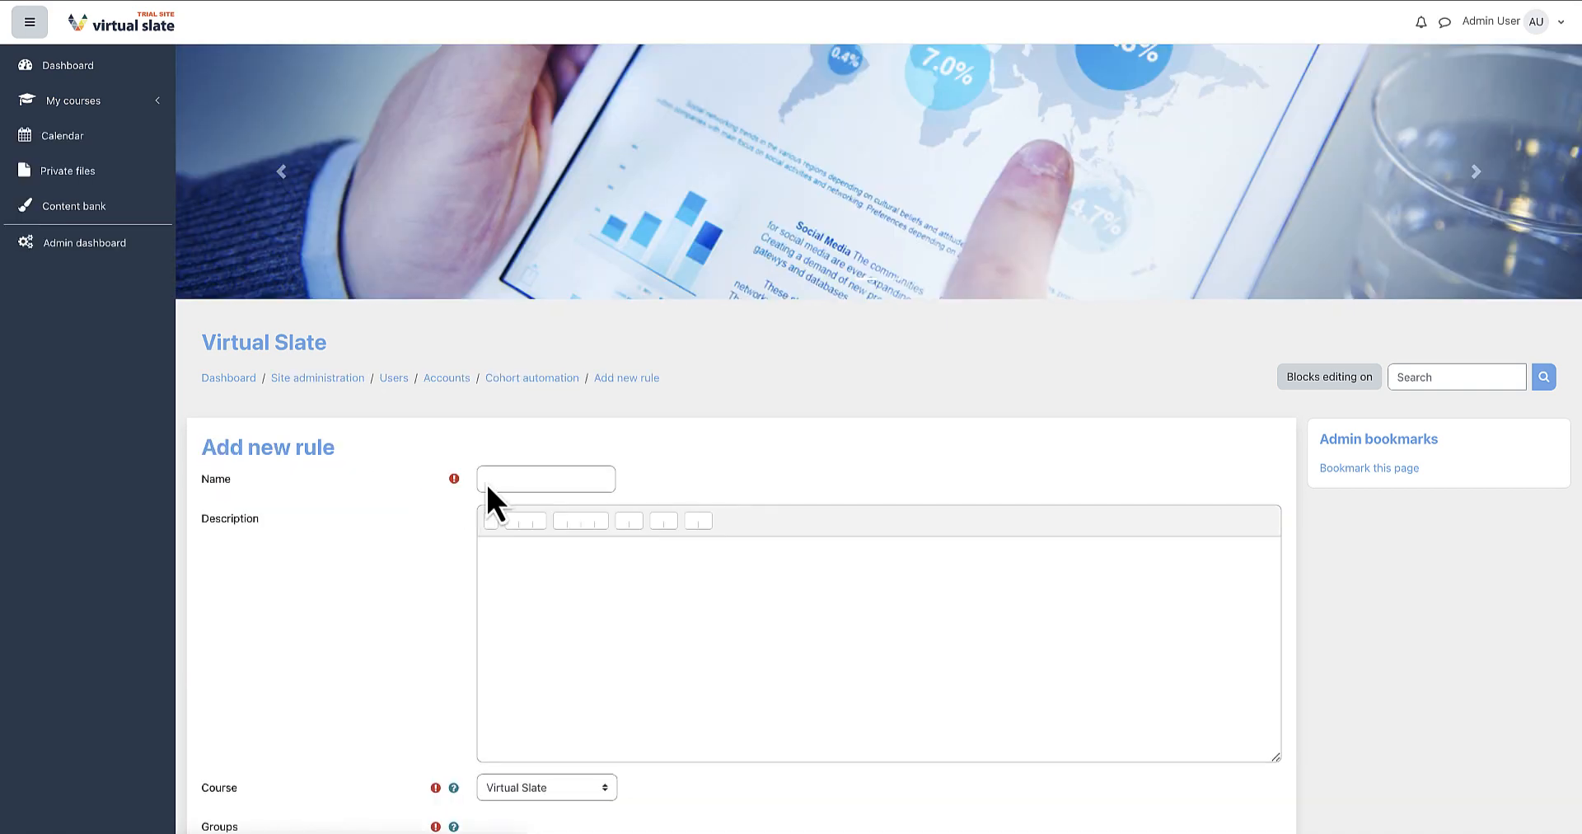
pyautogui.click(509, 478)
pyautogui.write('Group Ru')
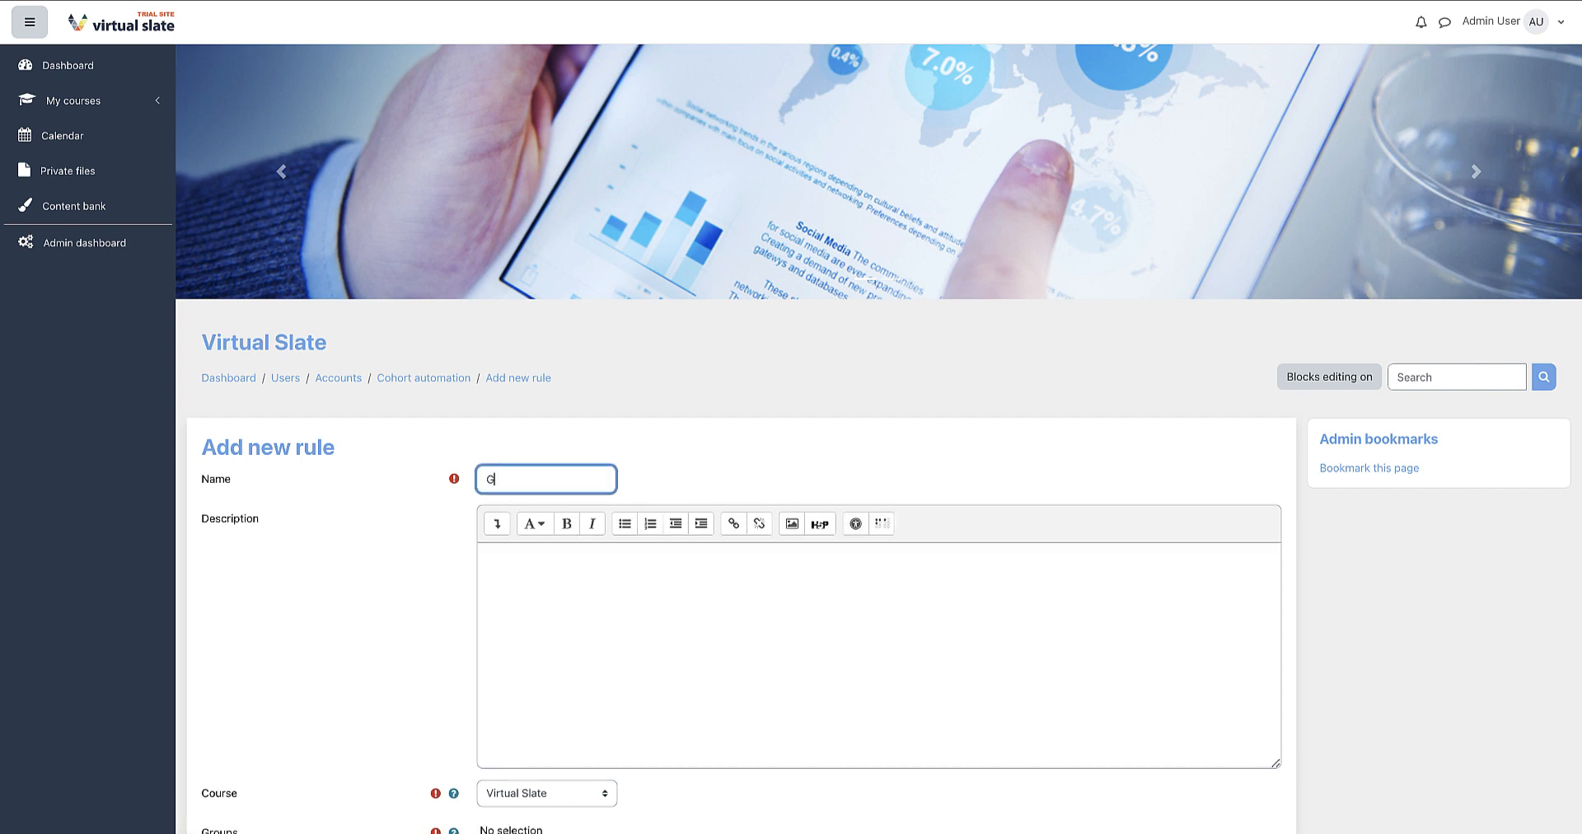
pyautogui.write('le A1')
# Set the rule's course to Lingel Test Course A1 and add Group A and Group B.
pyautogui.click(606, 586)
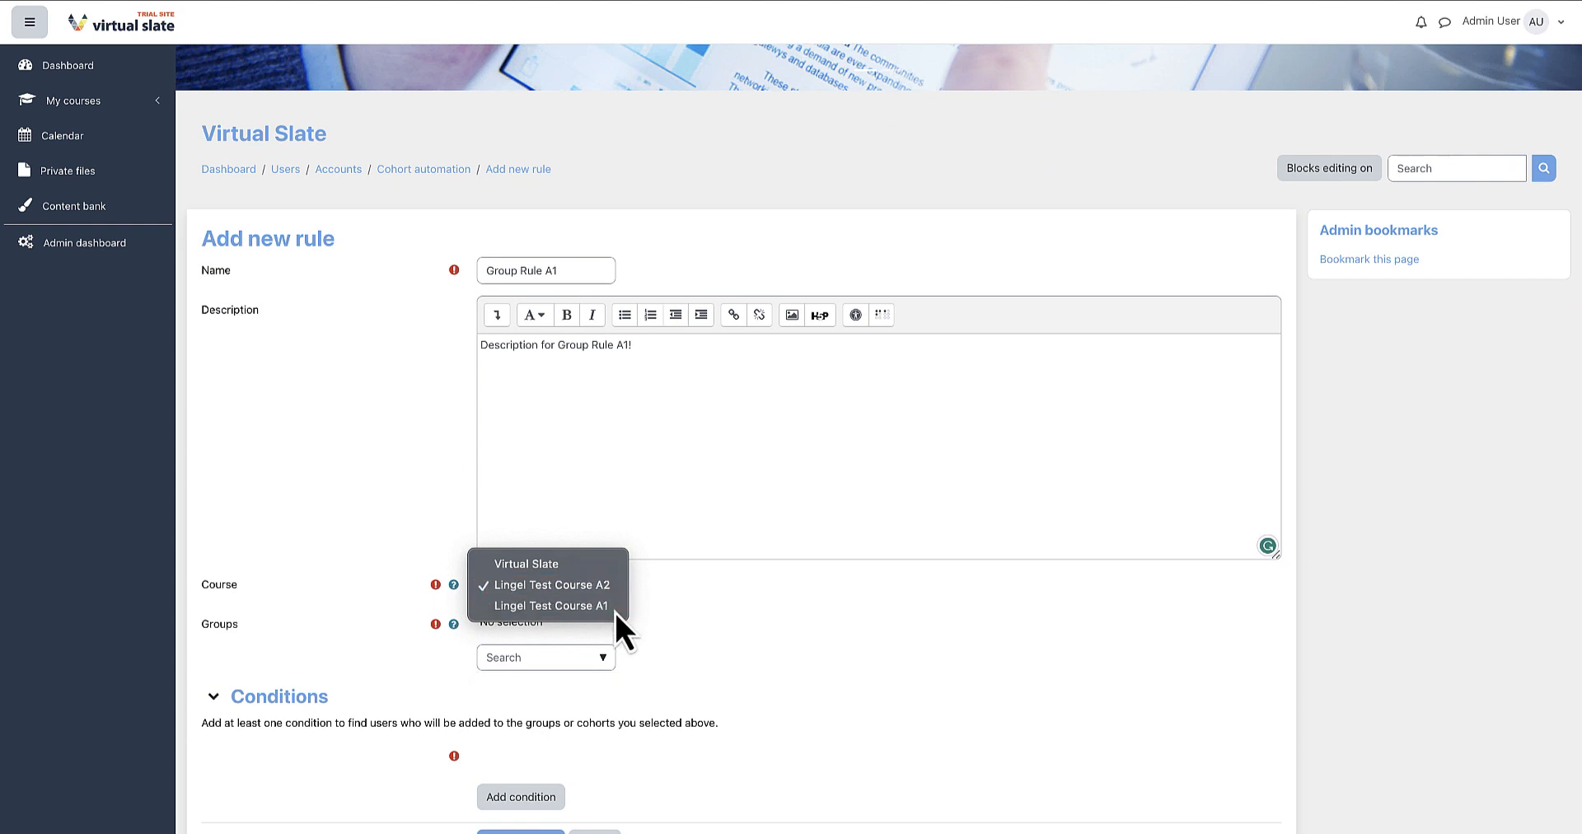
pyautogui.click(616, 611)
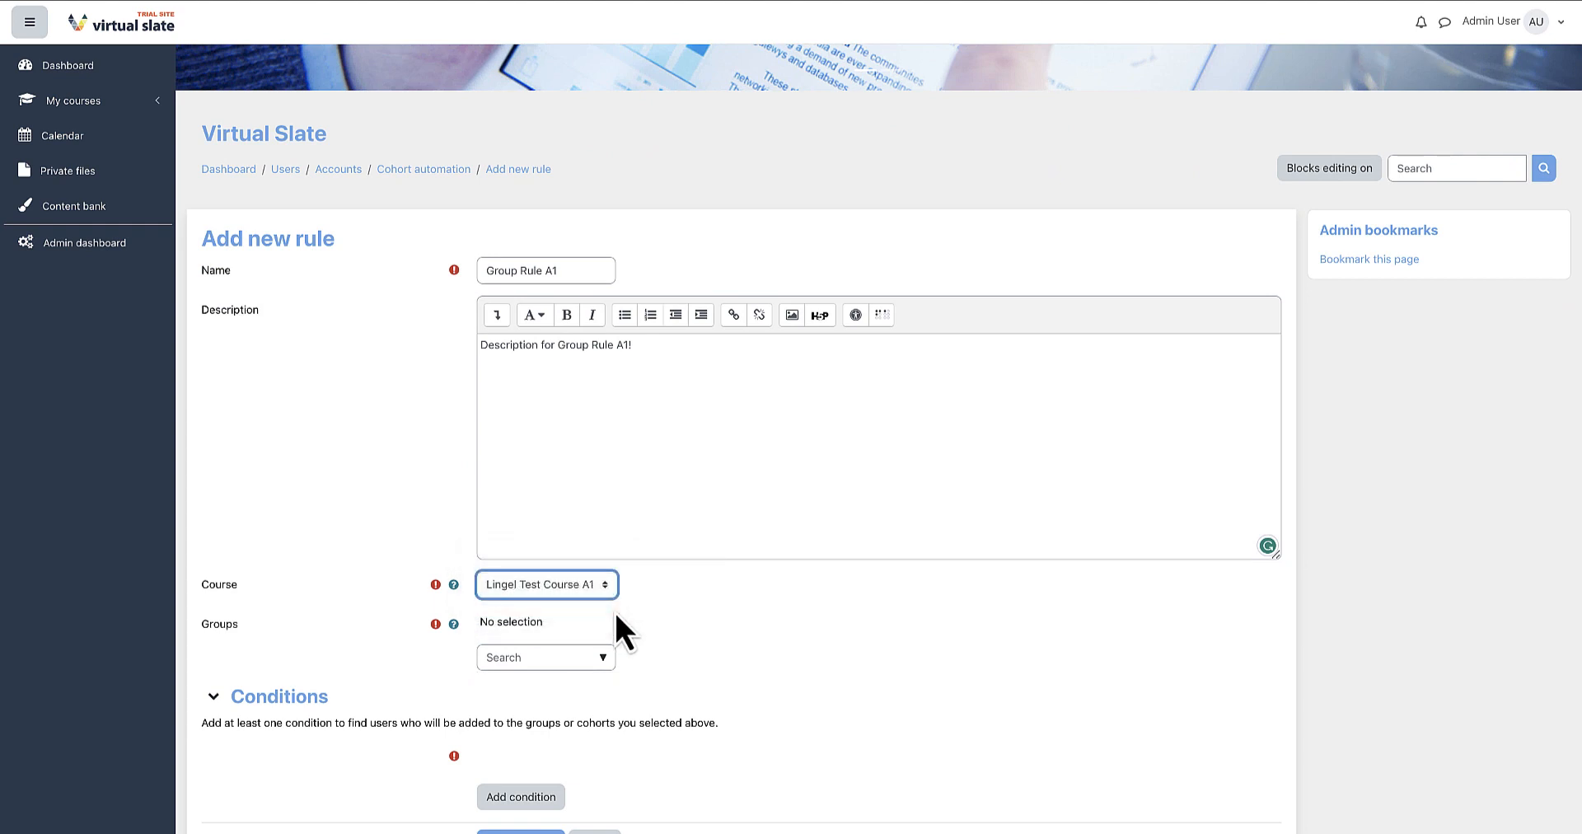
pyautogui.click(609, 666)
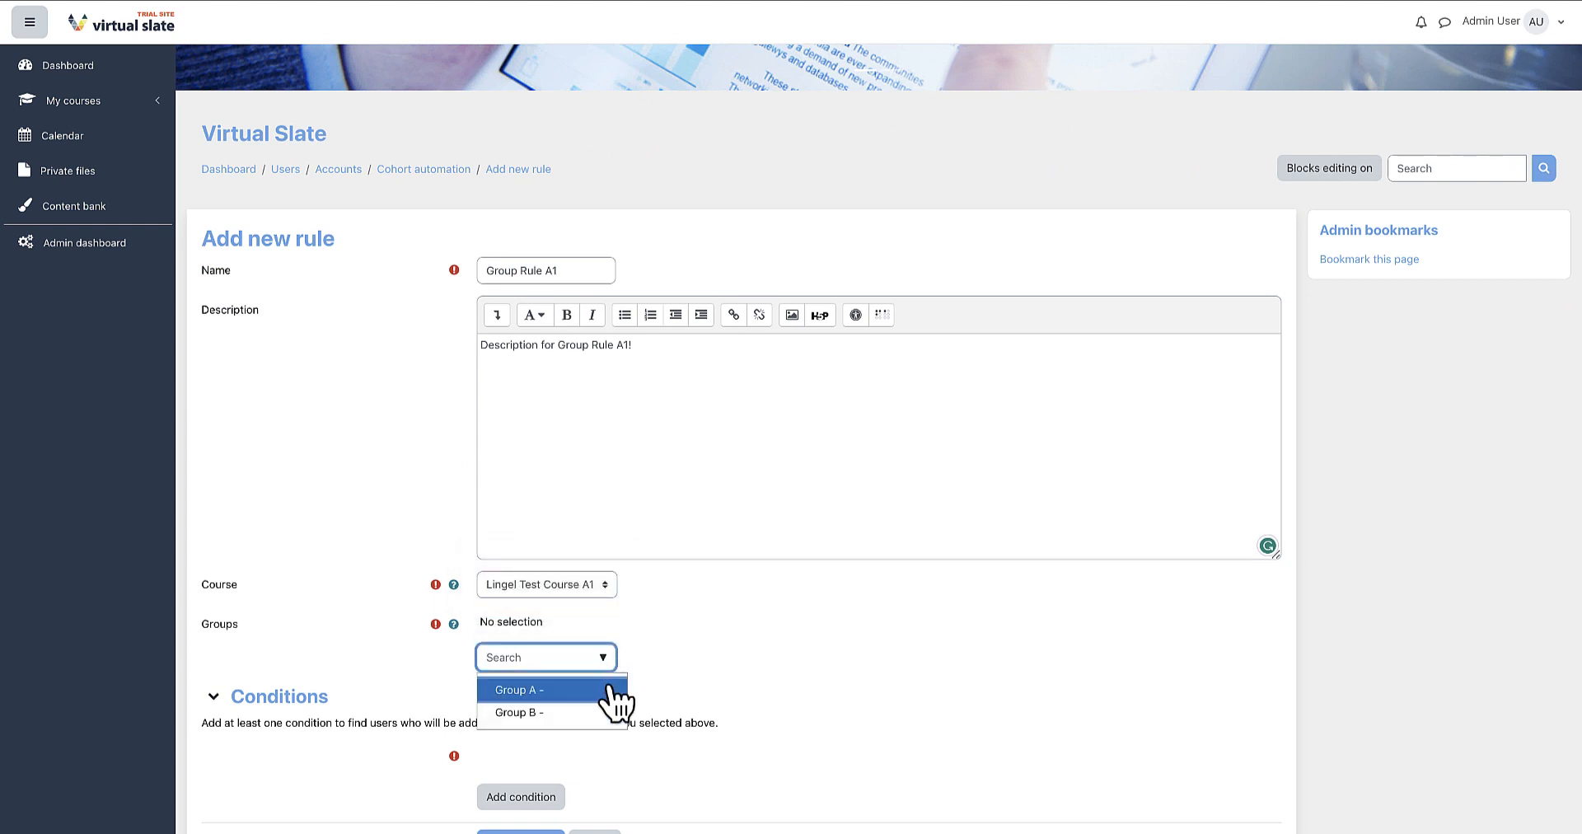
pyautogui.click(611, 690)
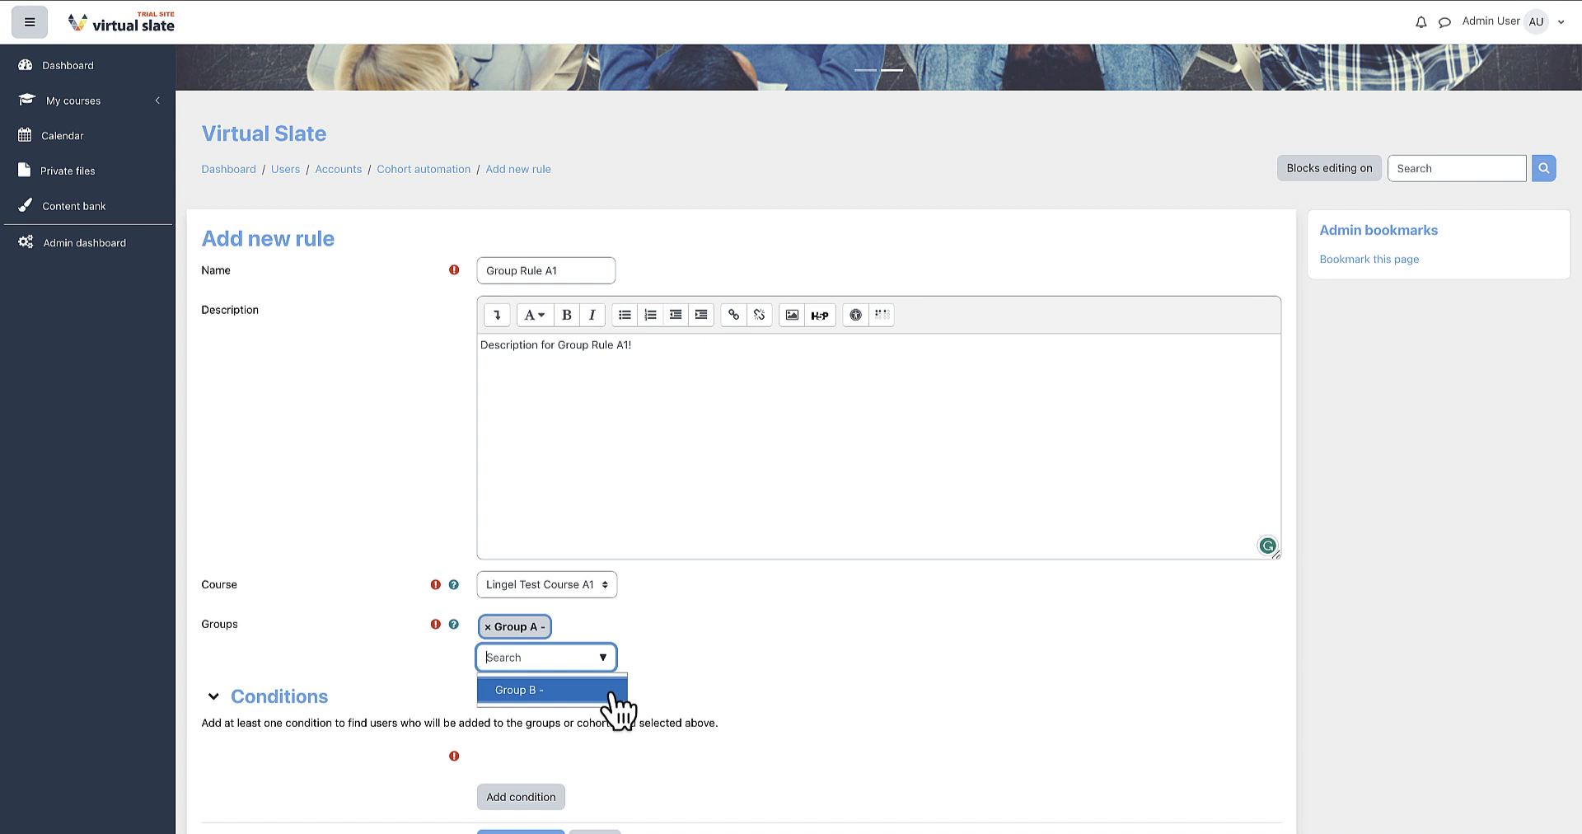
pyautogui.click(611, 692)
pyautogui.click(750, 669)
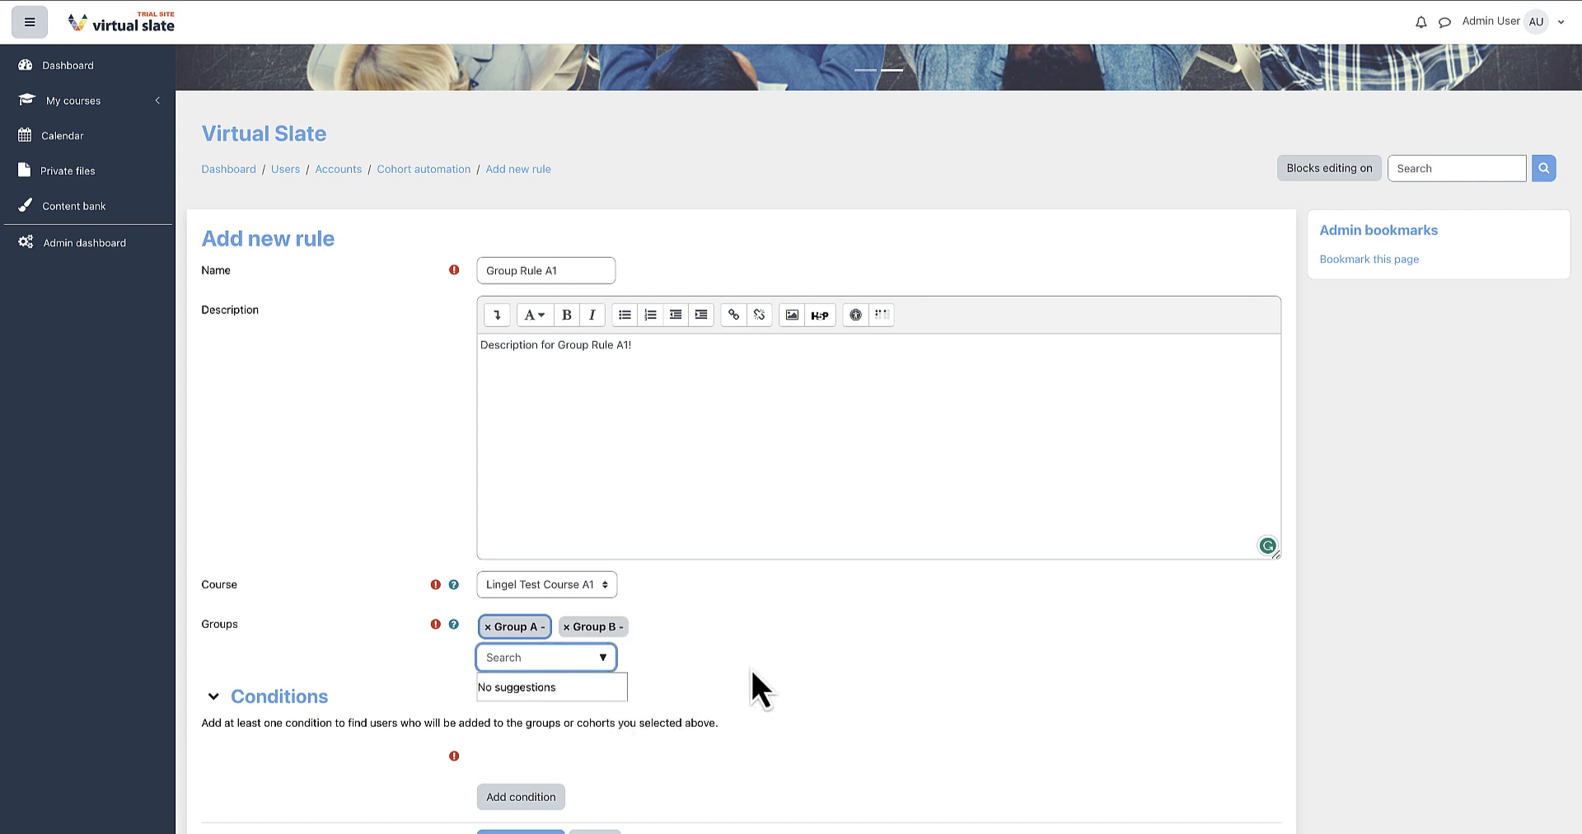
pyautogui.scroll(-2, 750, 669)
pyautogui.scroll(-1, 750, 665)
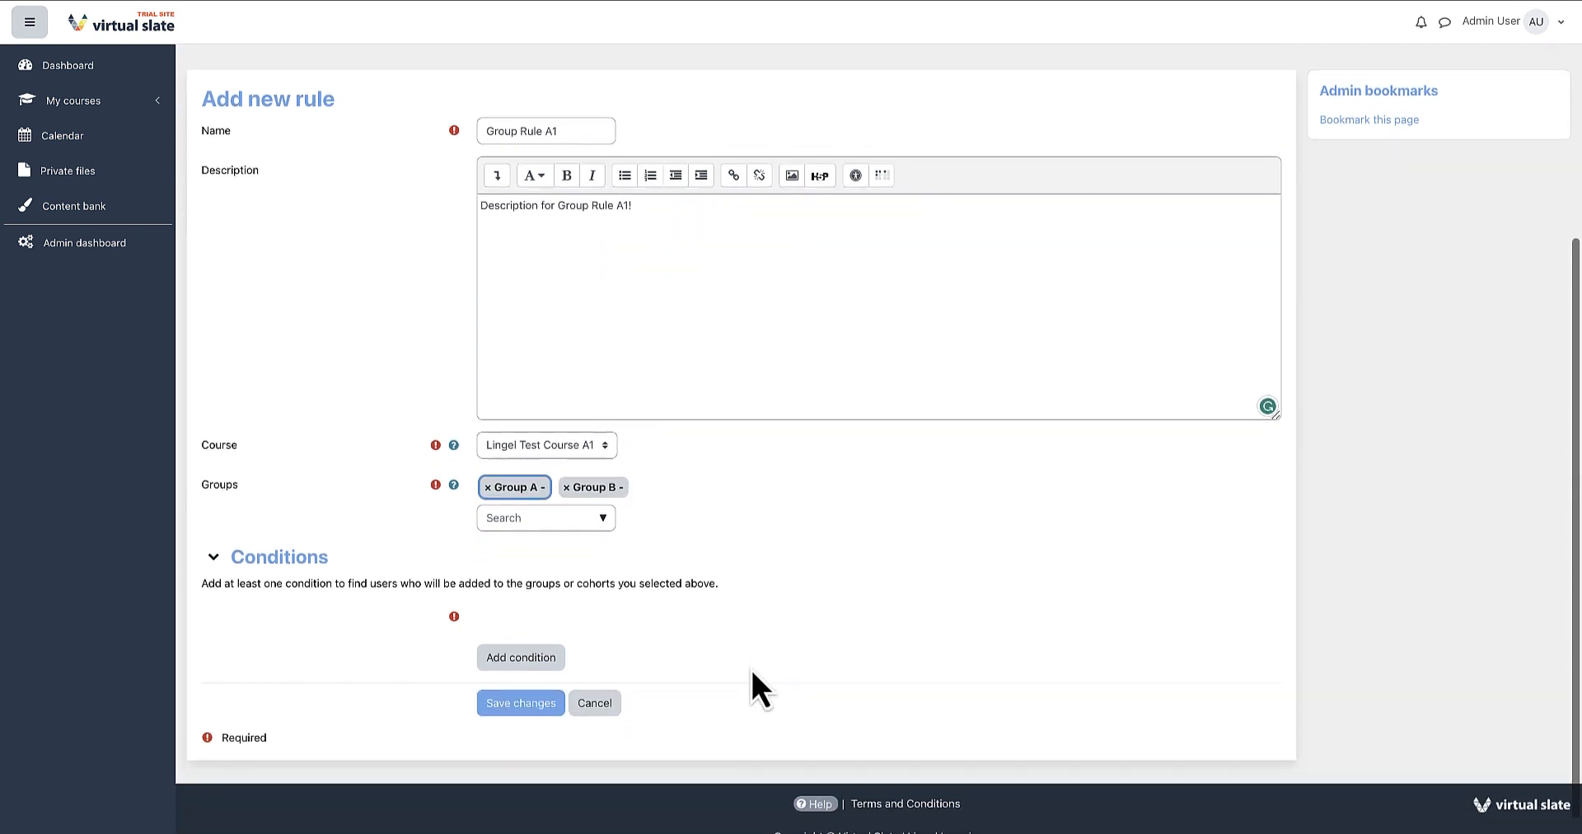
# Add a user profile condition requiring the city field to be equal to Vancouver.
pyautogui.click(544, 664)
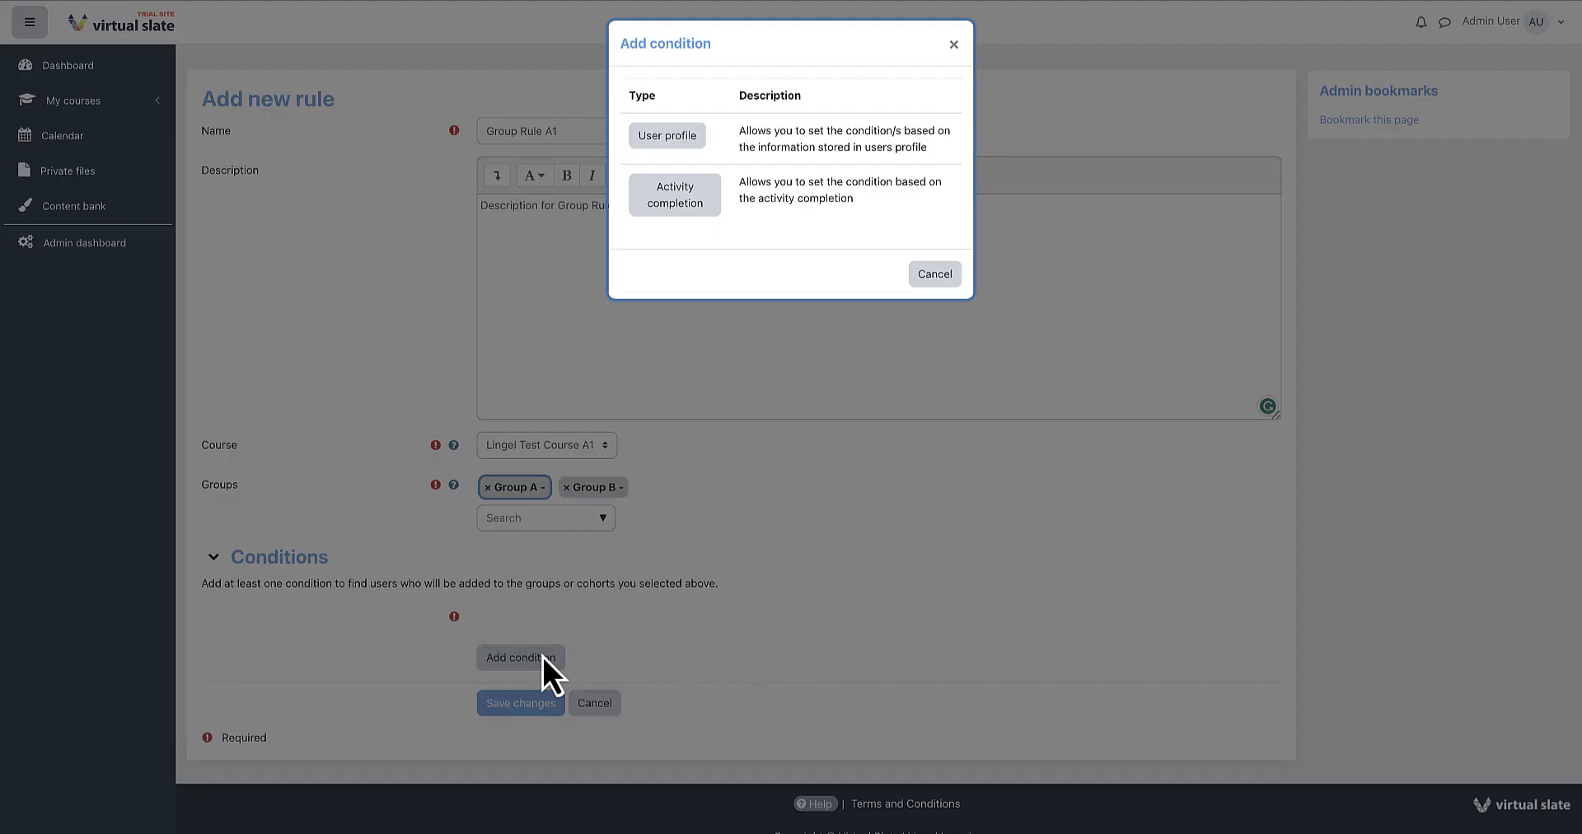
pyautogui.click(694, 135)
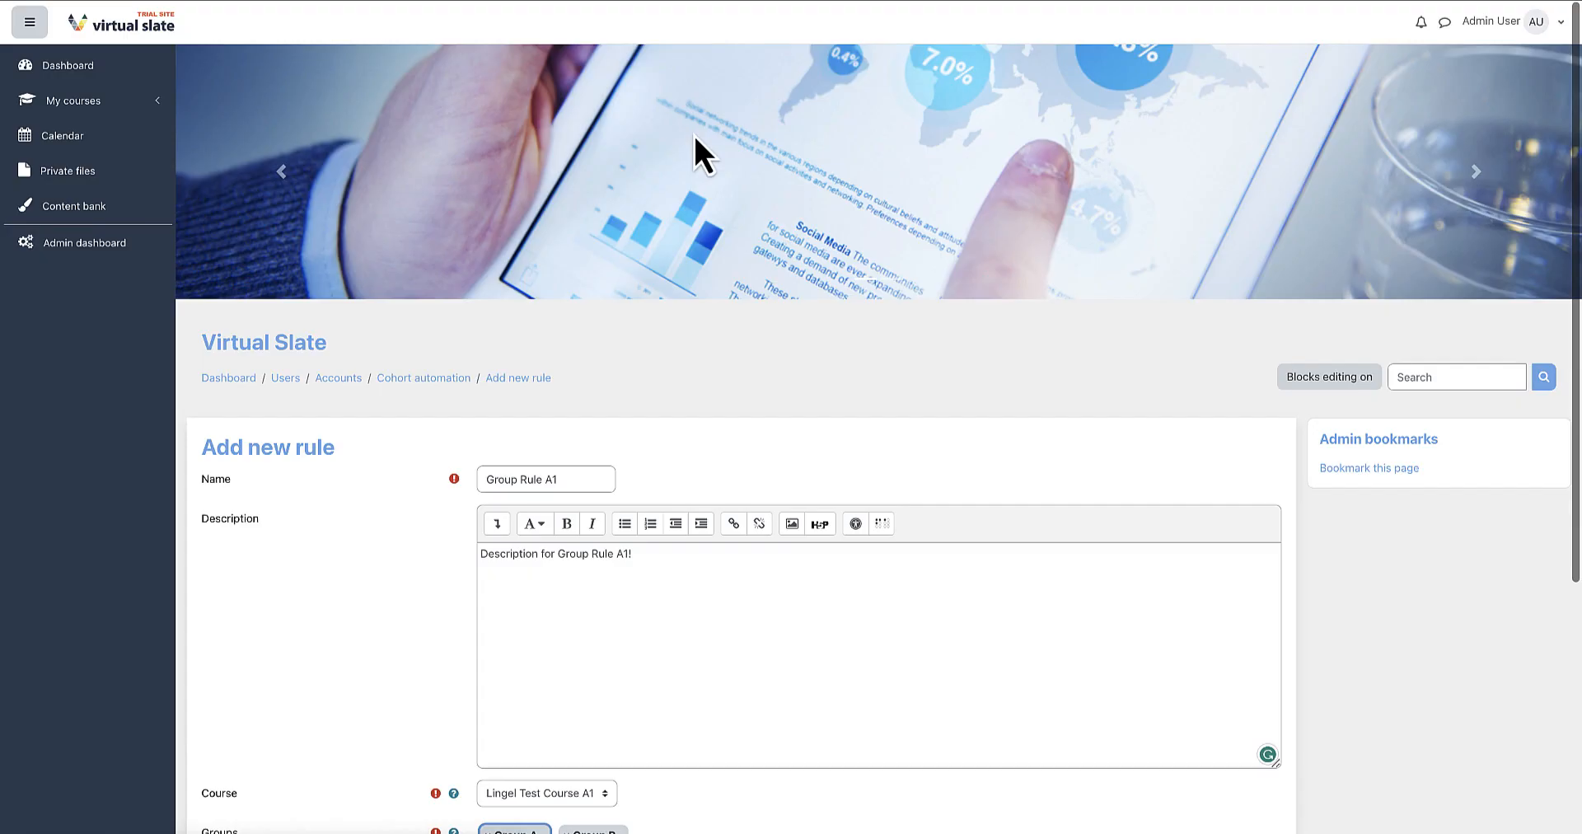
pyautogui.scroll(-5, 350, 511)
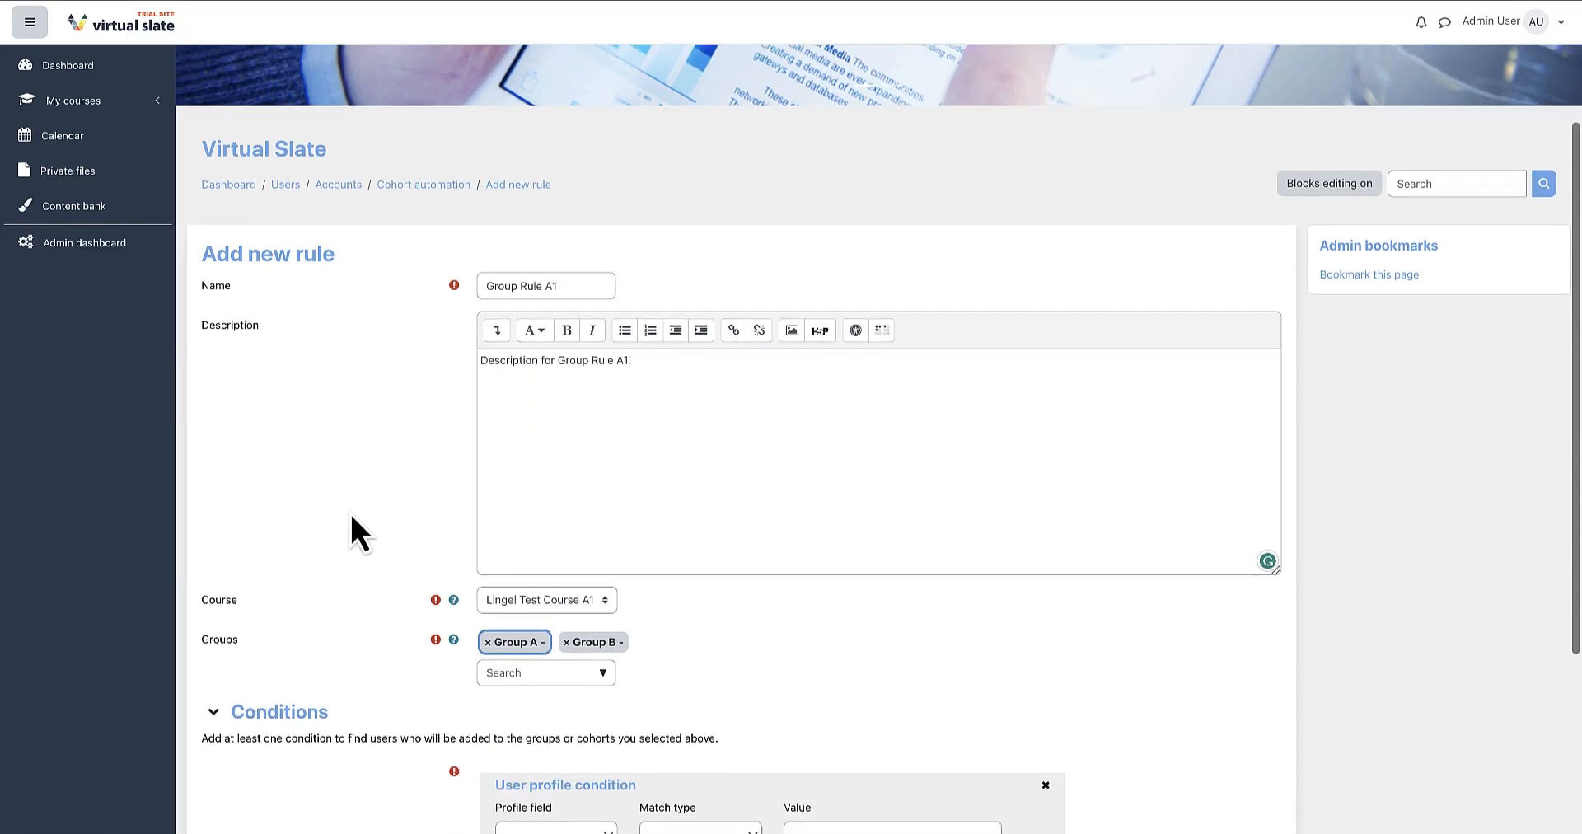
pyautogui.click(555, 615)
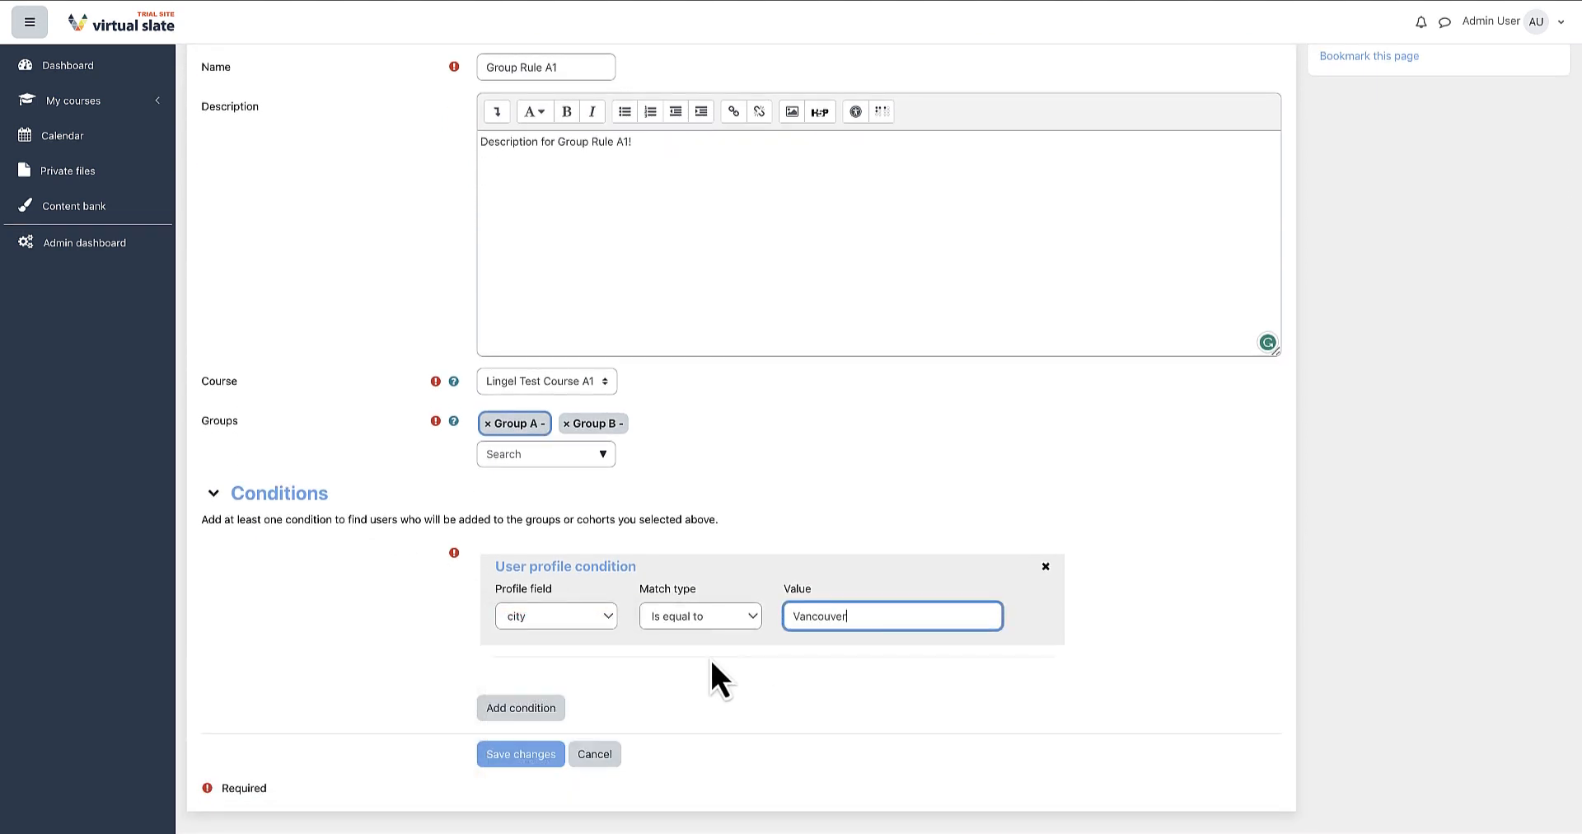
# Add an activity completion condition for Lingel Test Course A2 : Page Activity.
pyautogui.click(513, 709)
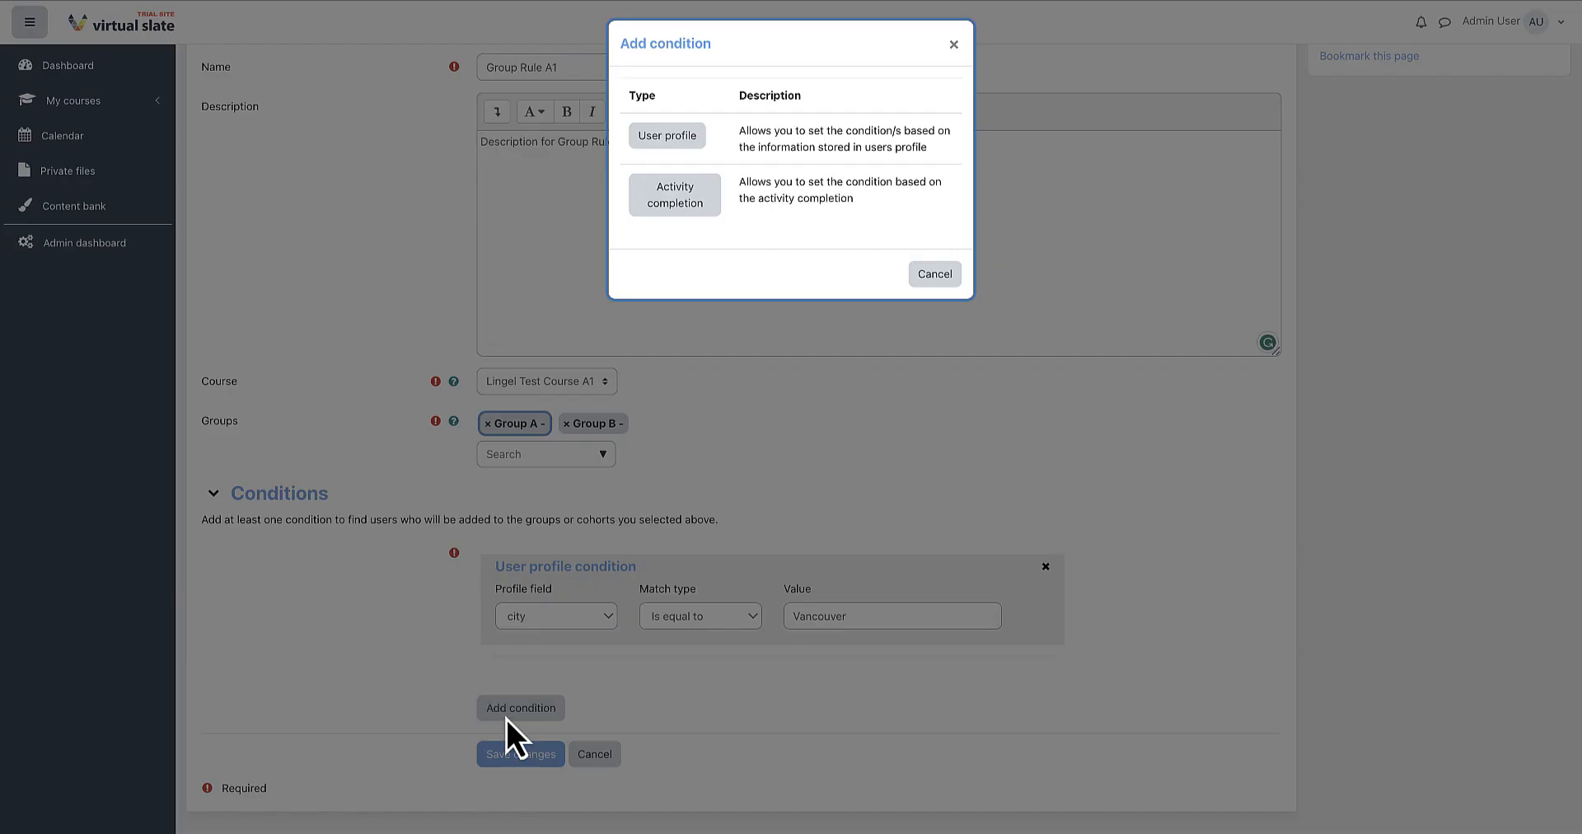
pyautogui.click(675, 198)
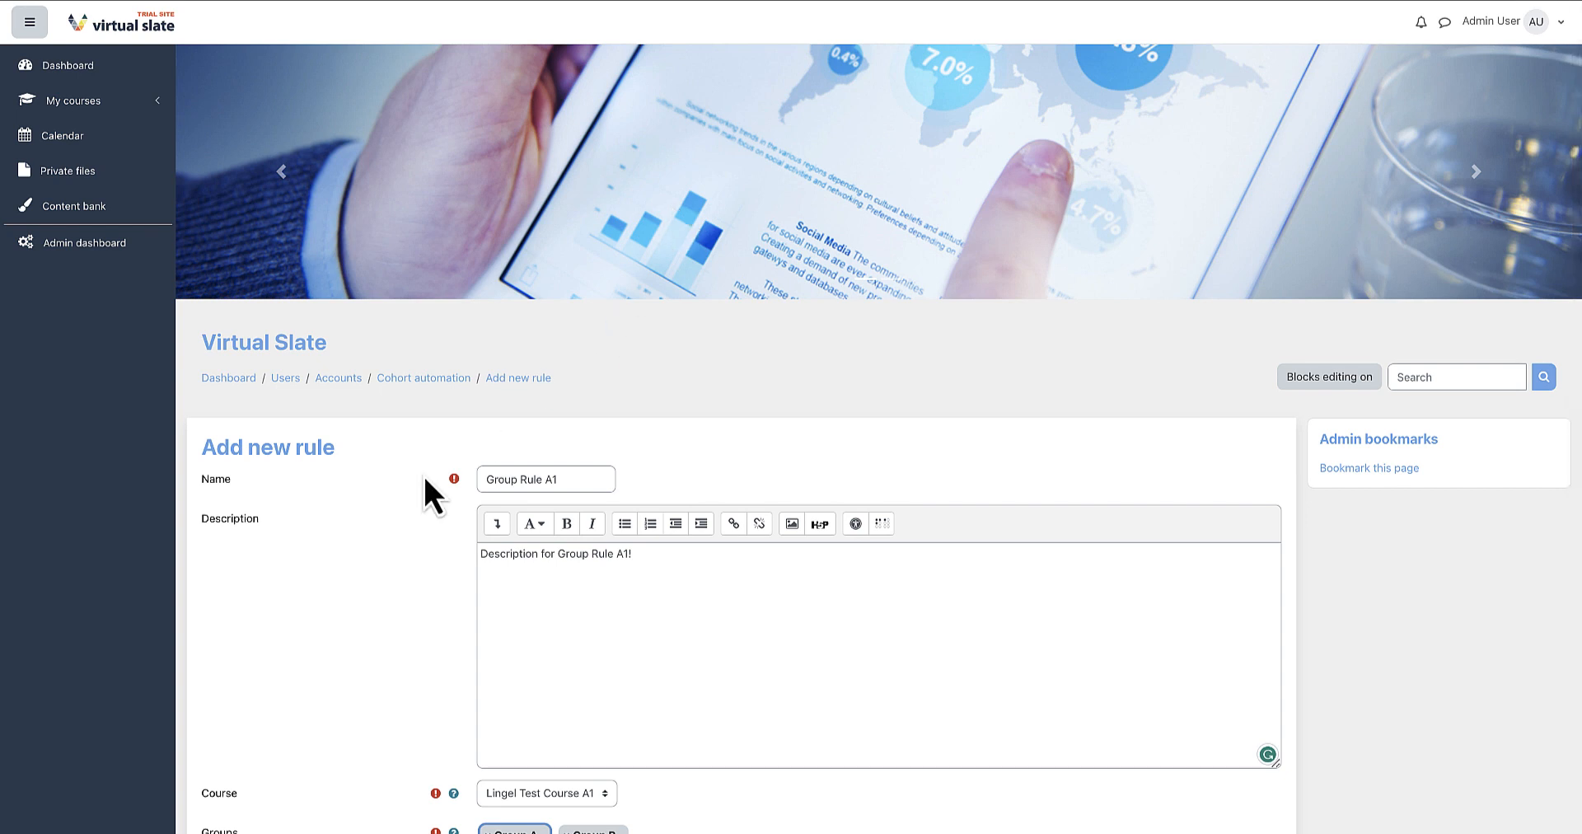
pyautogui.scroll(-5, 364, 557)
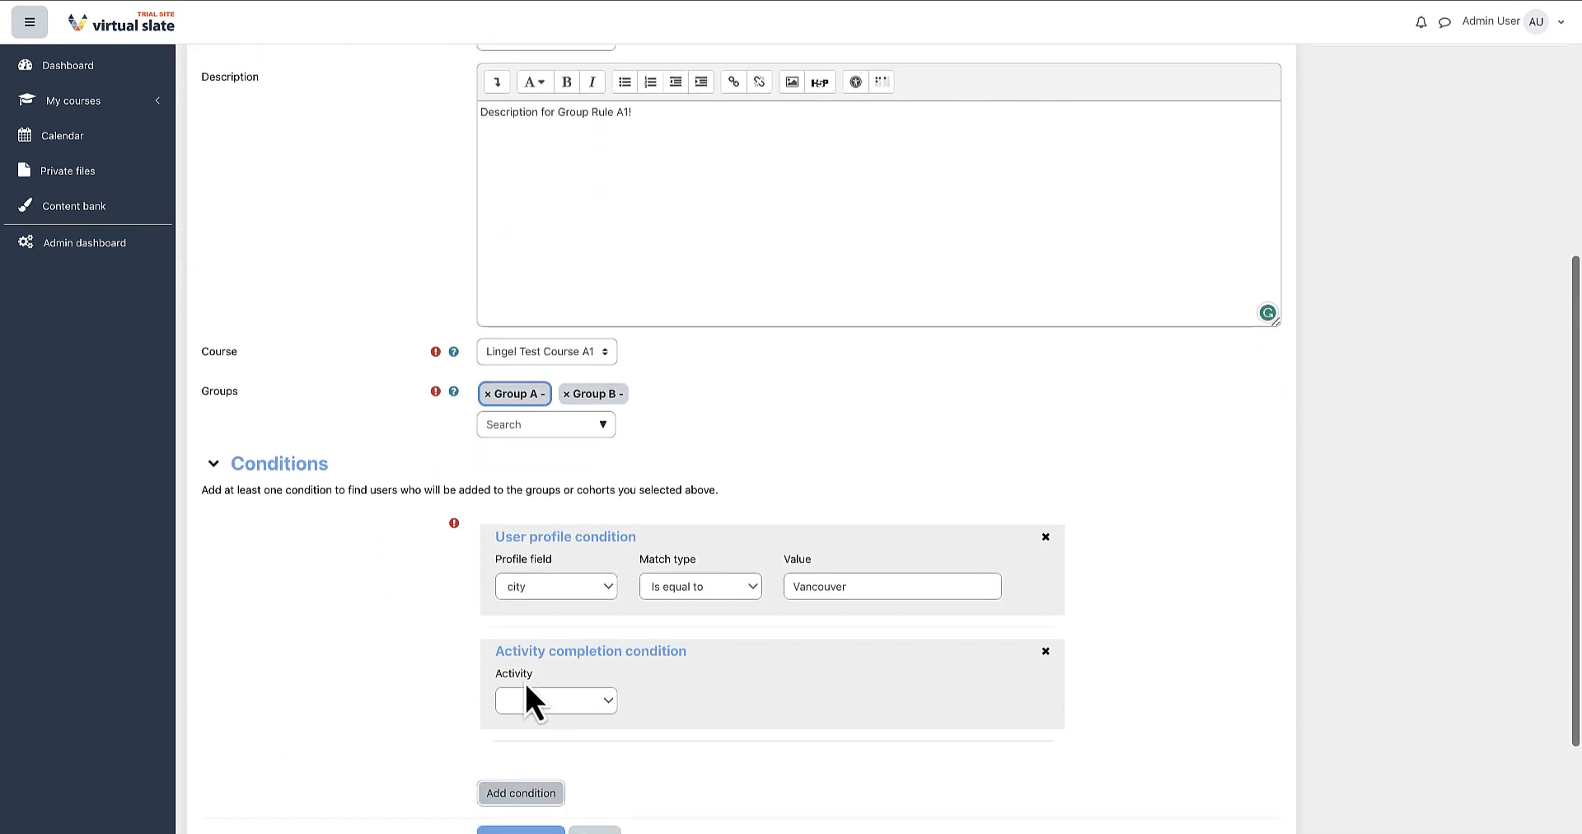
pyautogui.click(559, 699)
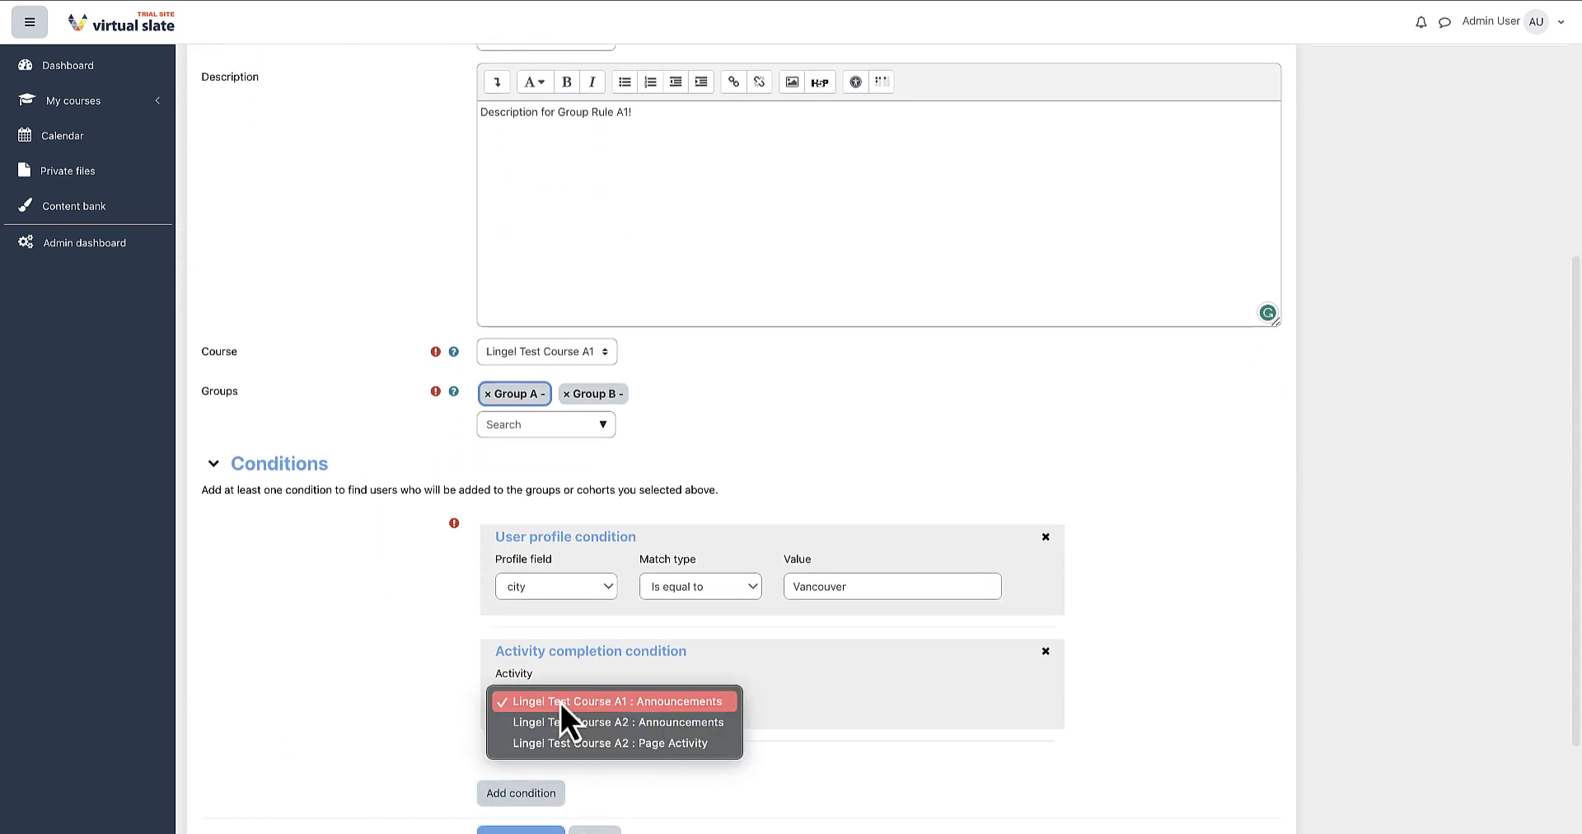
pyautogui.click(730, 745)
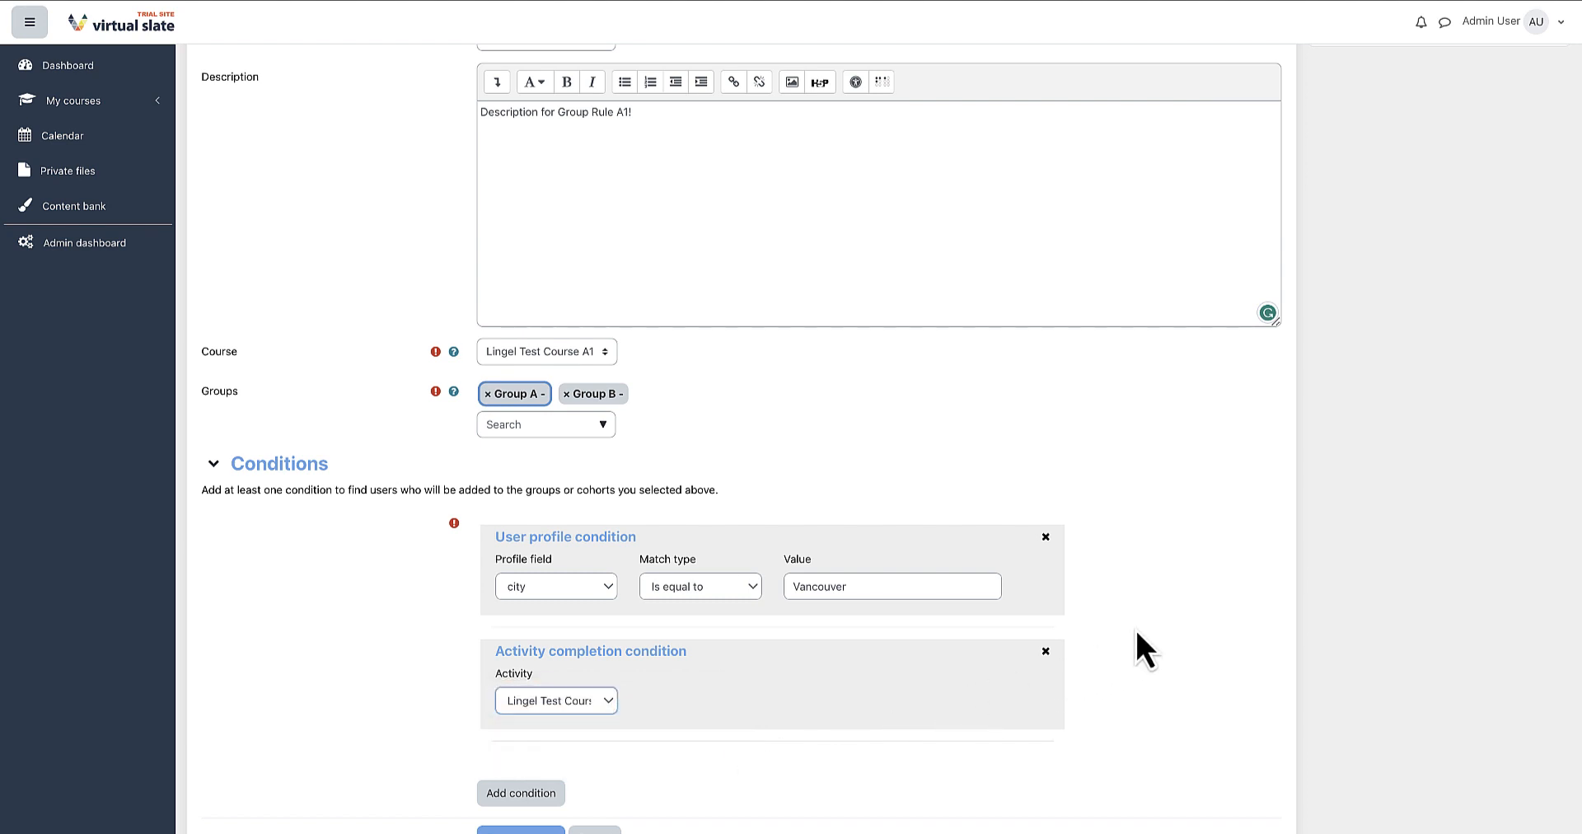
# Save the new group rule.
pyautogui.scroll(-2, 1158, 564)
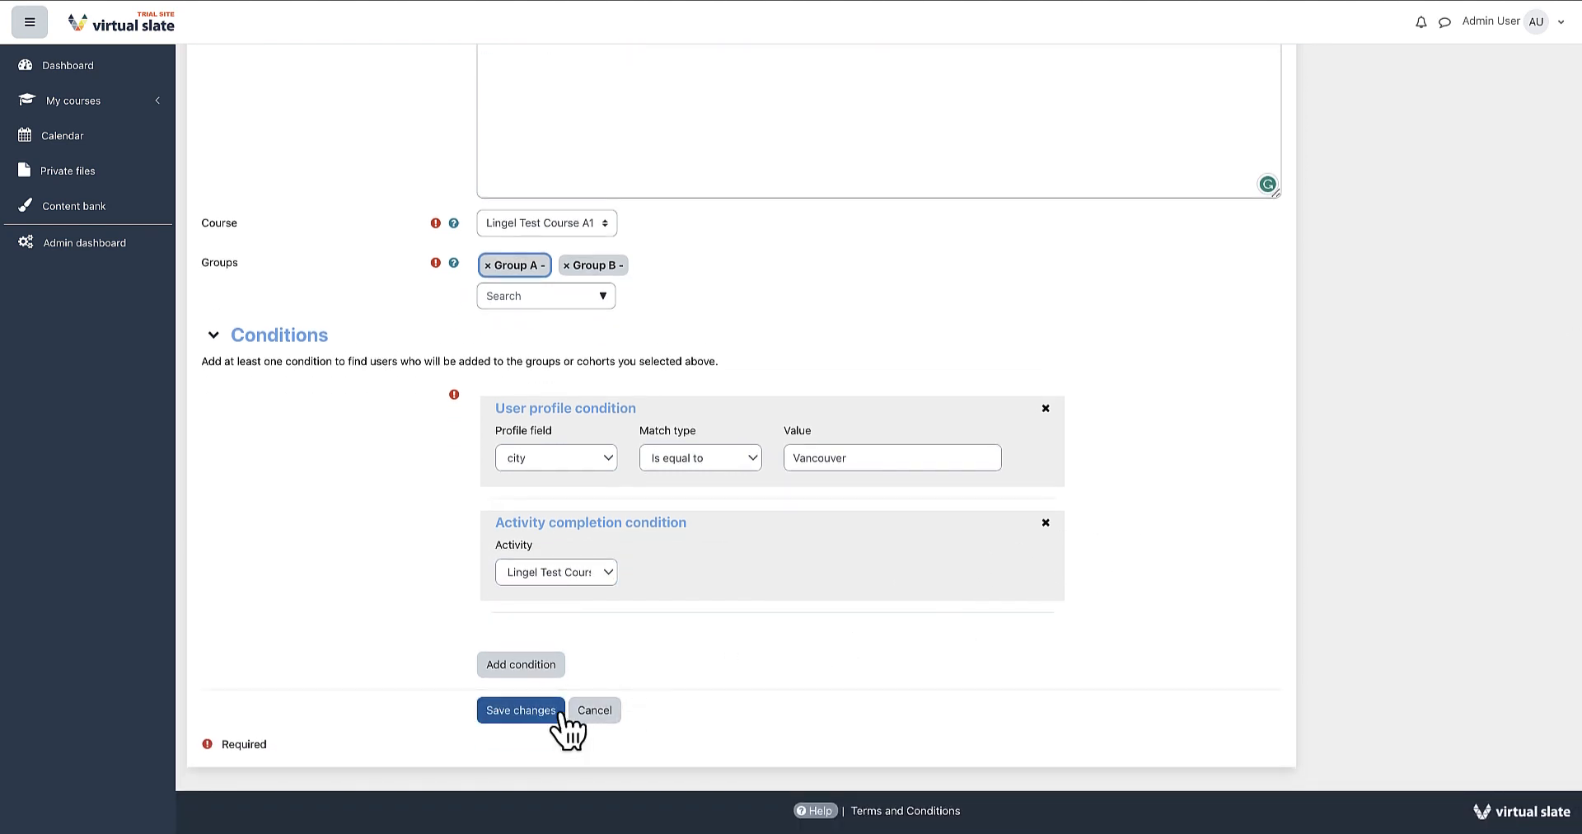
pyautogui.click(558, 712)
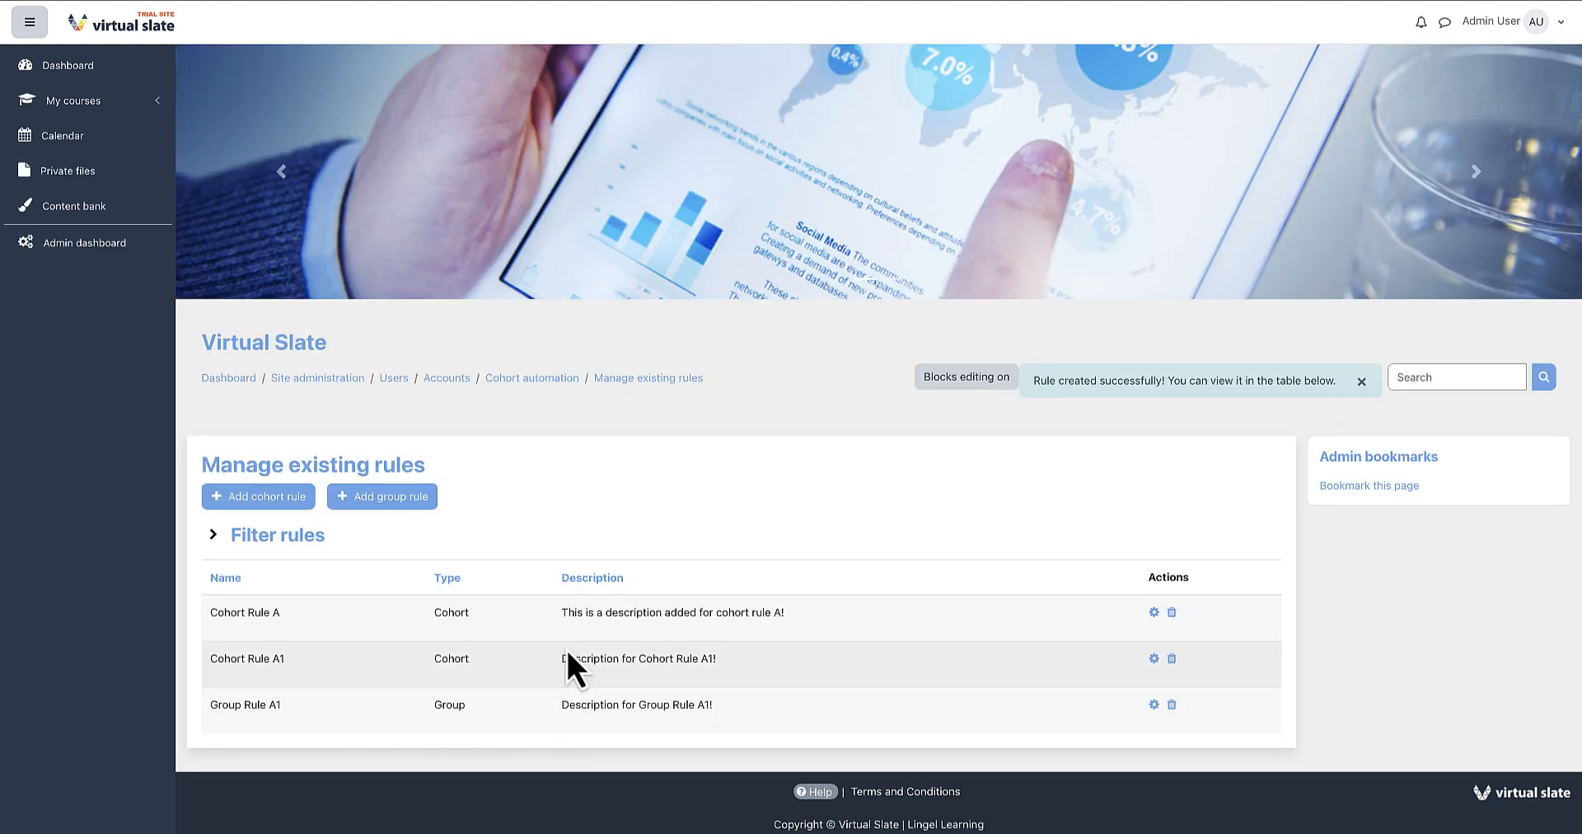